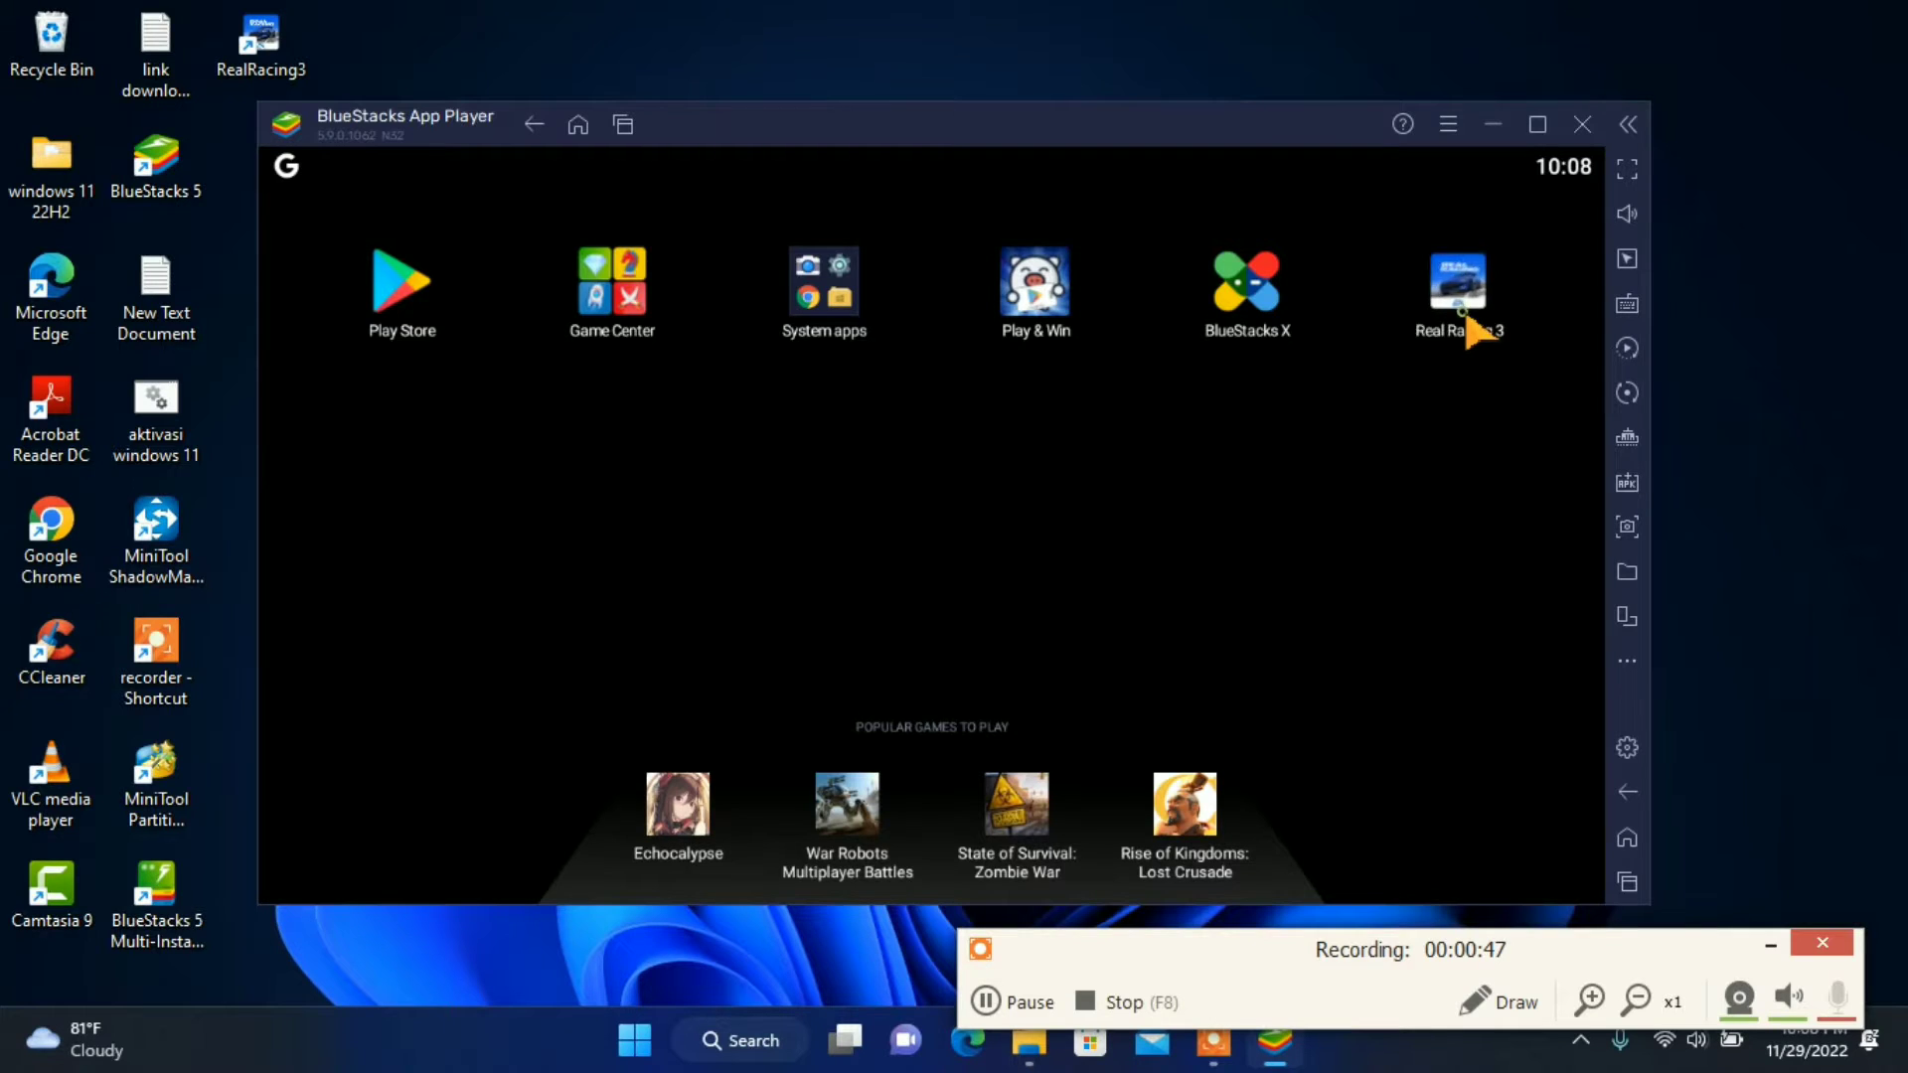
Step: Launch Real Racing 3 from the BlueStacks home screen
click(1468, 320)
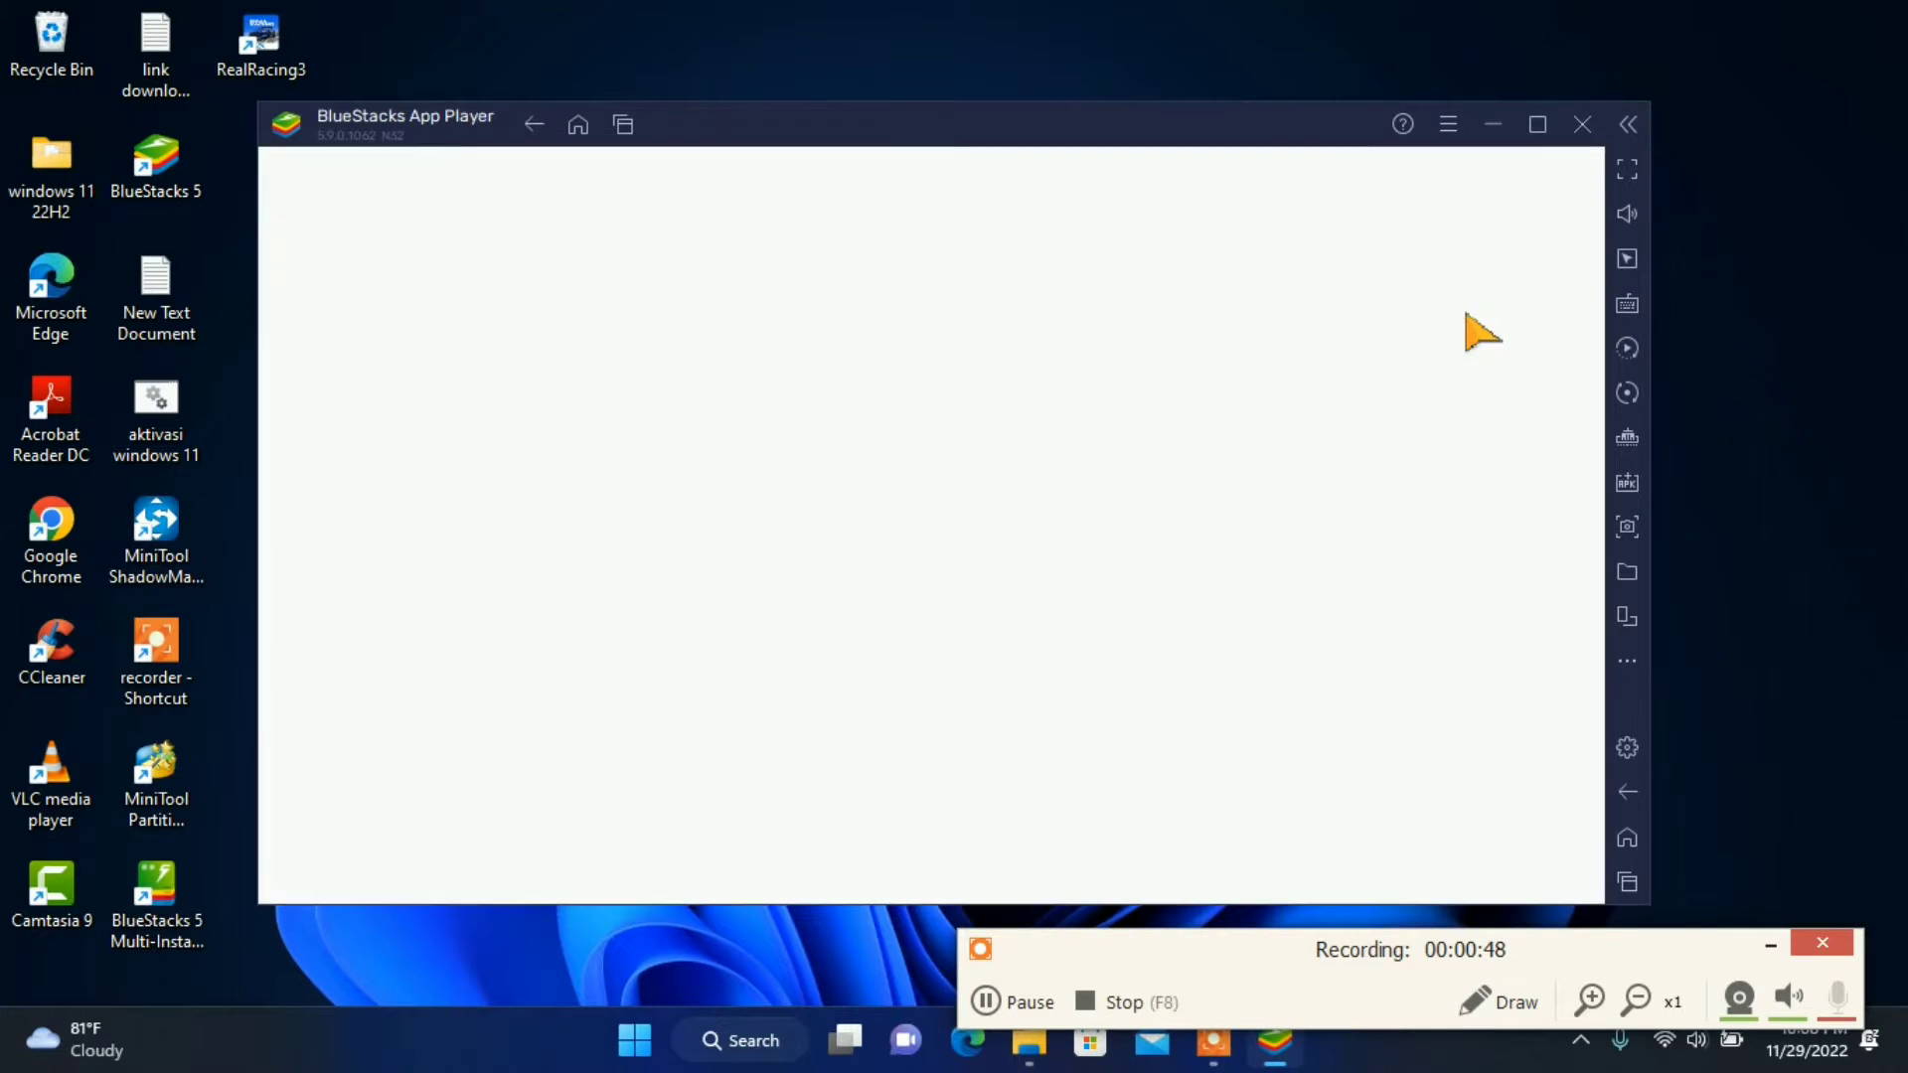
click(1049, 1011)
click(1050, 1011)
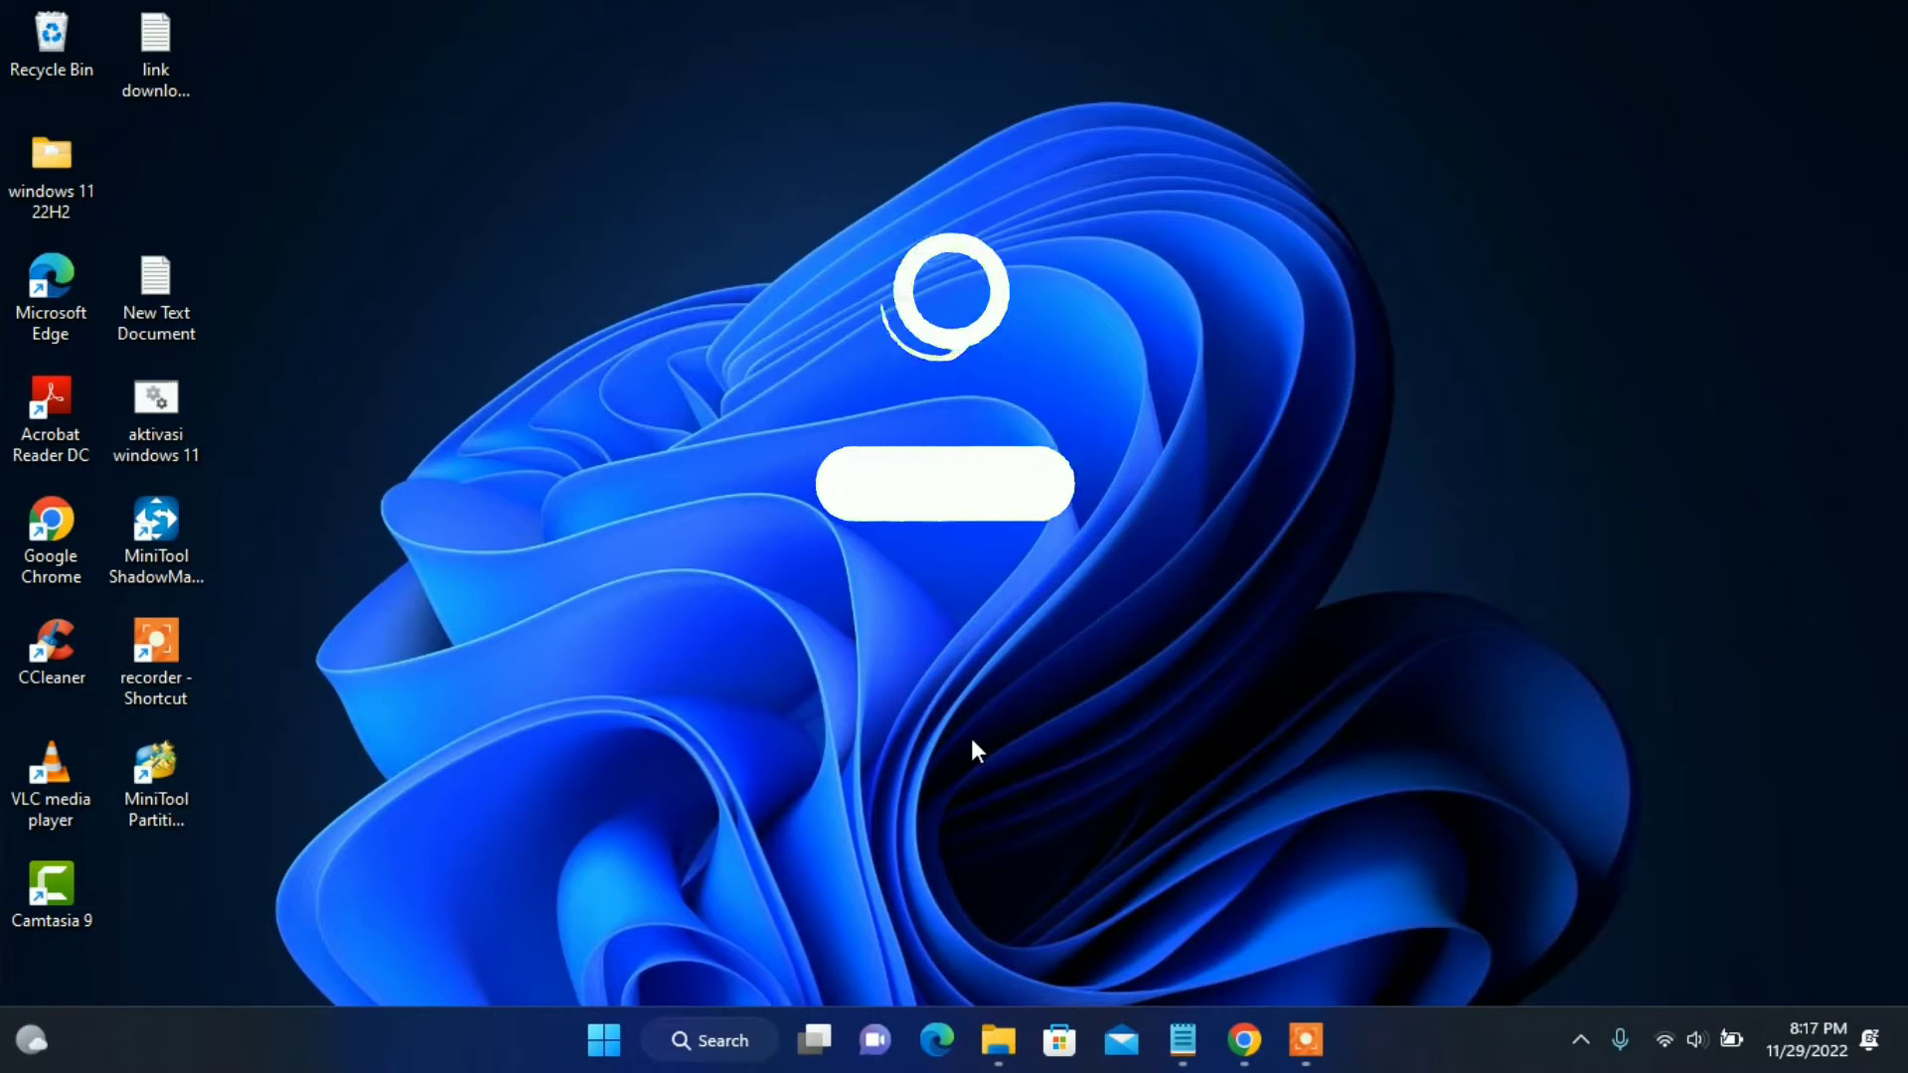
Step: Run dxdiag to examine the computer's system and display information, and exit the diagnostic tool
key(super+r)
text(dxdi)
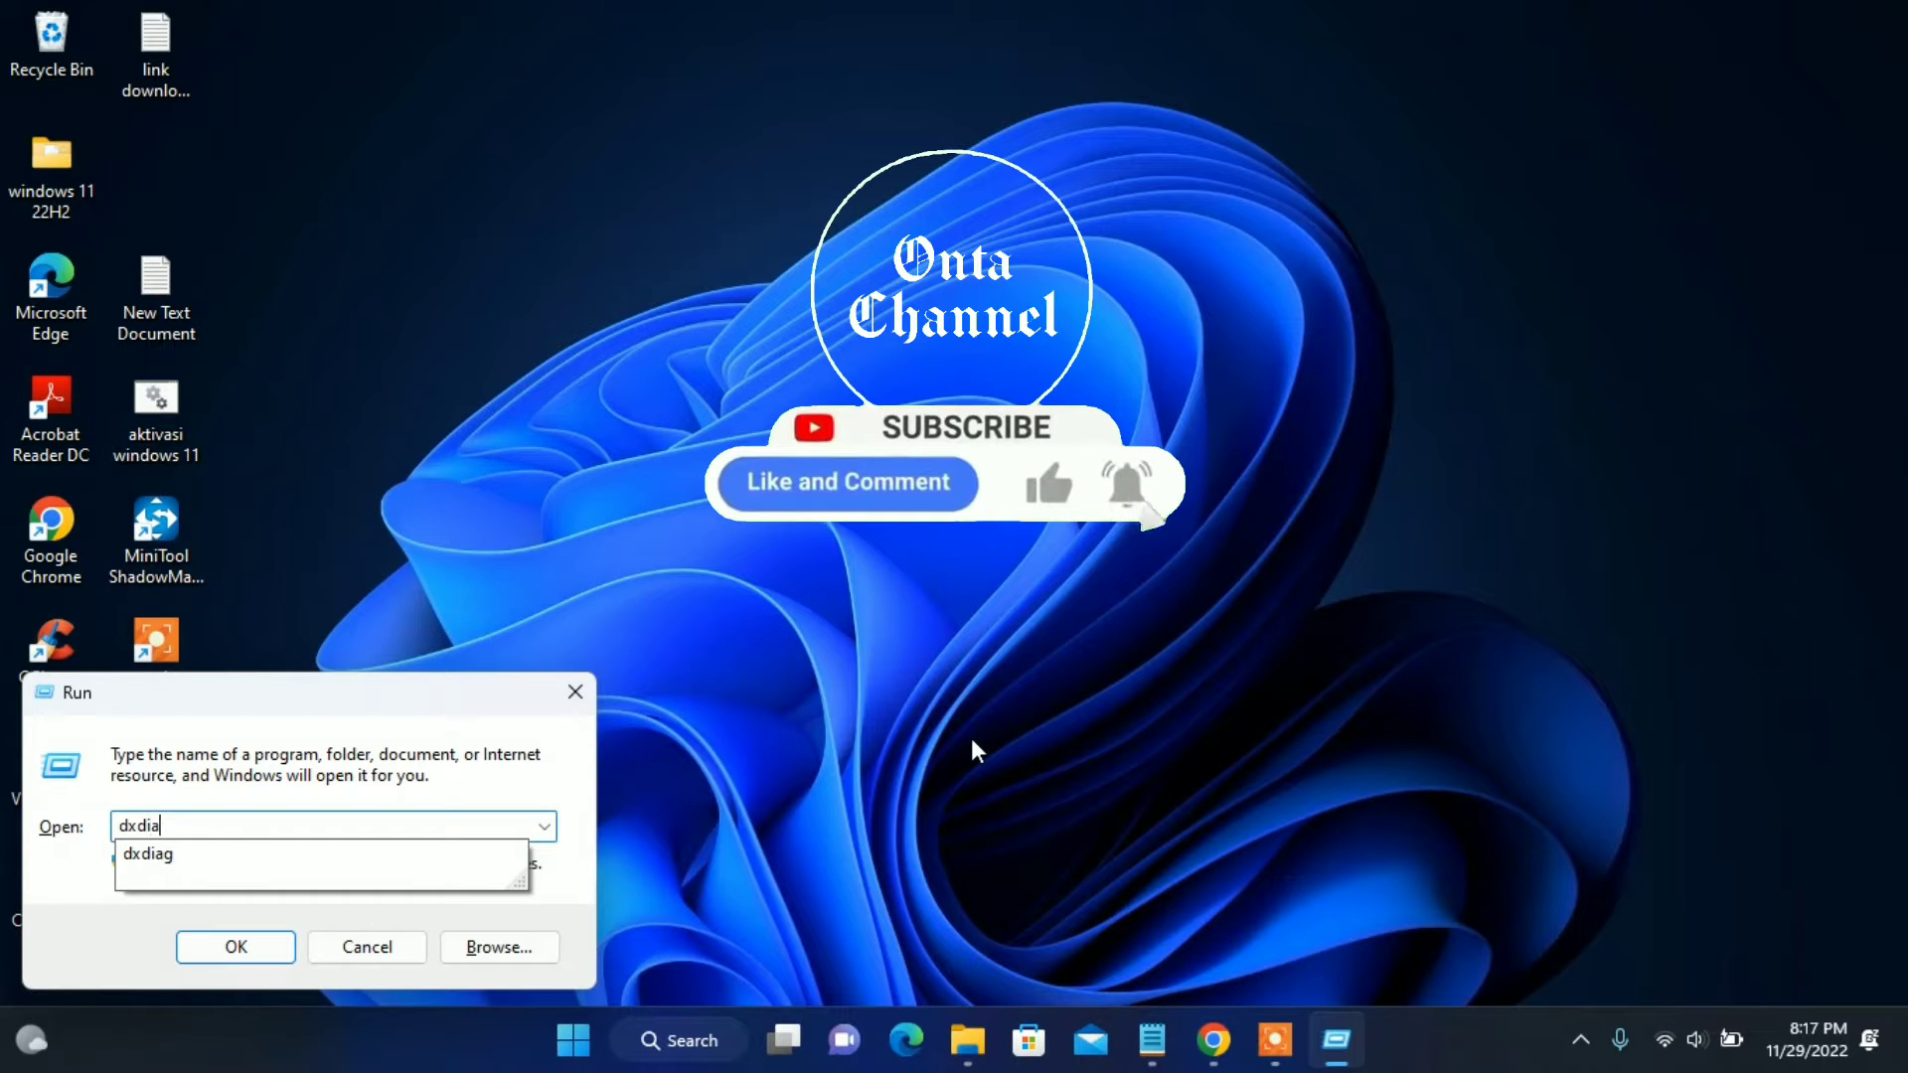
text(ag)
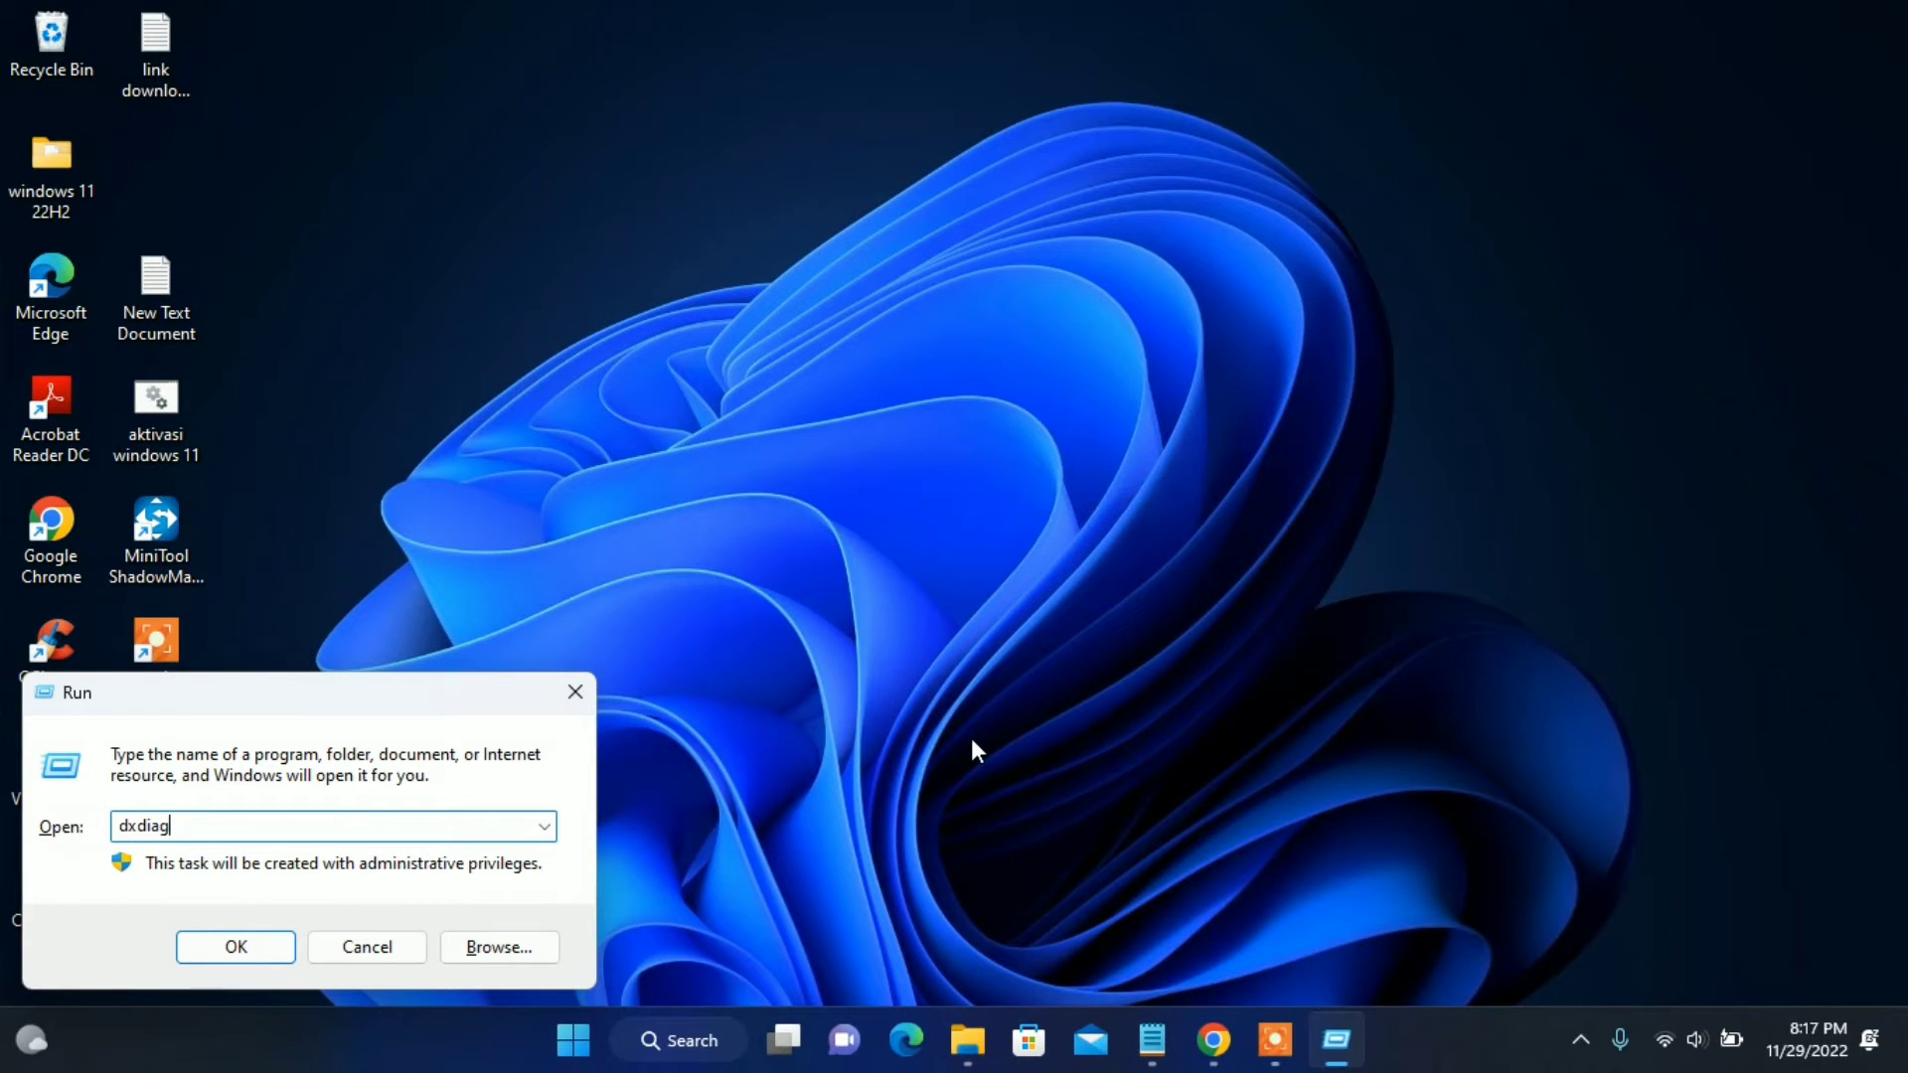
key(Return)
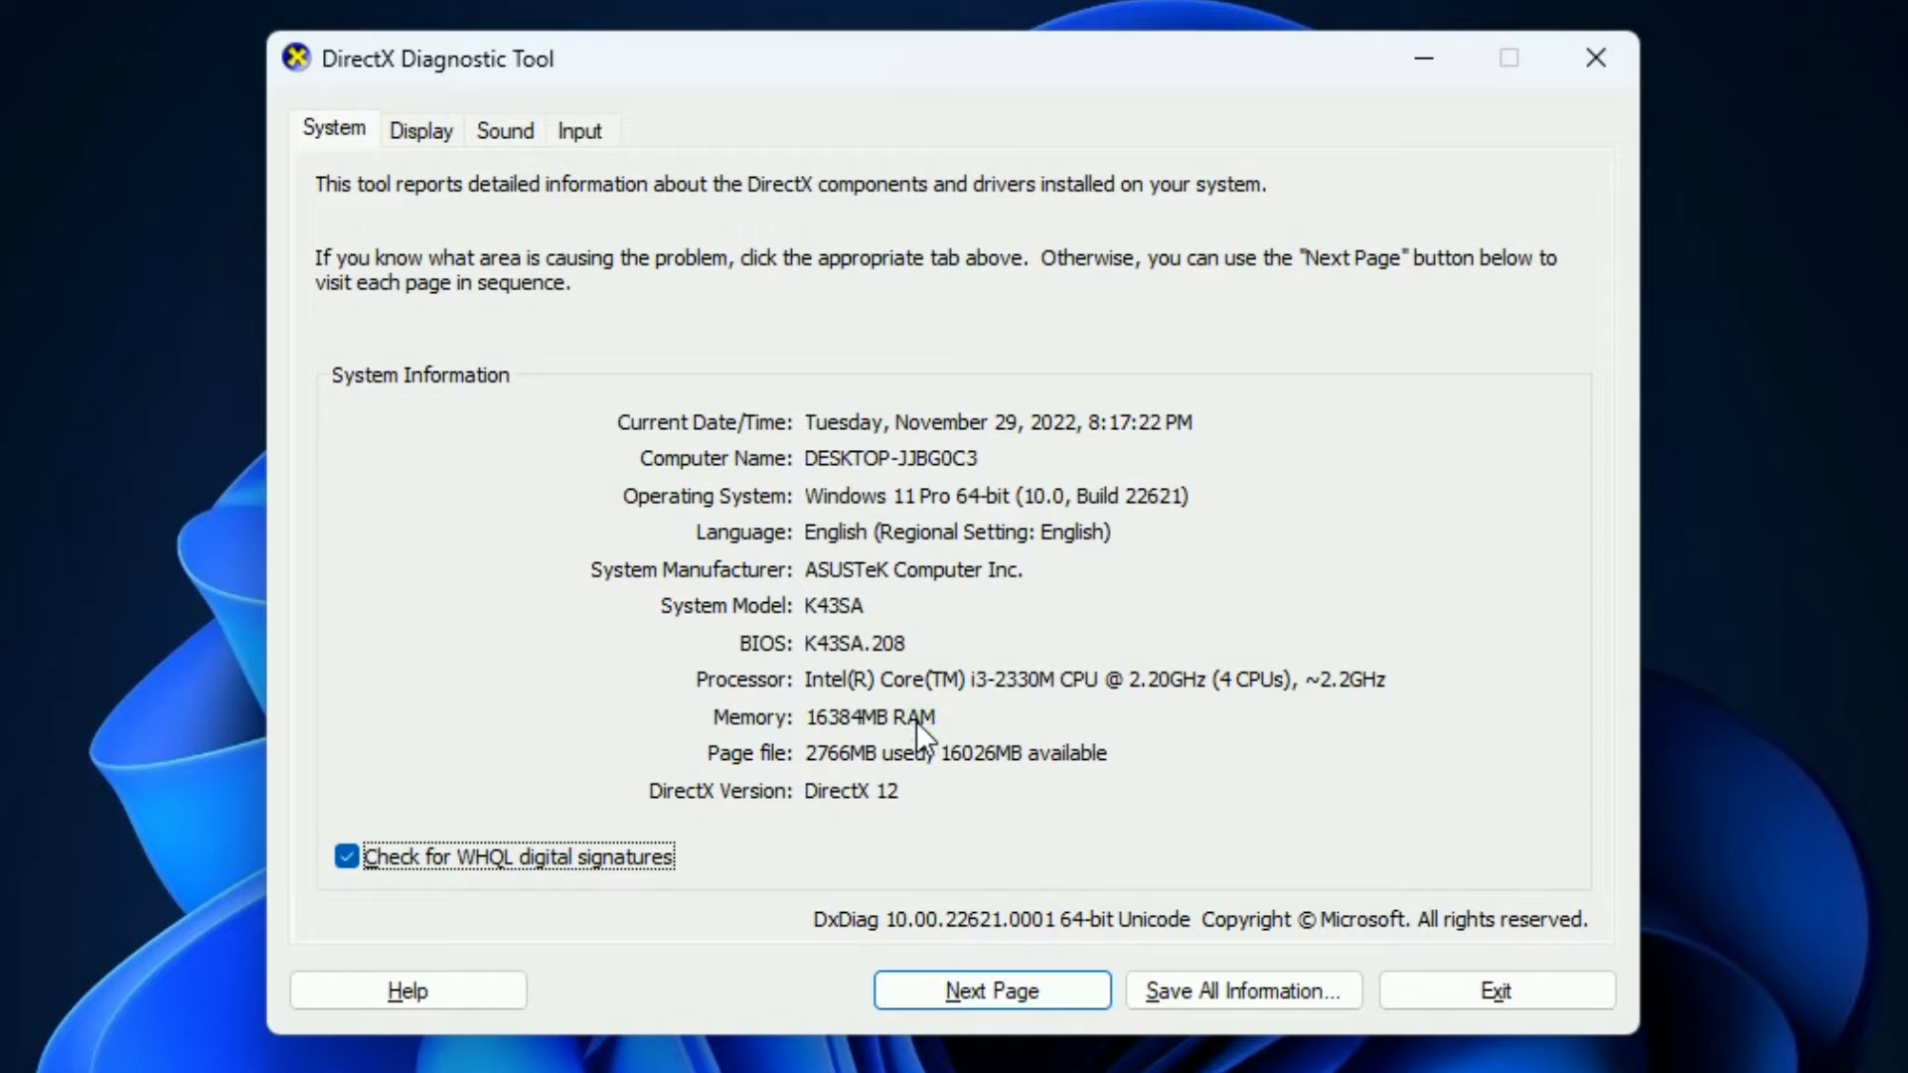
click(431, 137)
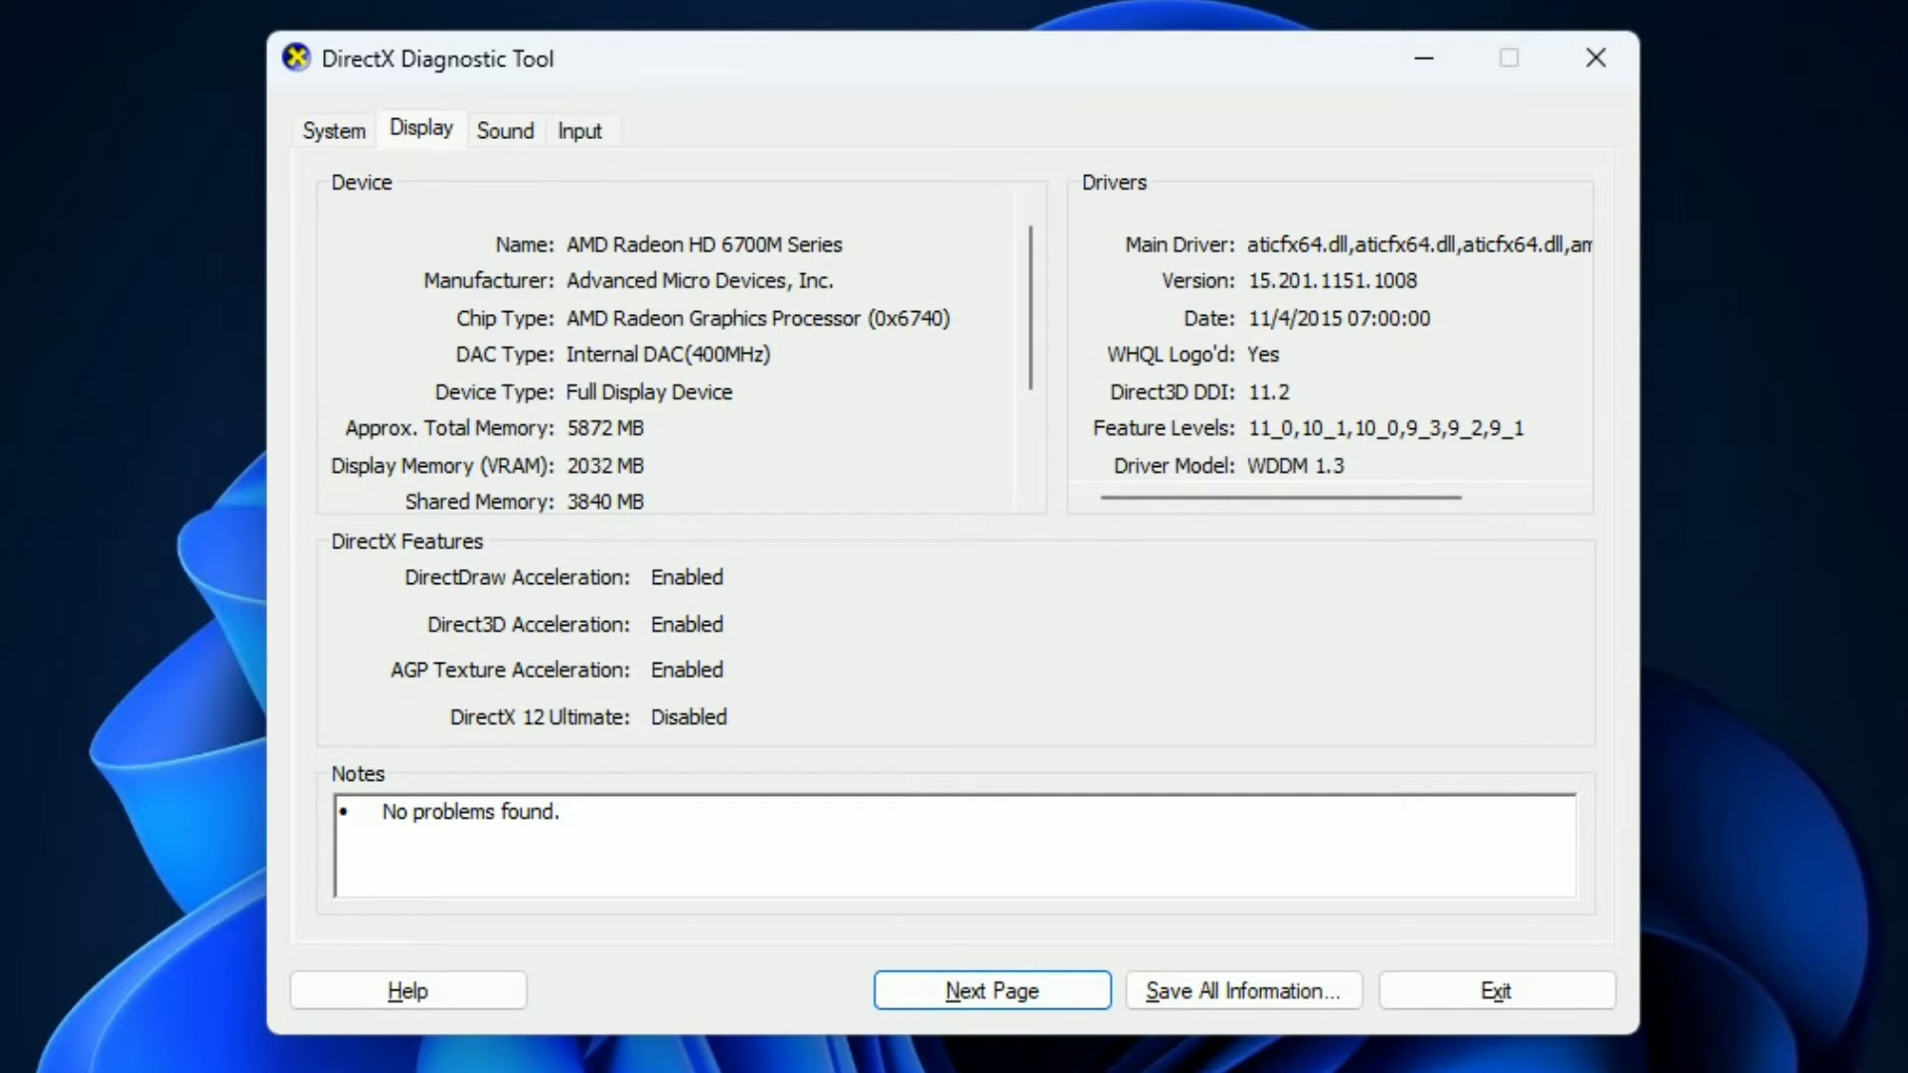
click(1522, 992)
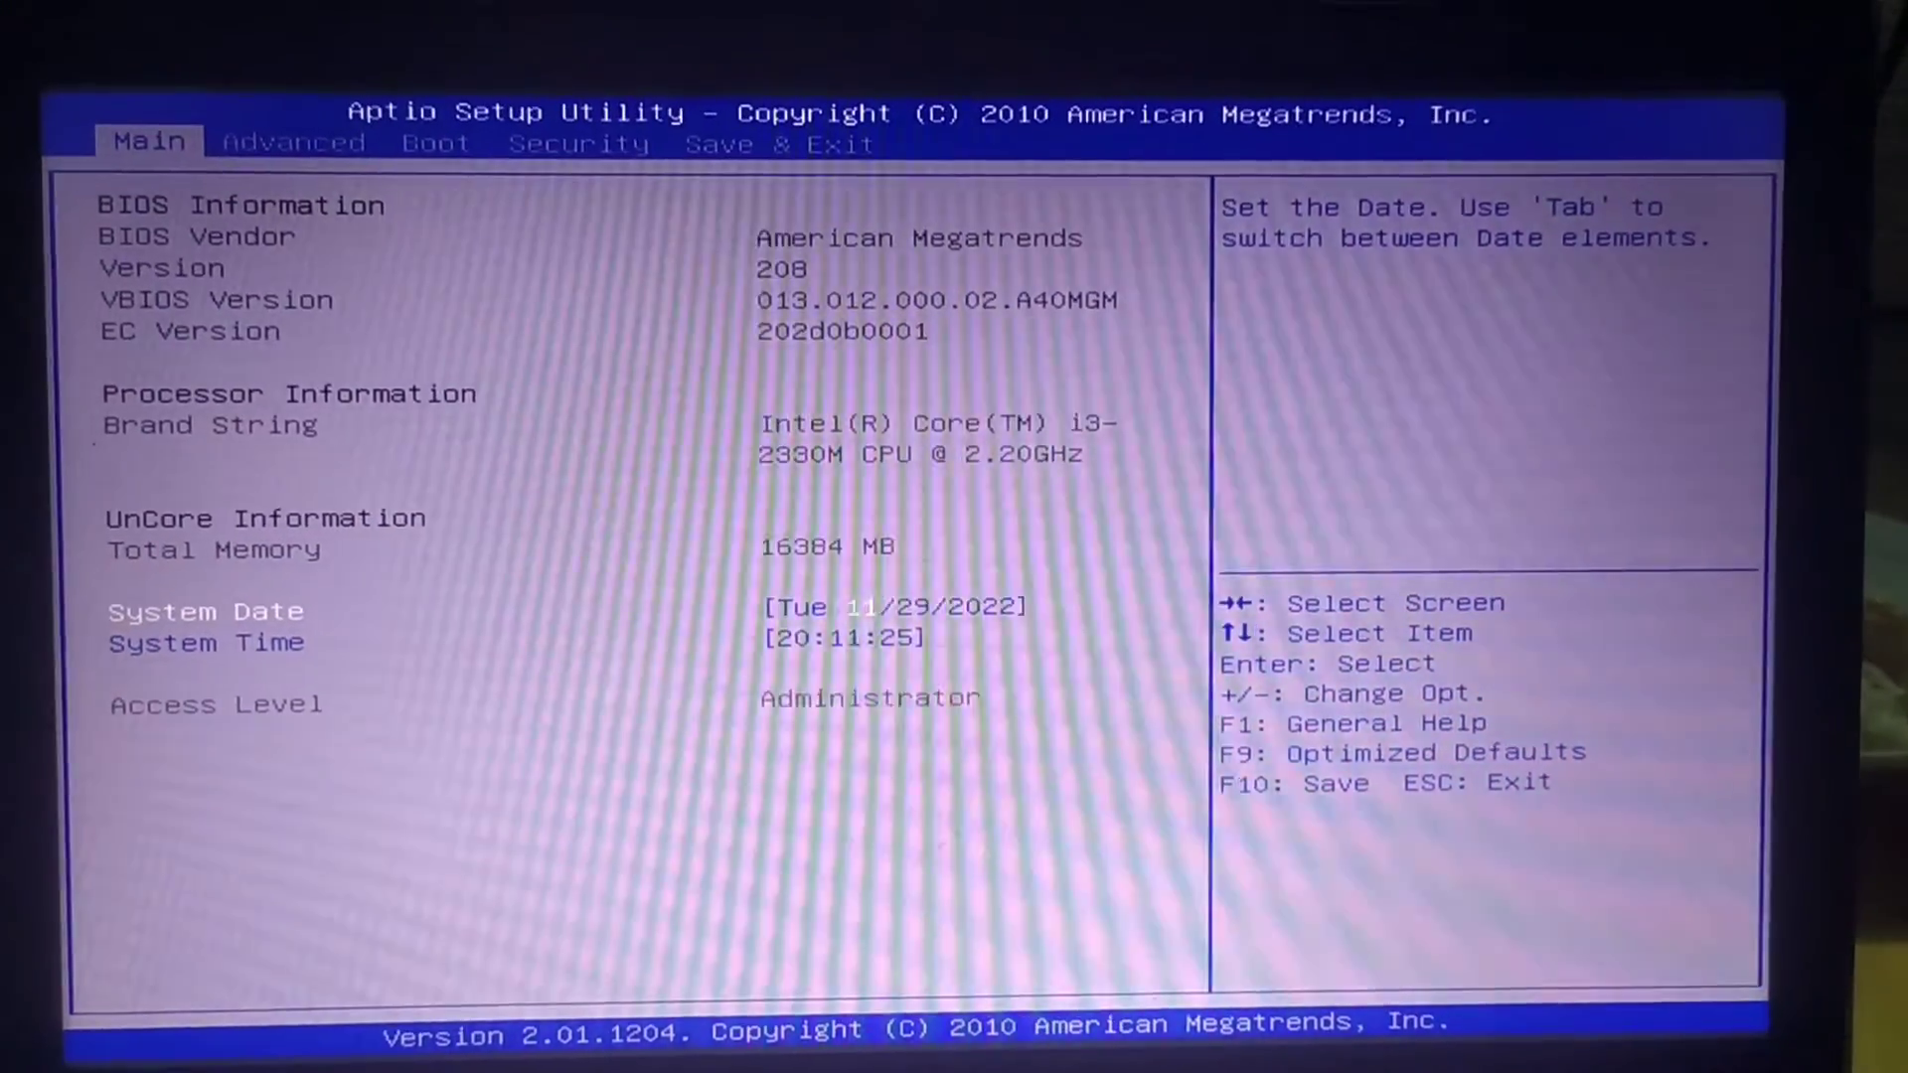
Step: Set Intel Virtualization Technology to Enabled in the advanced BIOS settings
key(Right)
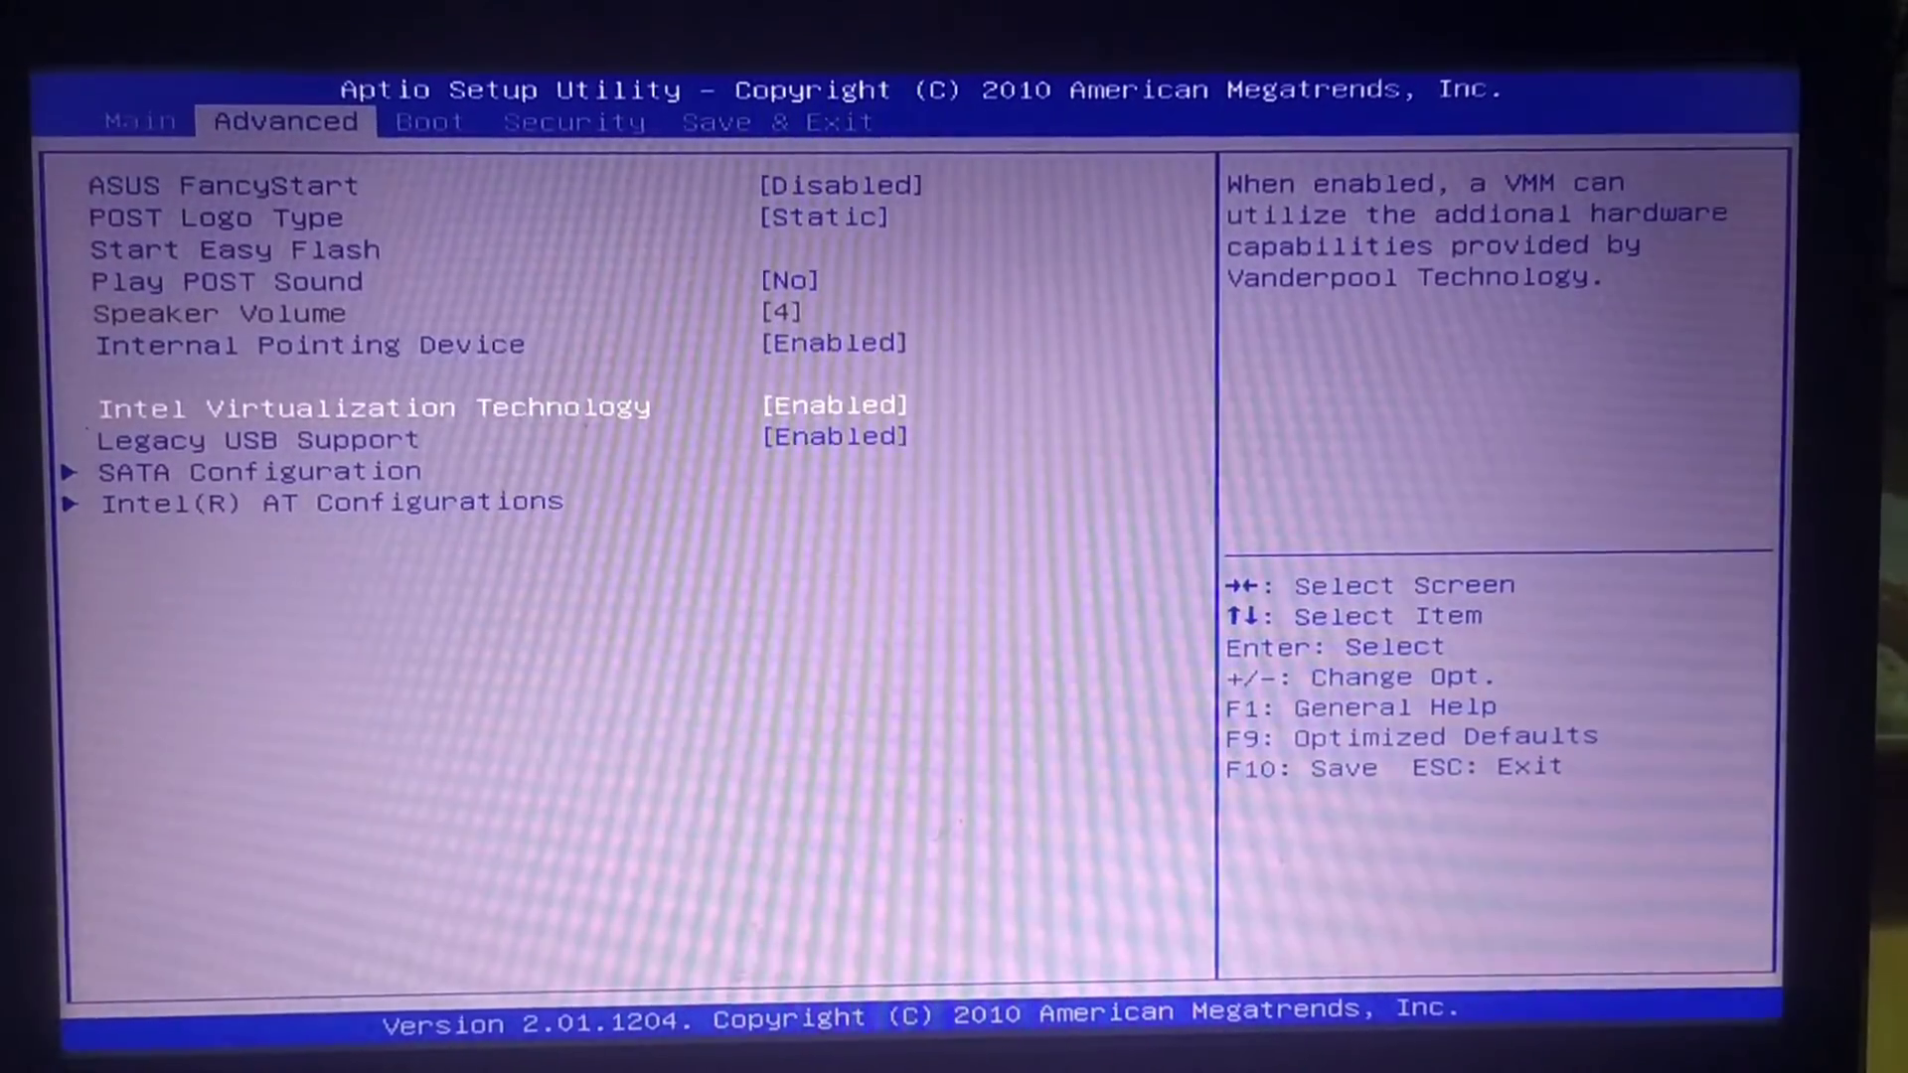
key(Up)
key(Up)
key(Up)
key(Up)
key(Up)
key(Up)
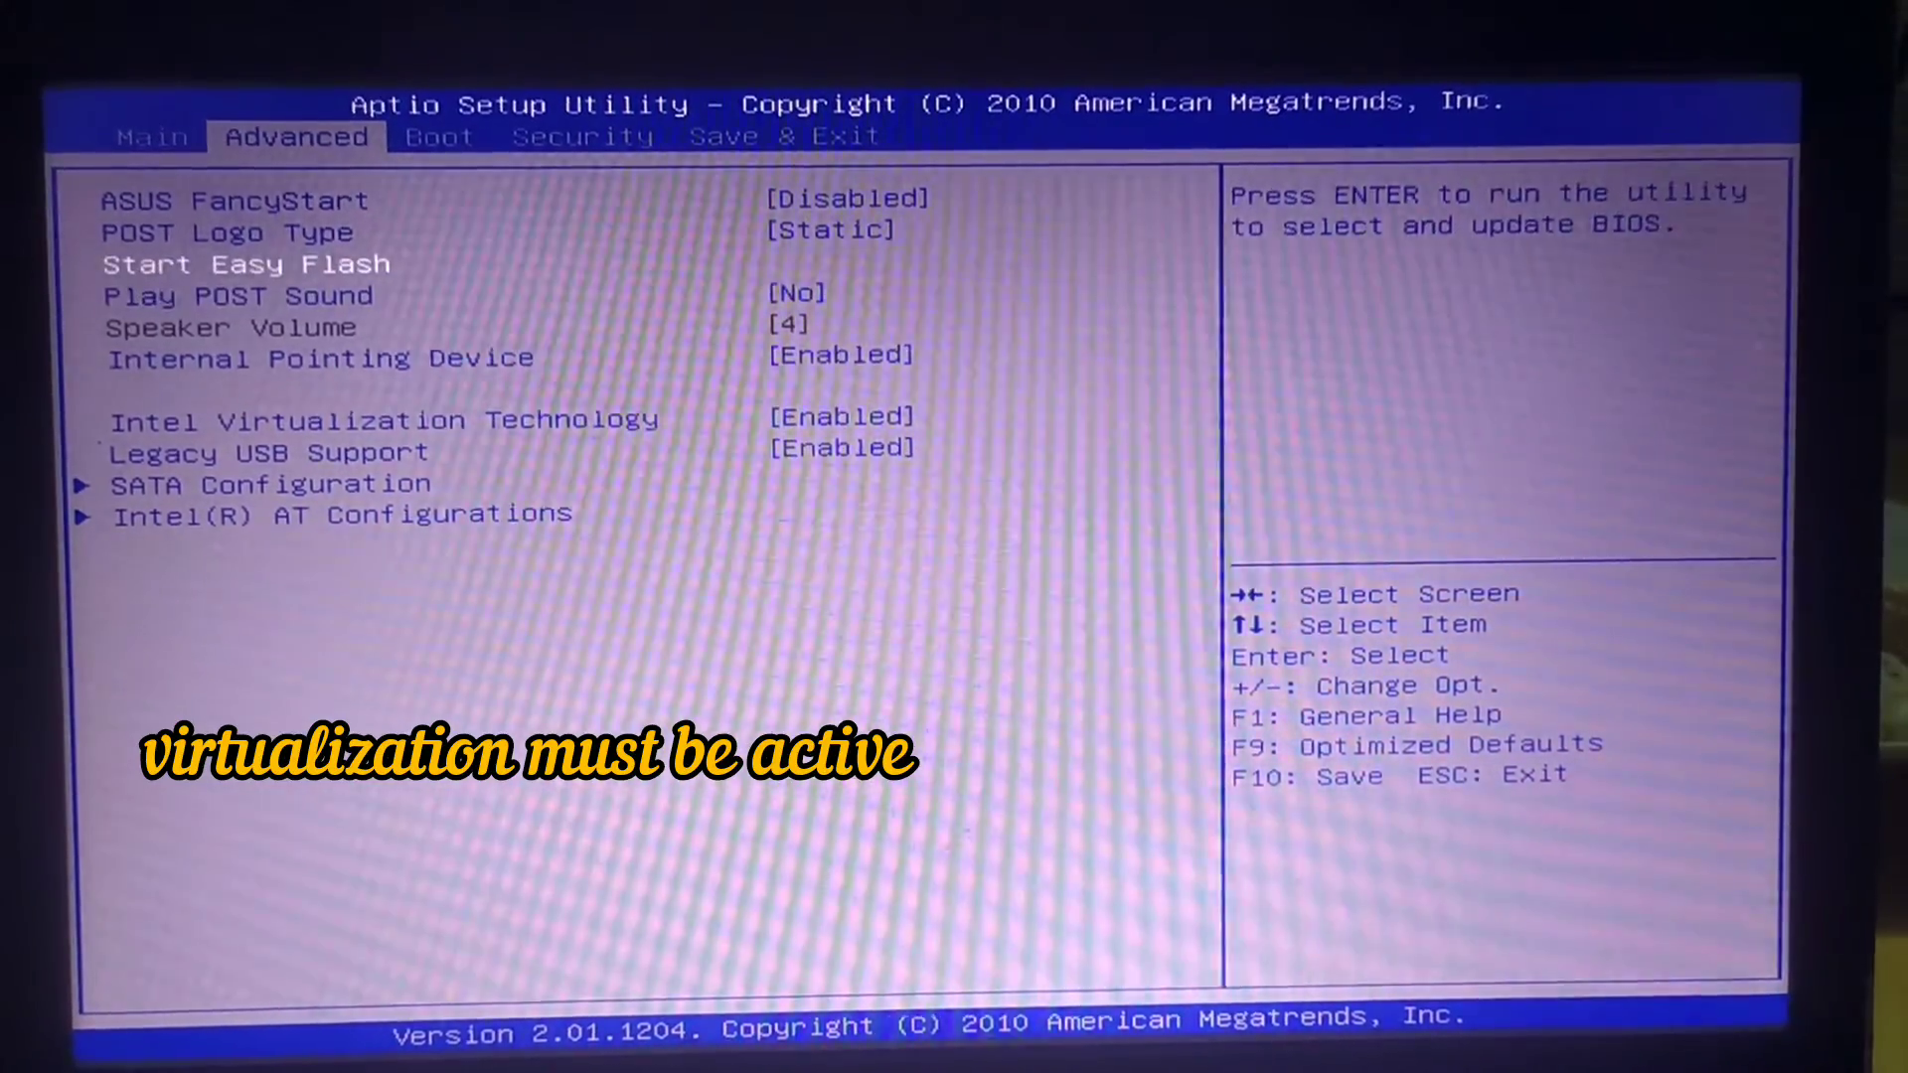
key(Down)
key(Down)
key(Down)
key(Down)
key(Down)
key(Down)
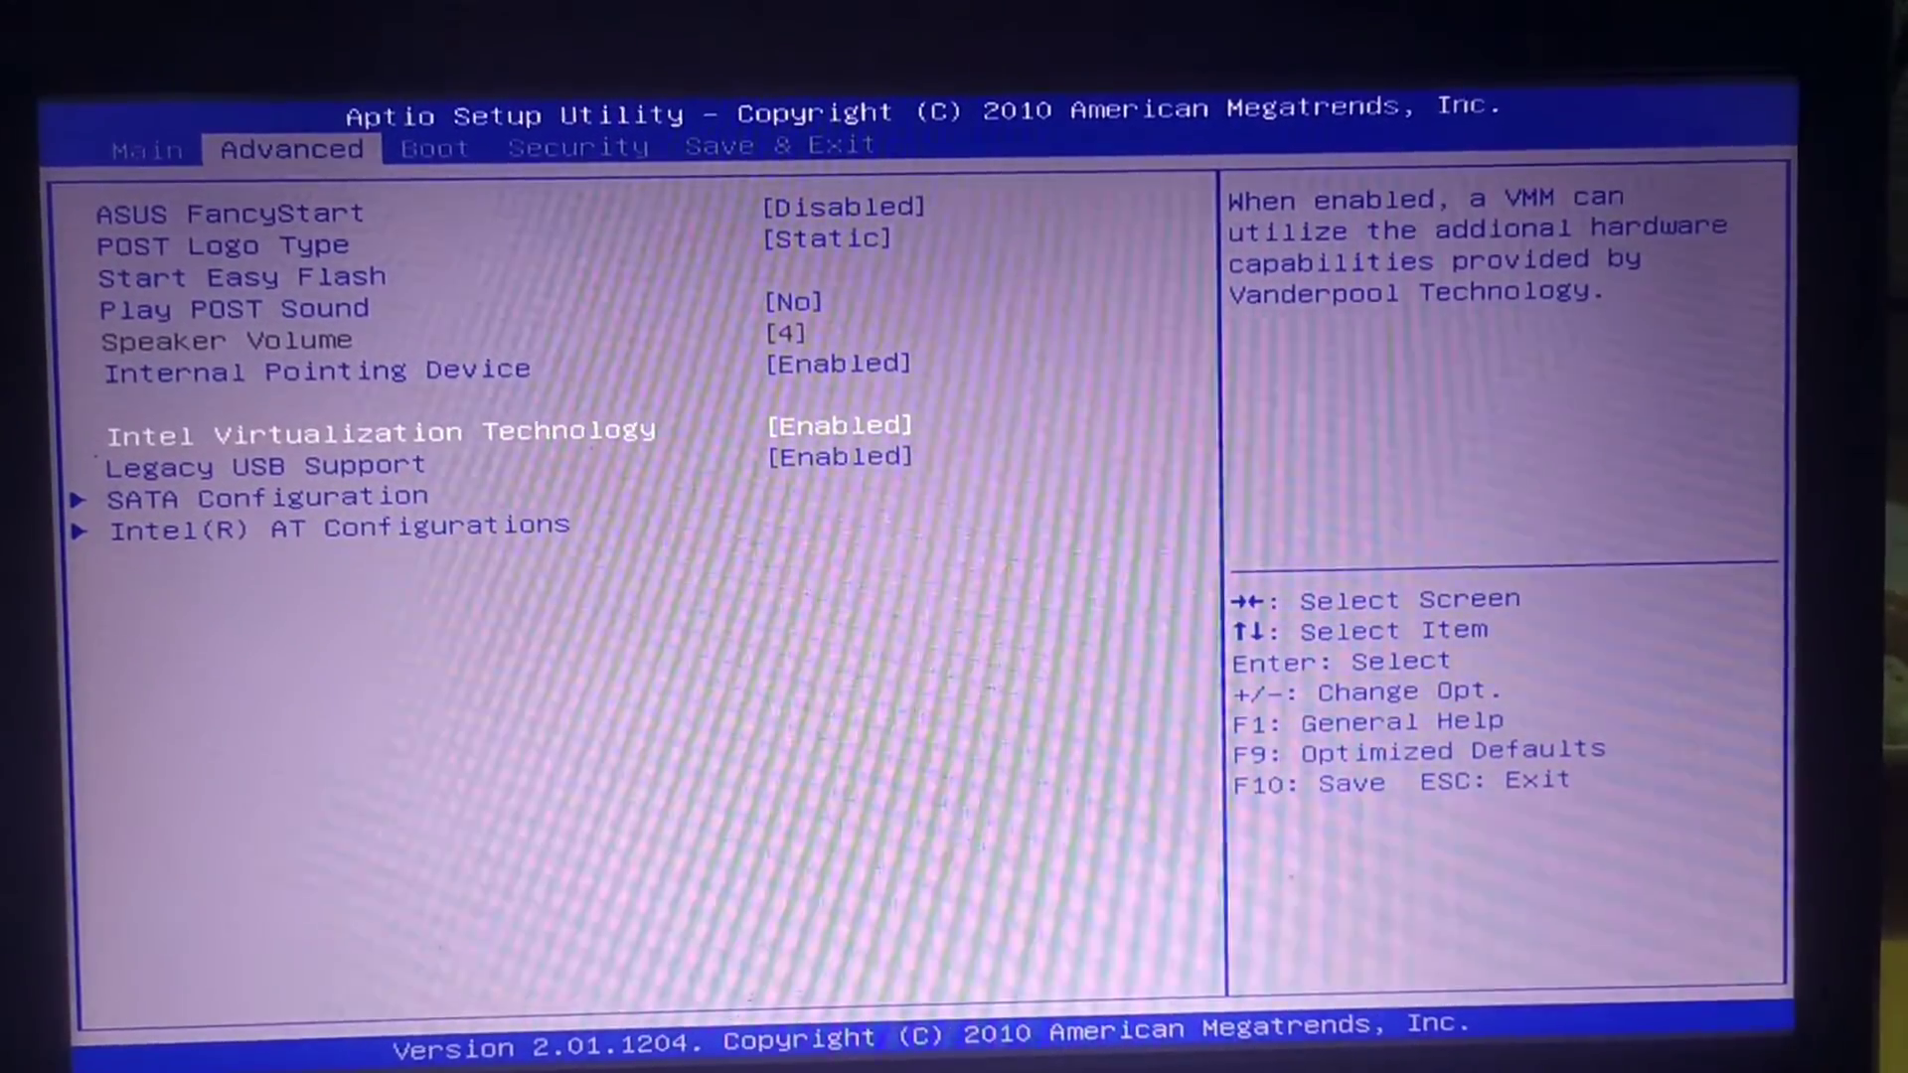
key(Return)
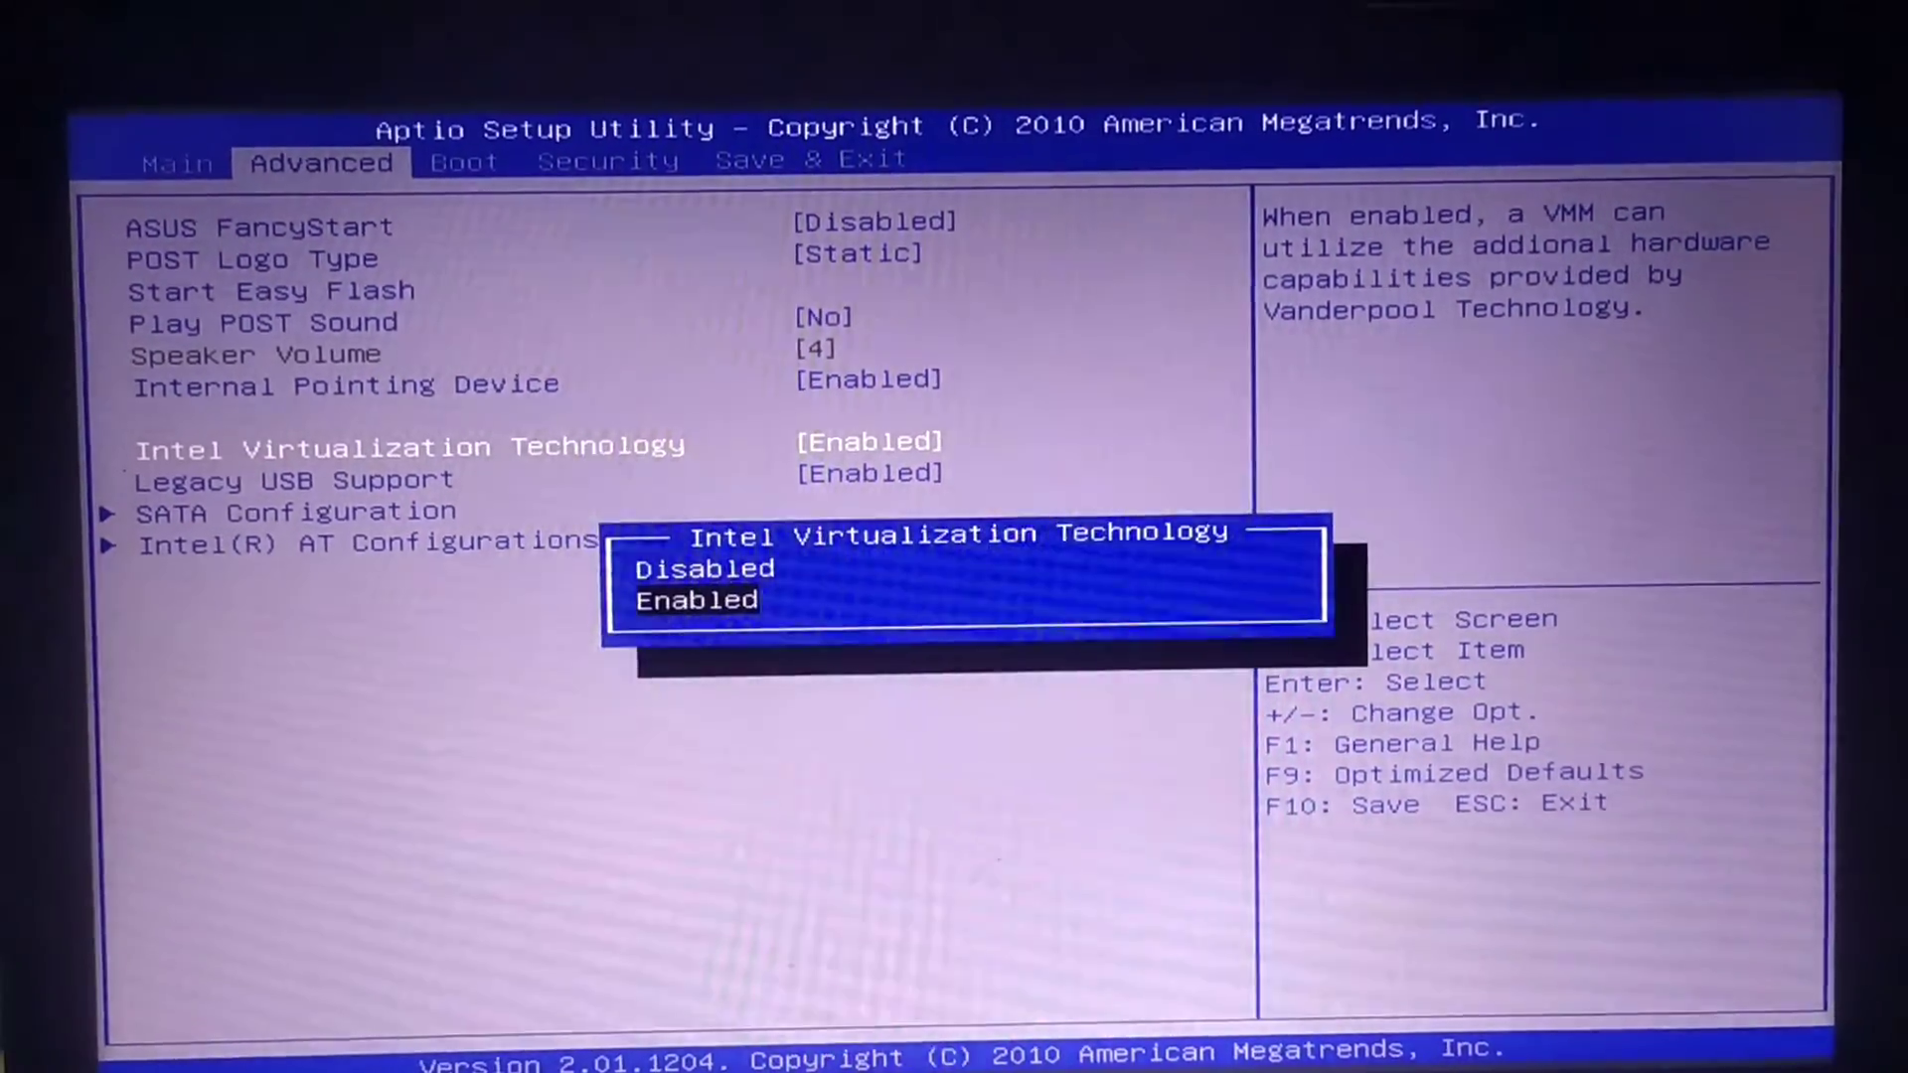
key(Up)
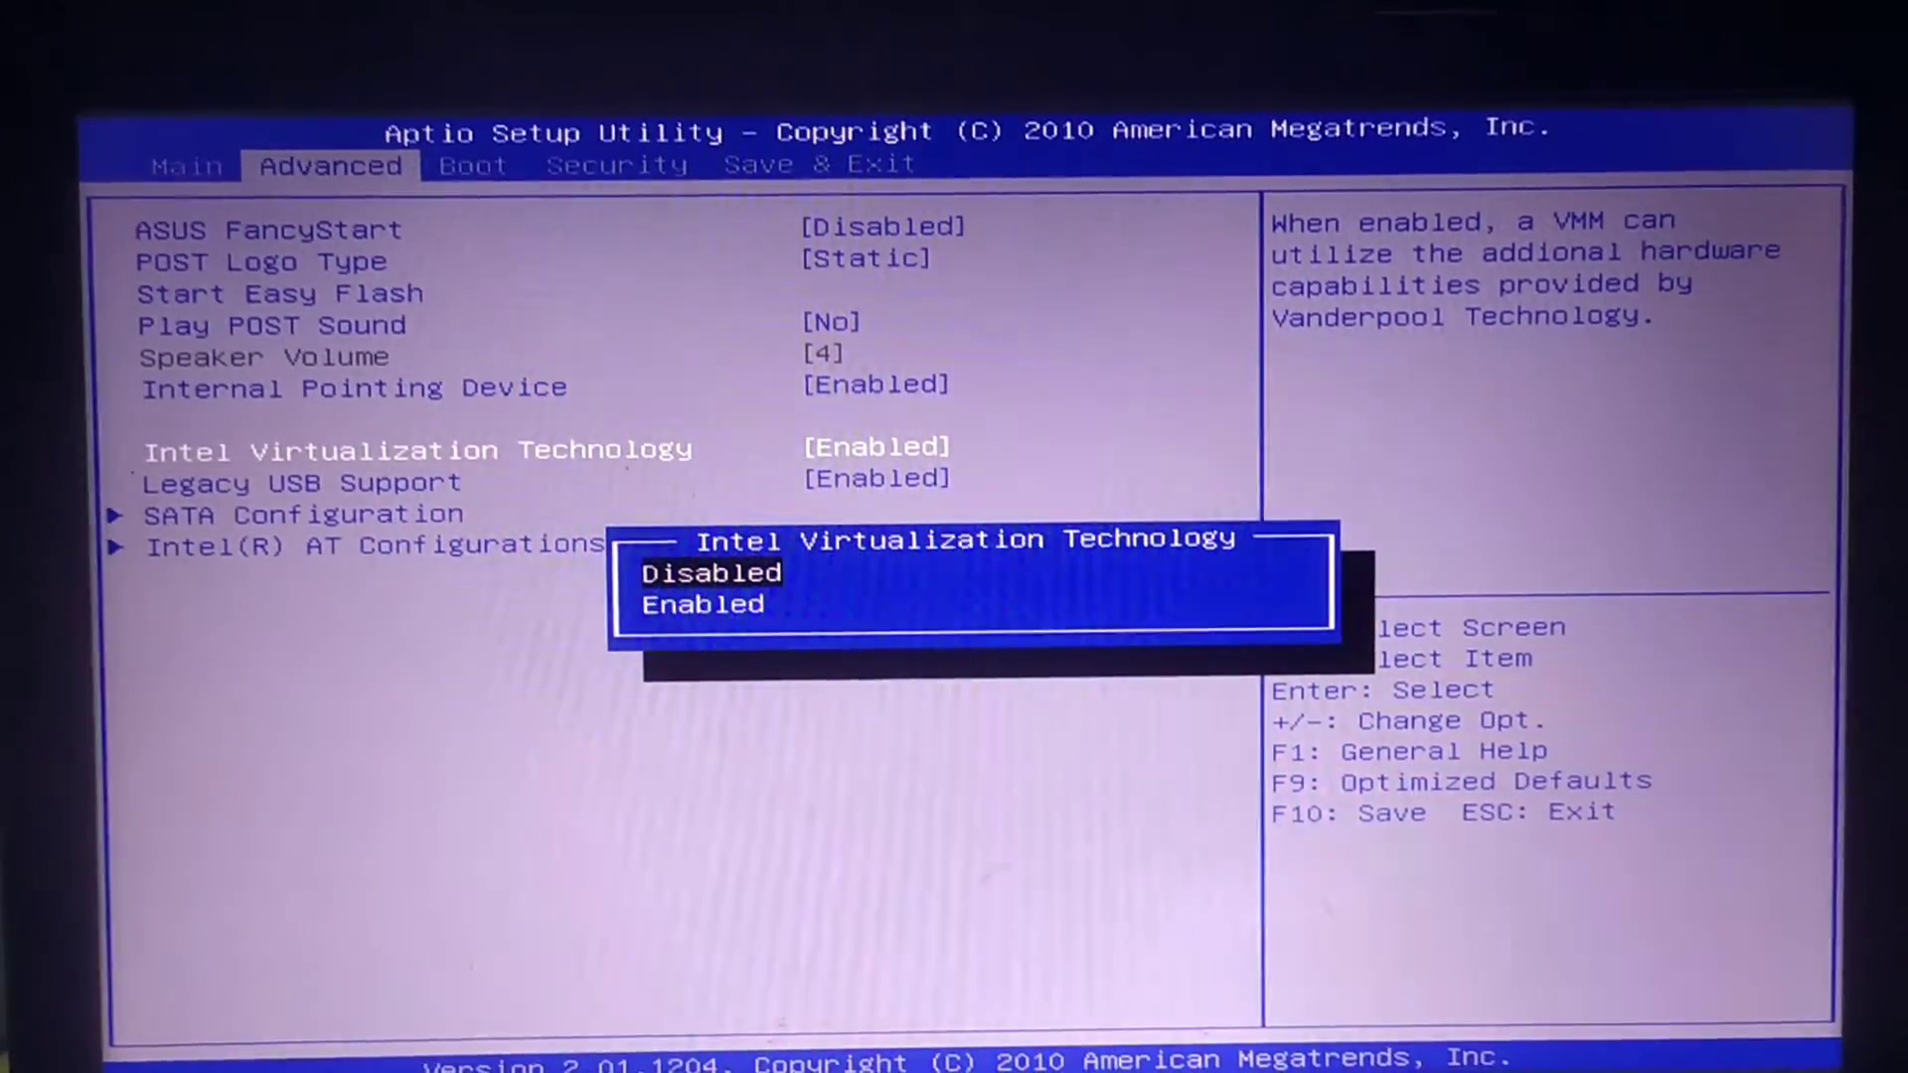
key(Down)
key(Return)
Step: Save the BIOS changes and exit the setup utility
key(Right)
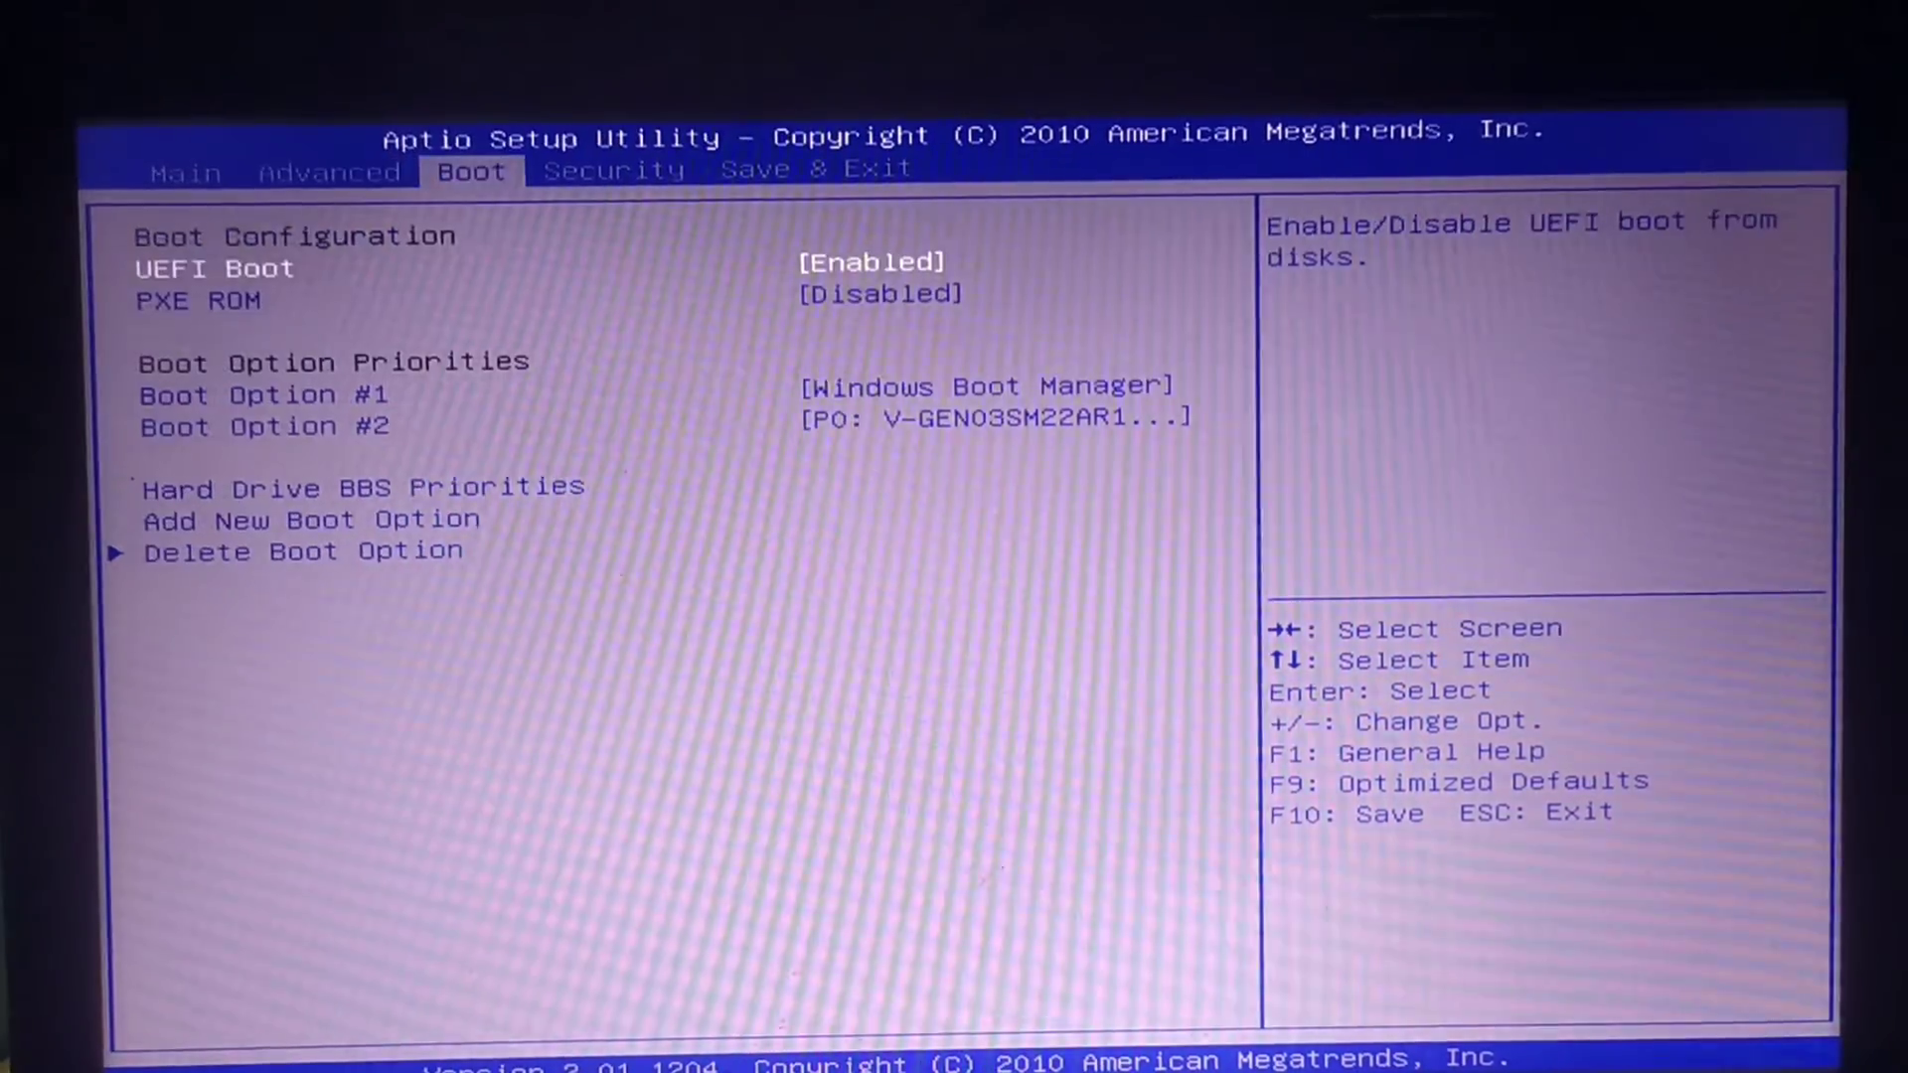
key(Right)
key(Right)
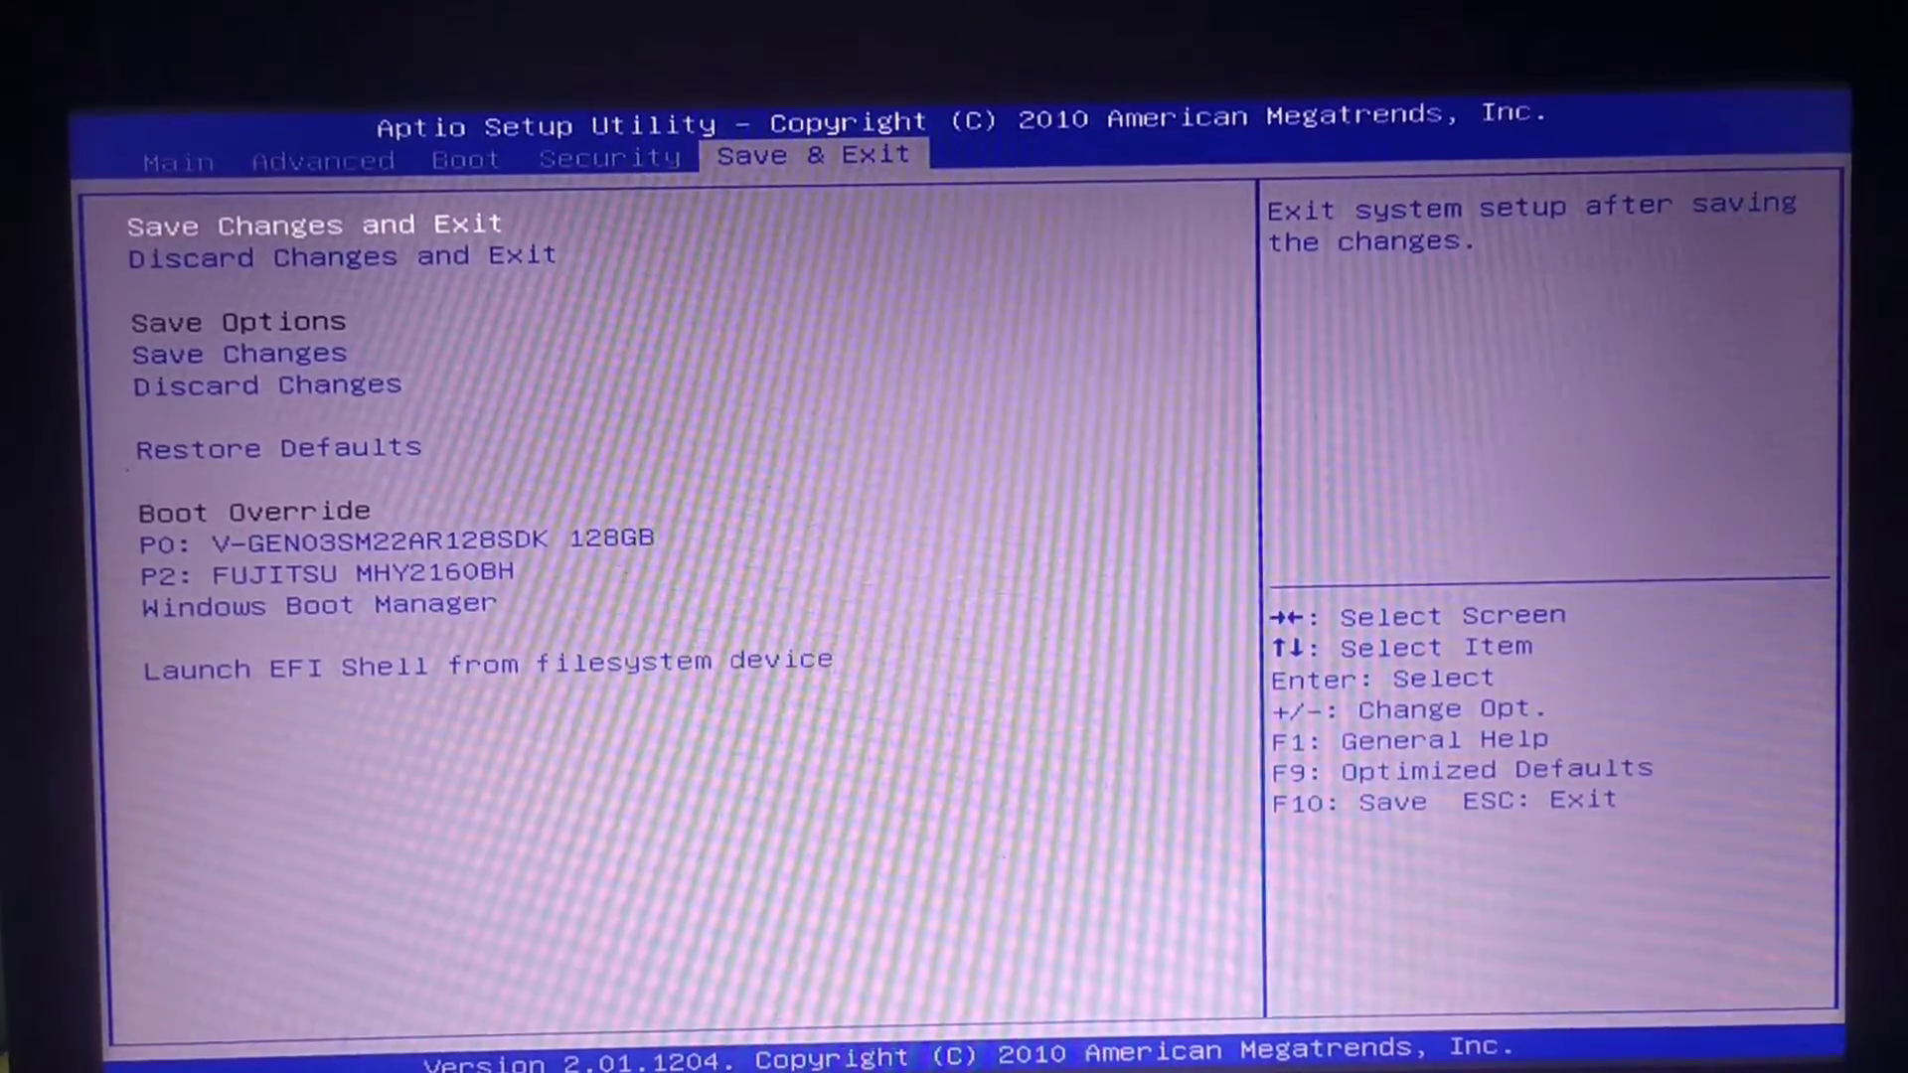
key(Return)
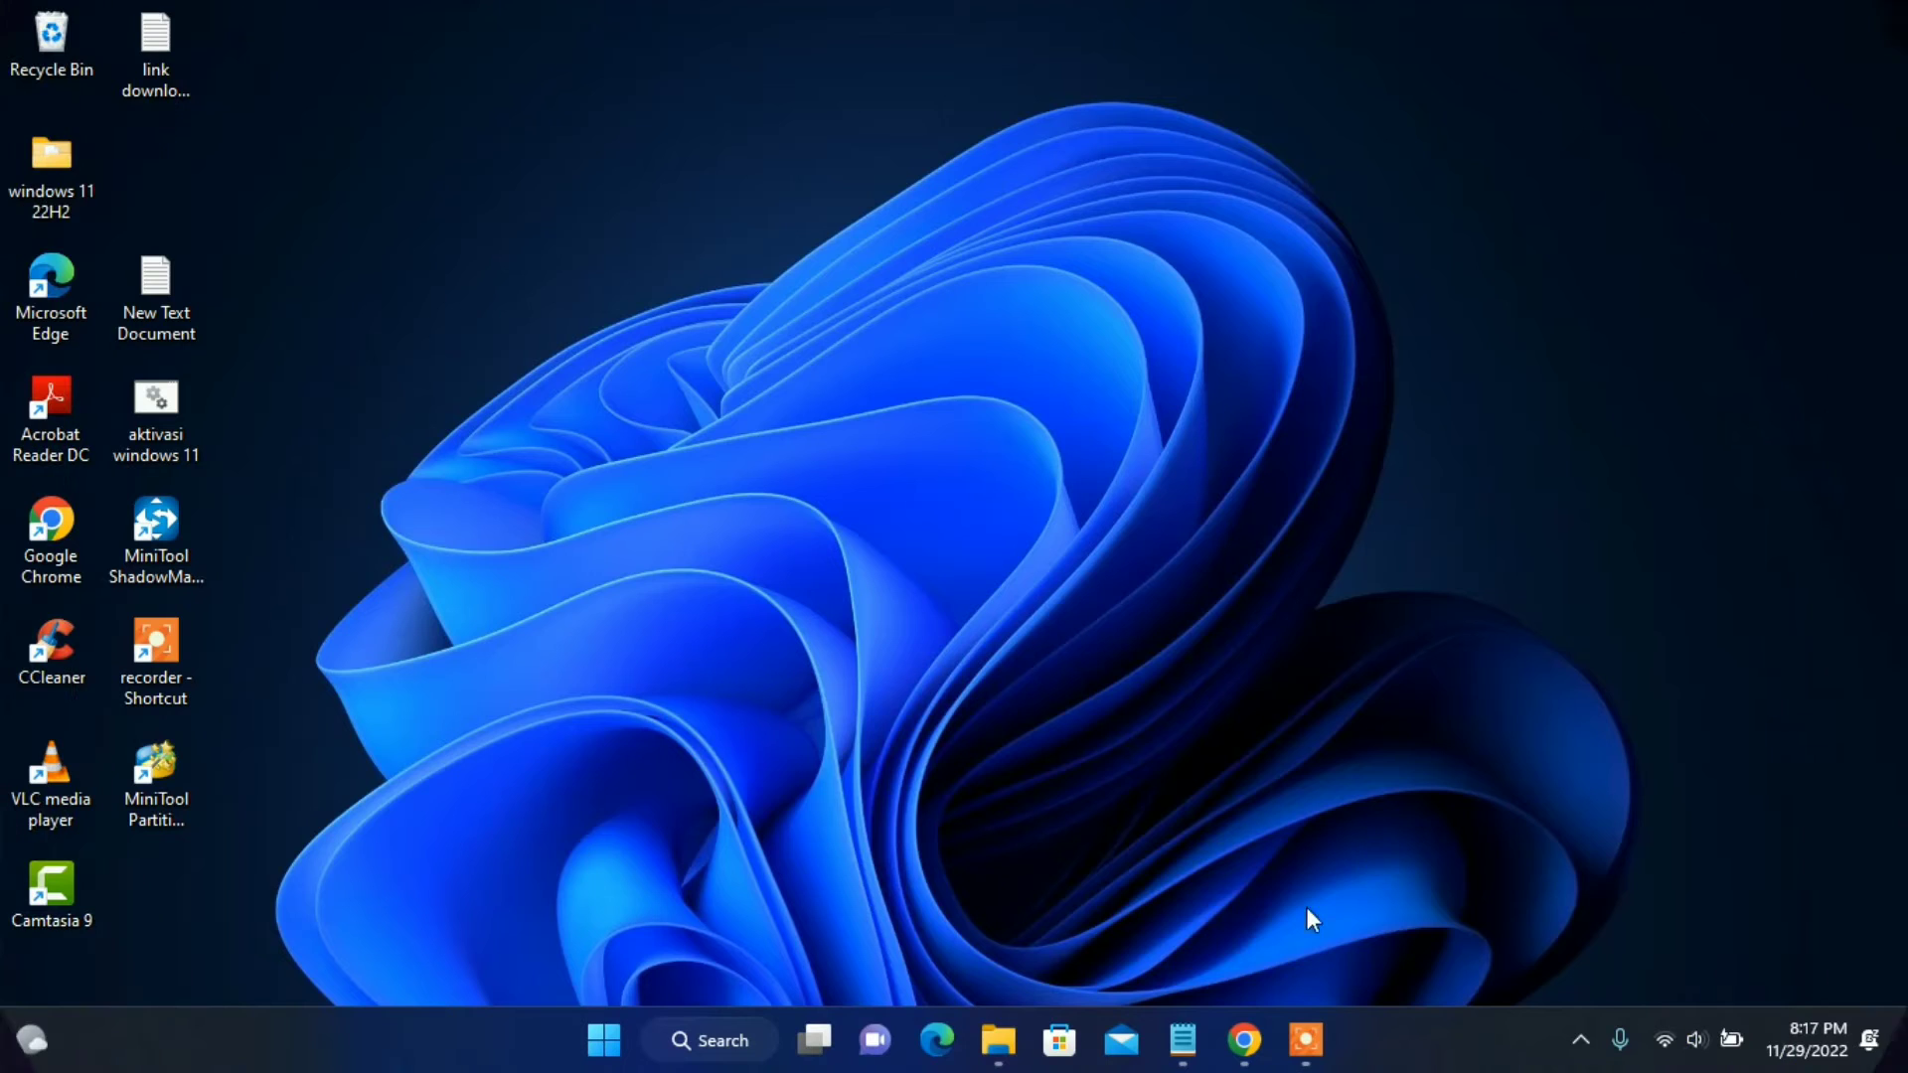
click(1183, 1039)
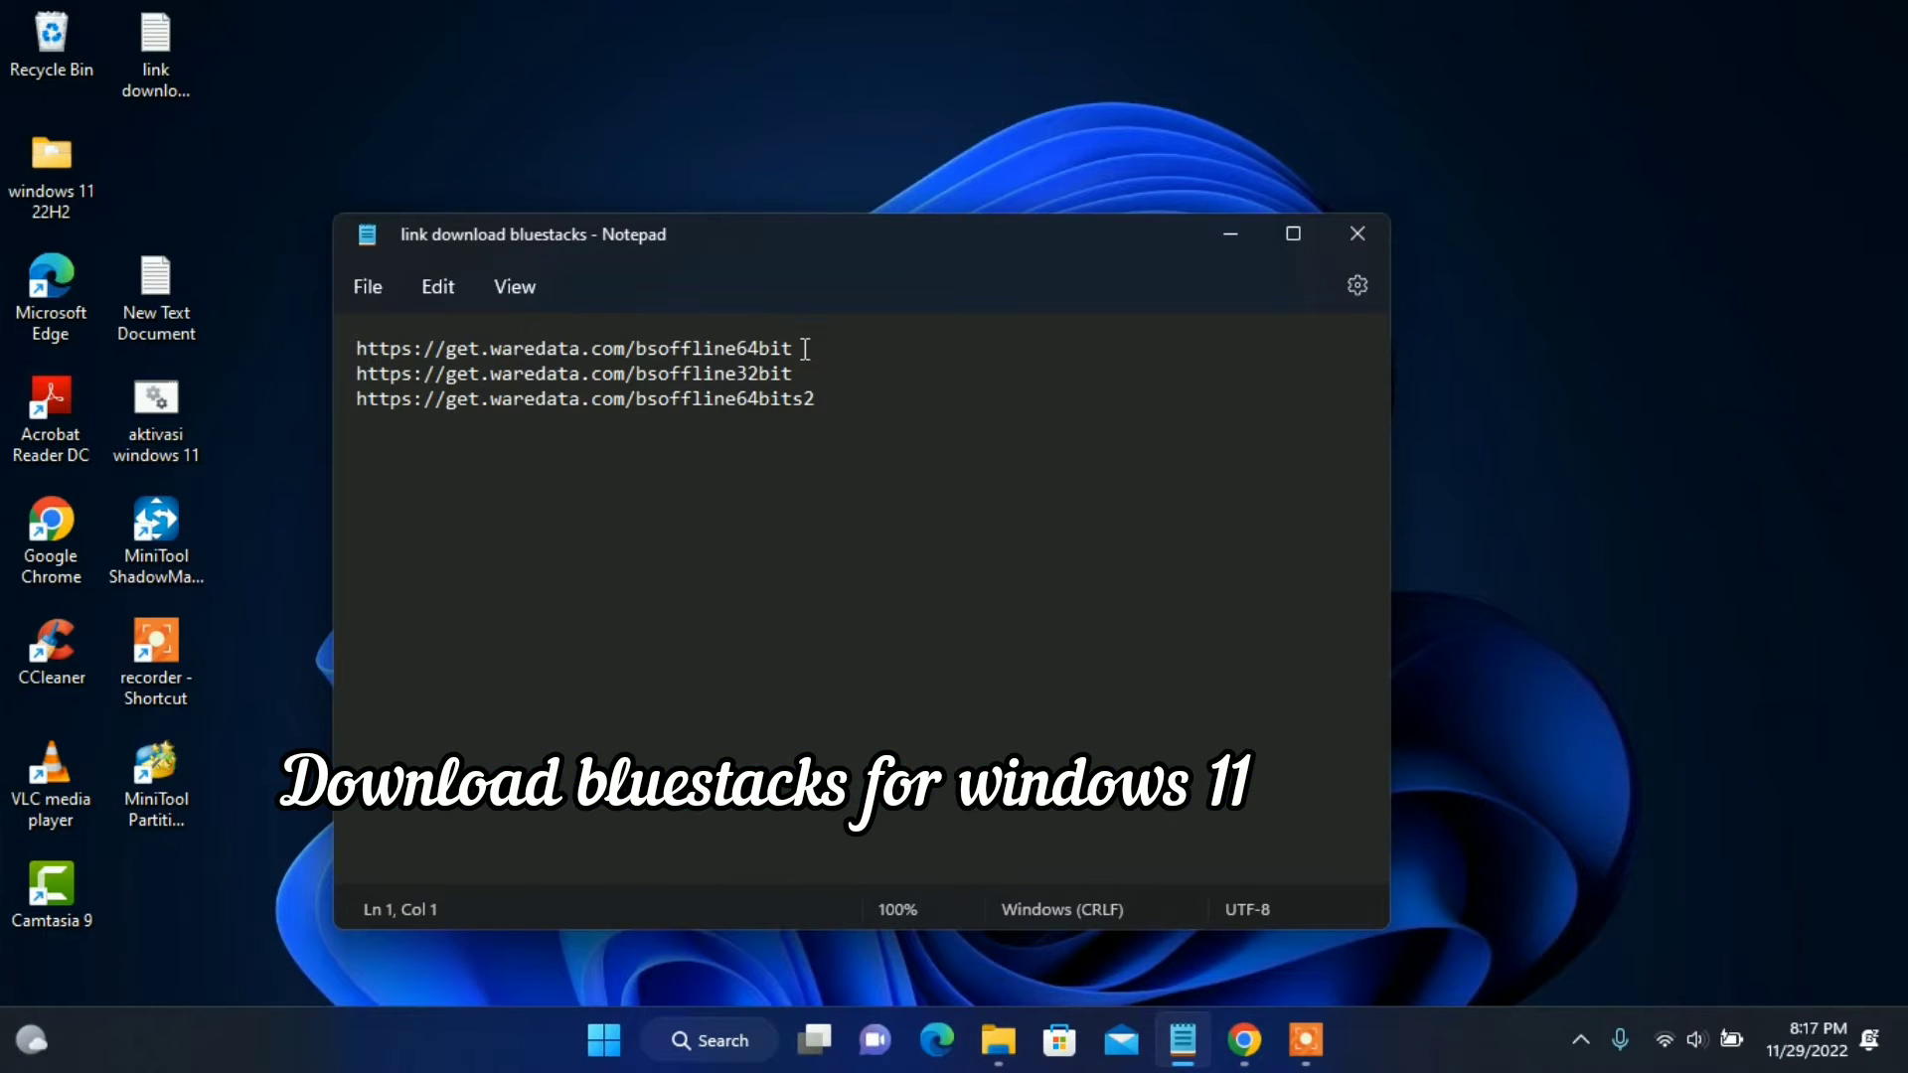
drag(795, 348, 358, 350)
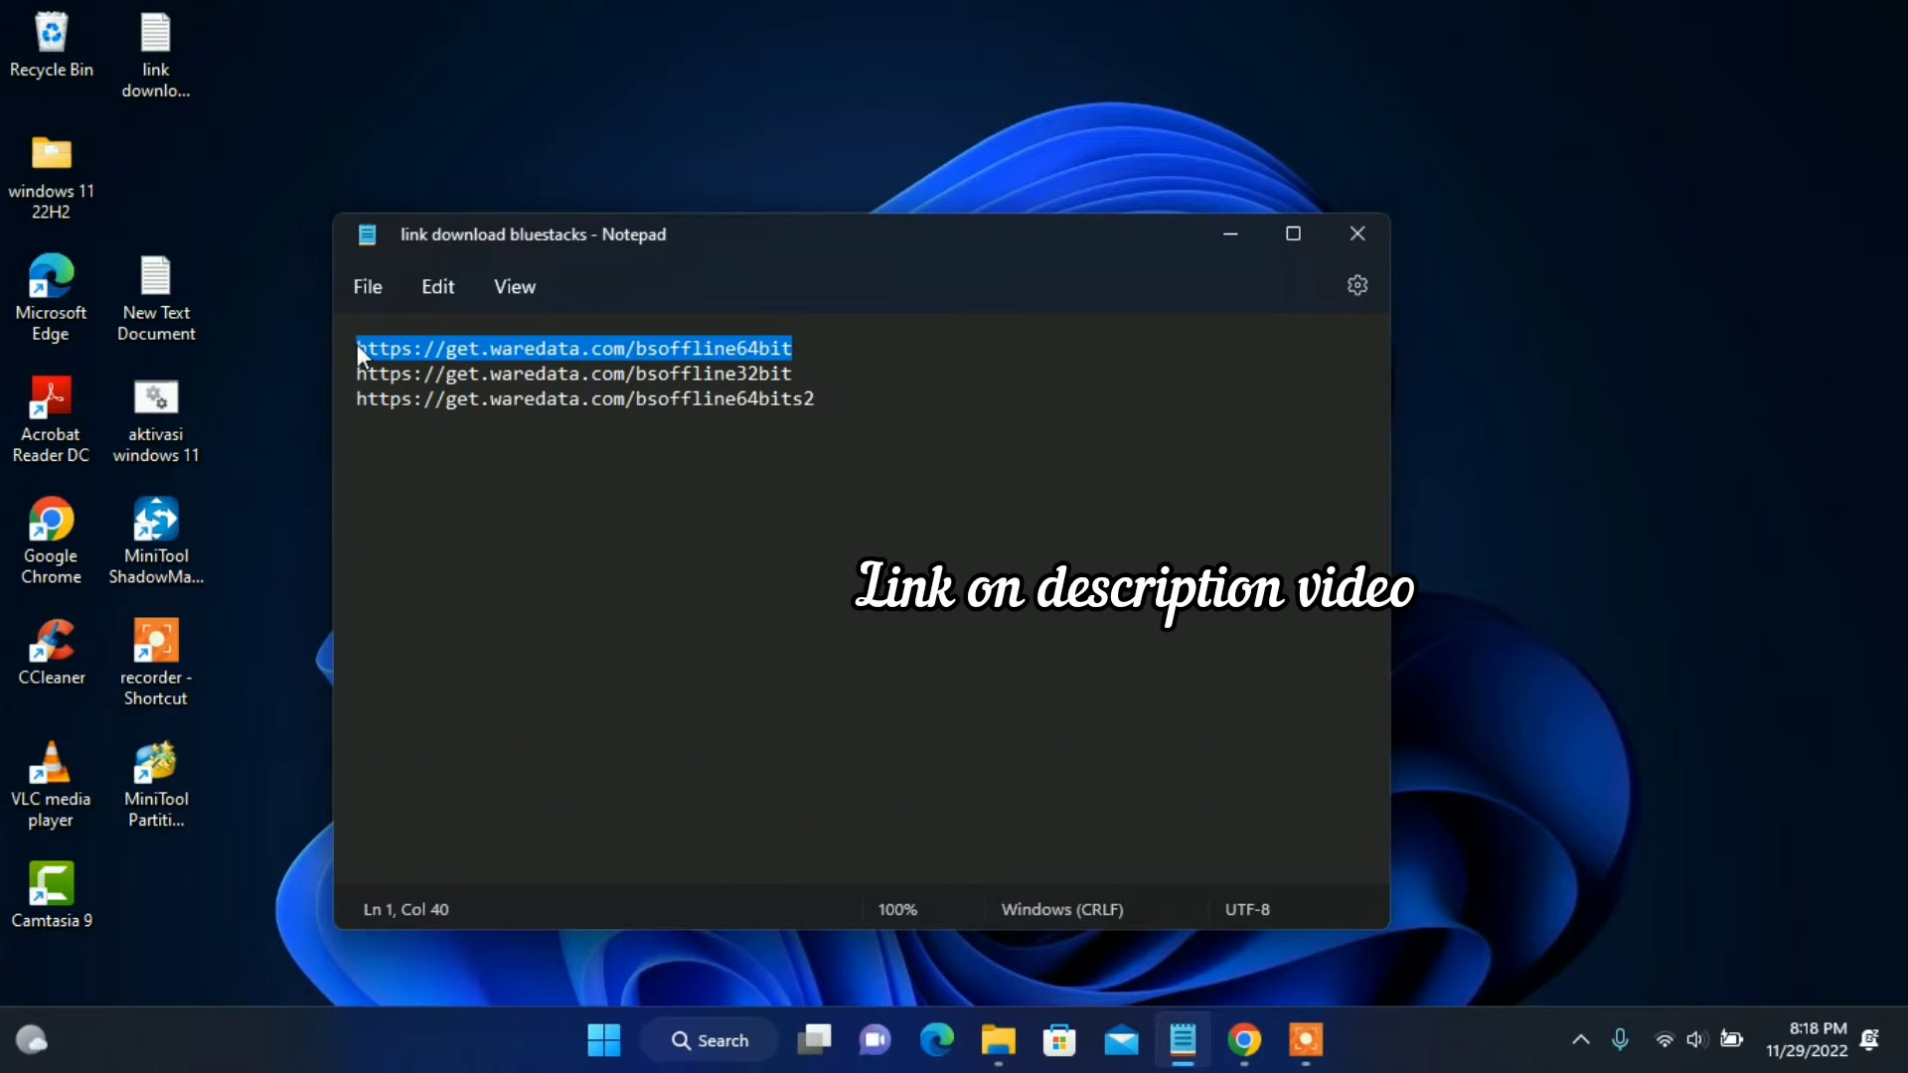
right_click(375, 345)
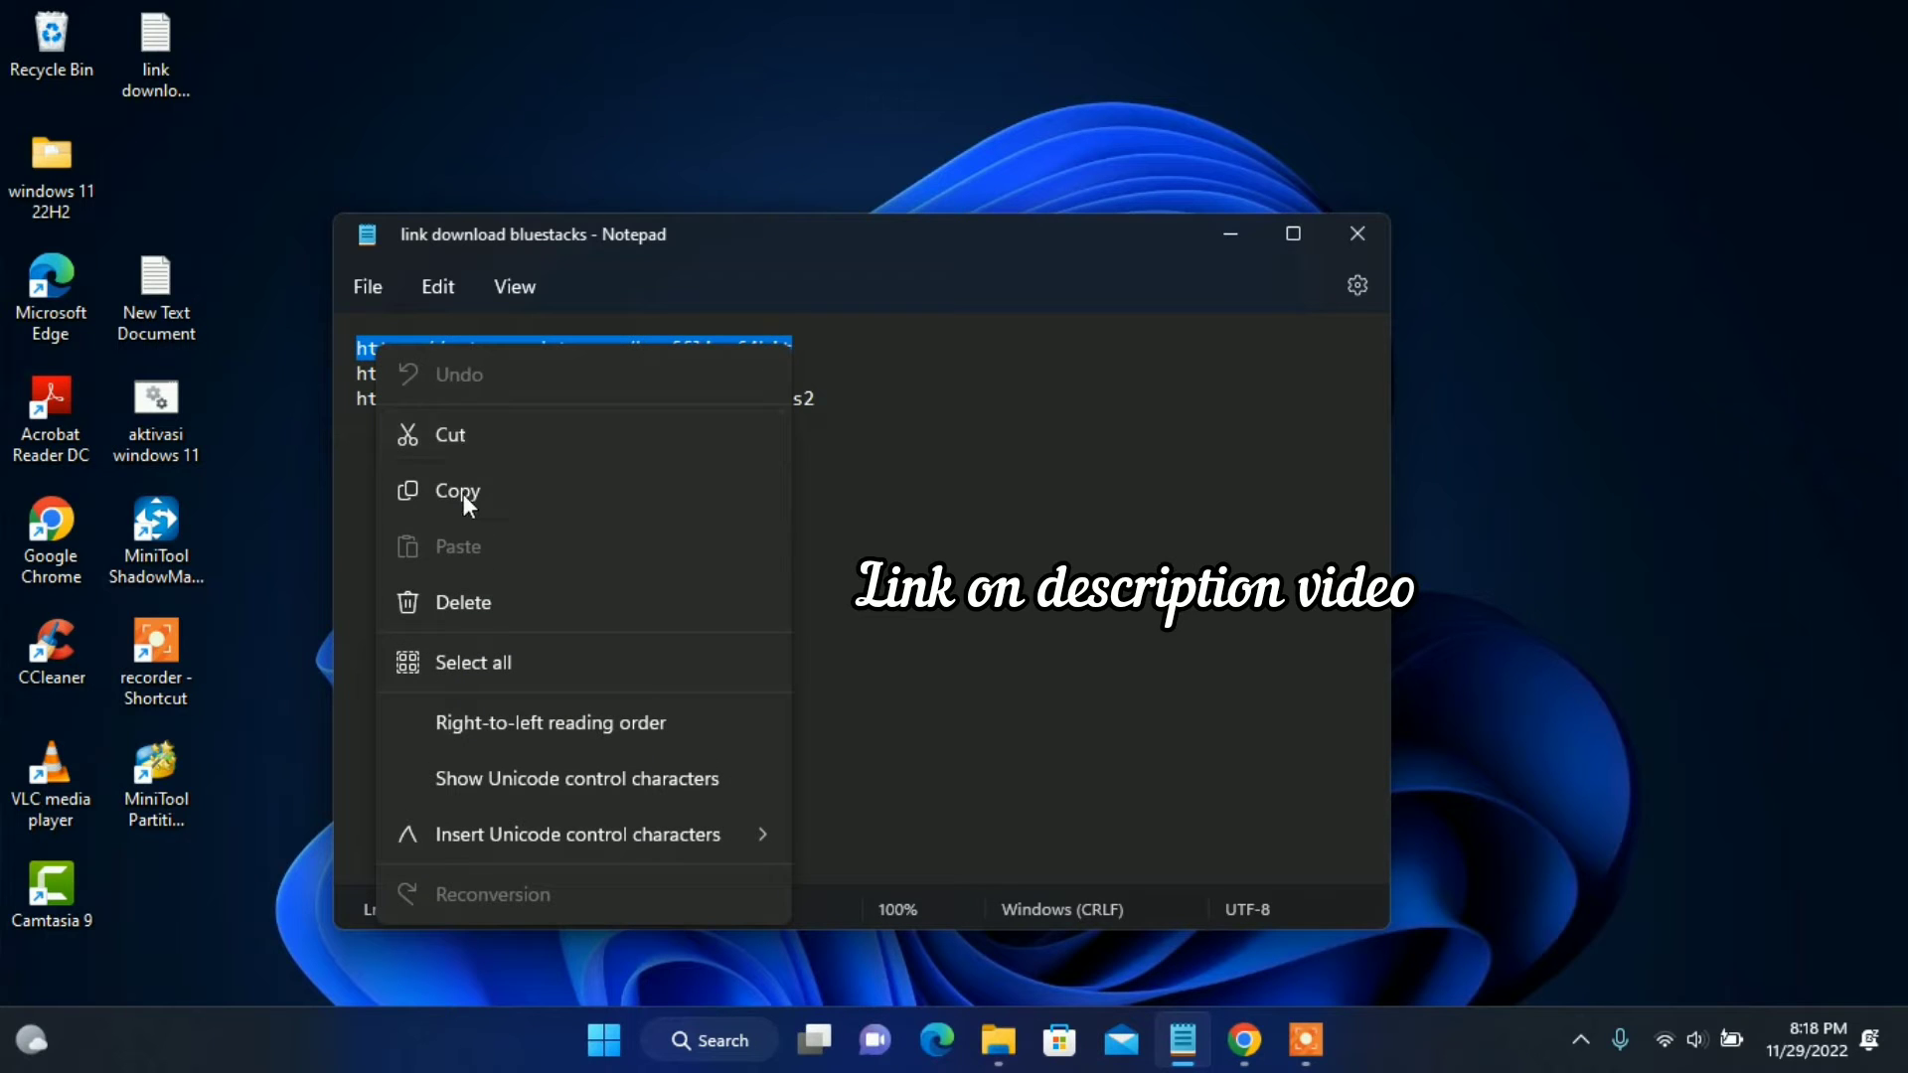
click(463, 493)
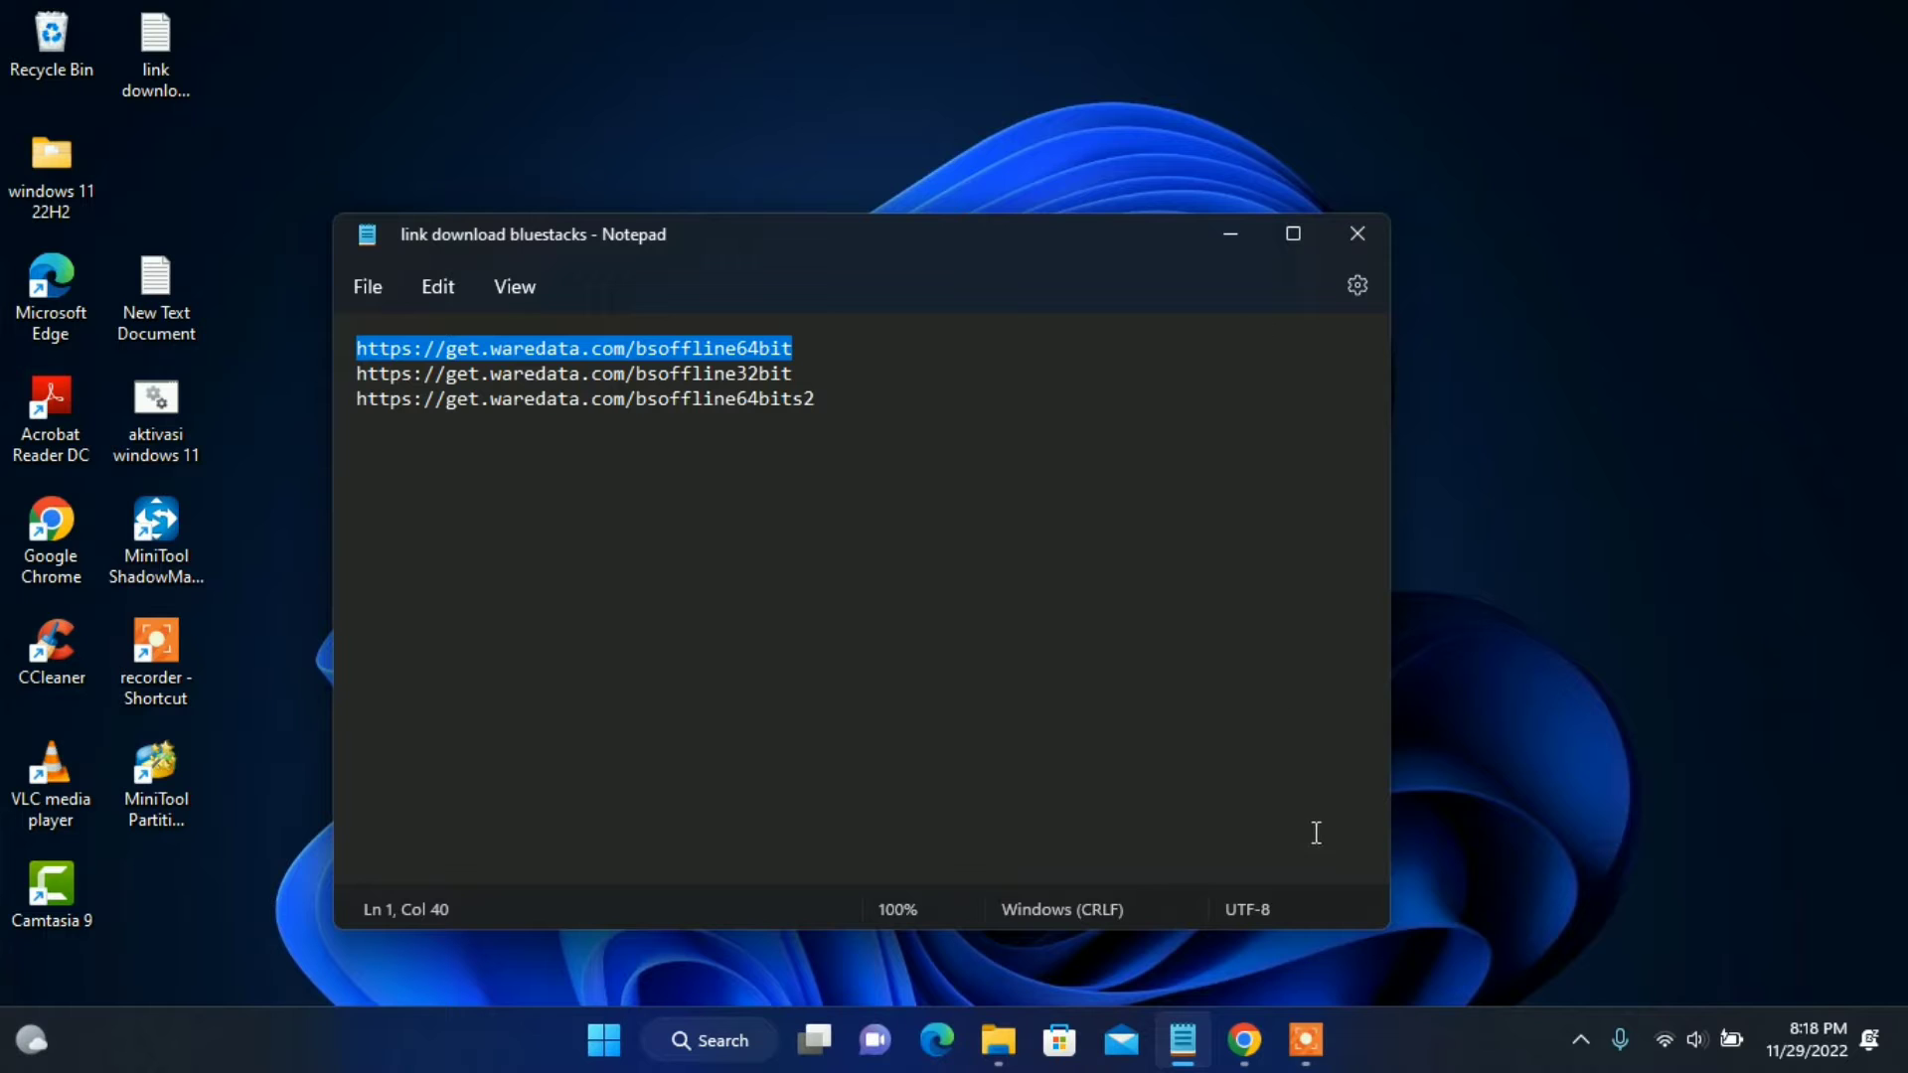
Step: Open the copied link in Chrome and start downloading the BlueStacks 5.9.0.1062 amd64 full installer
click(1245, 1040)
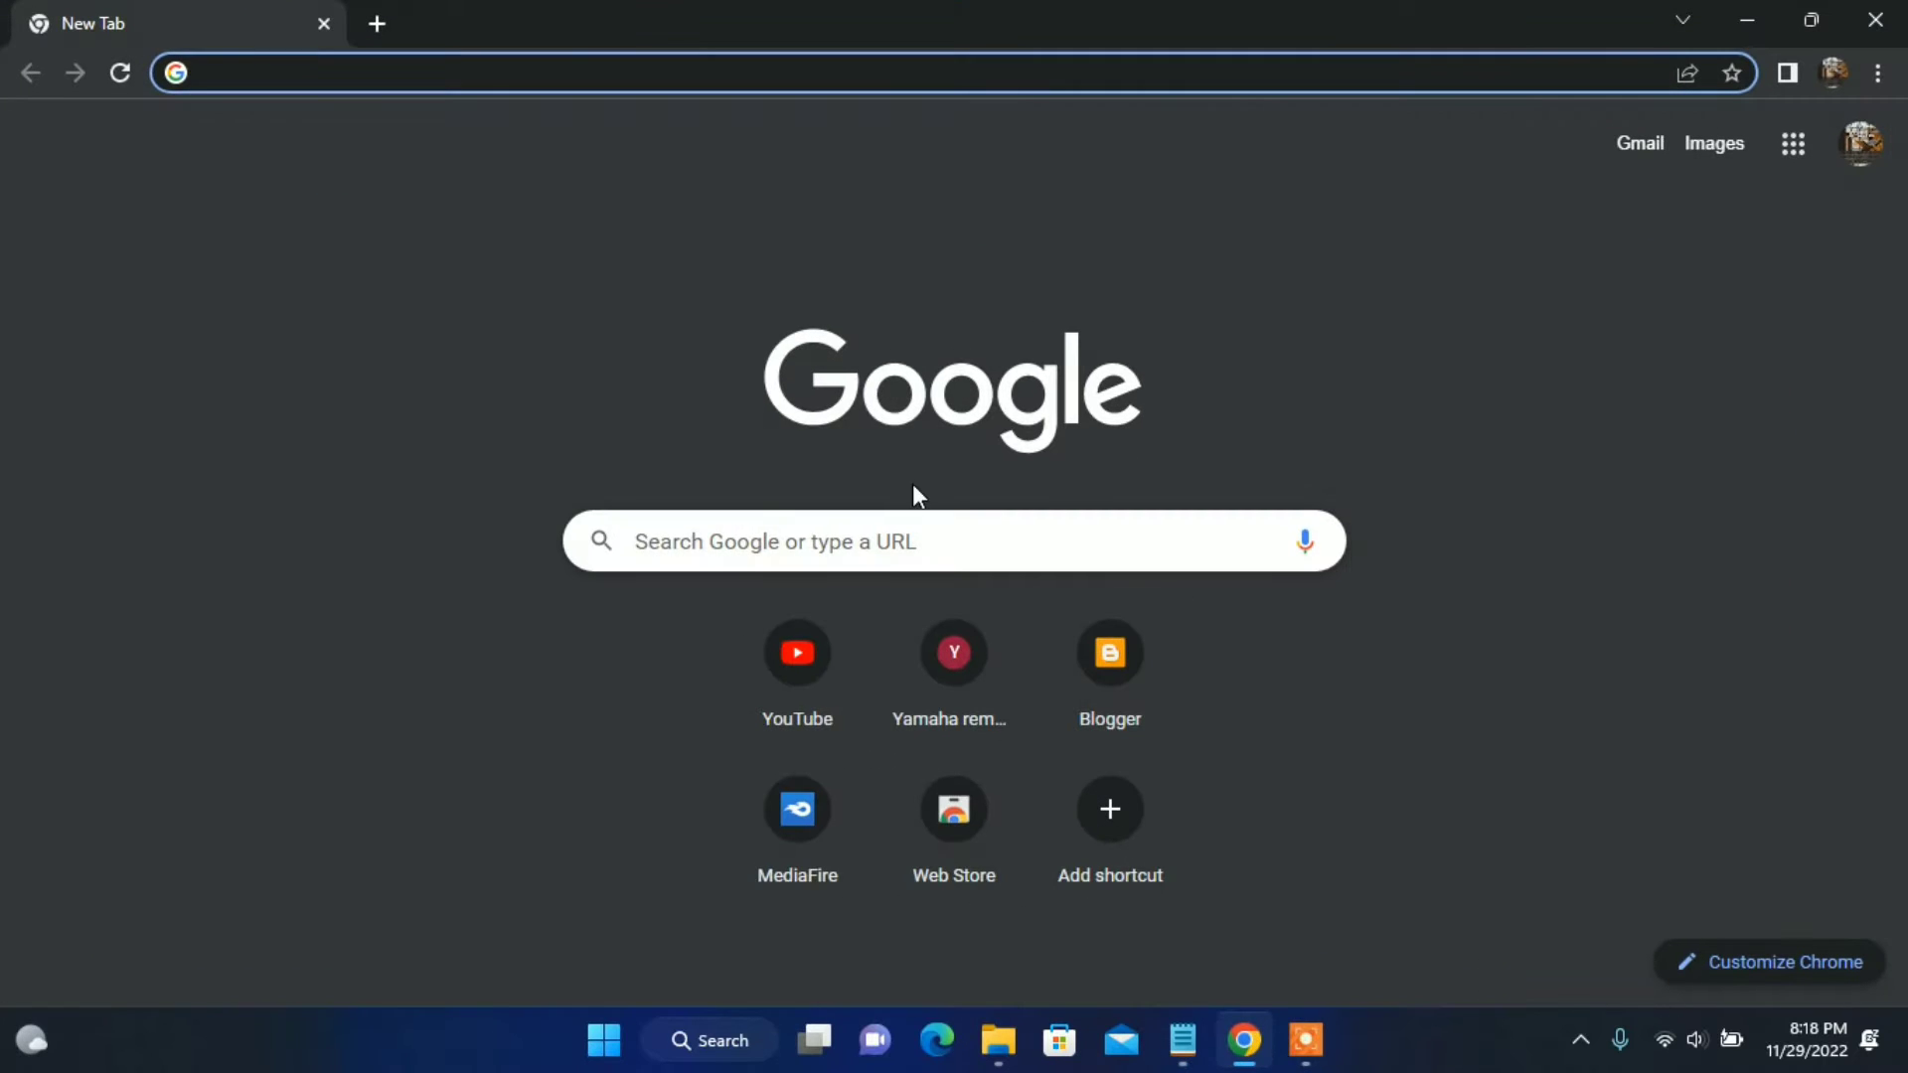
right_click(516, 77)
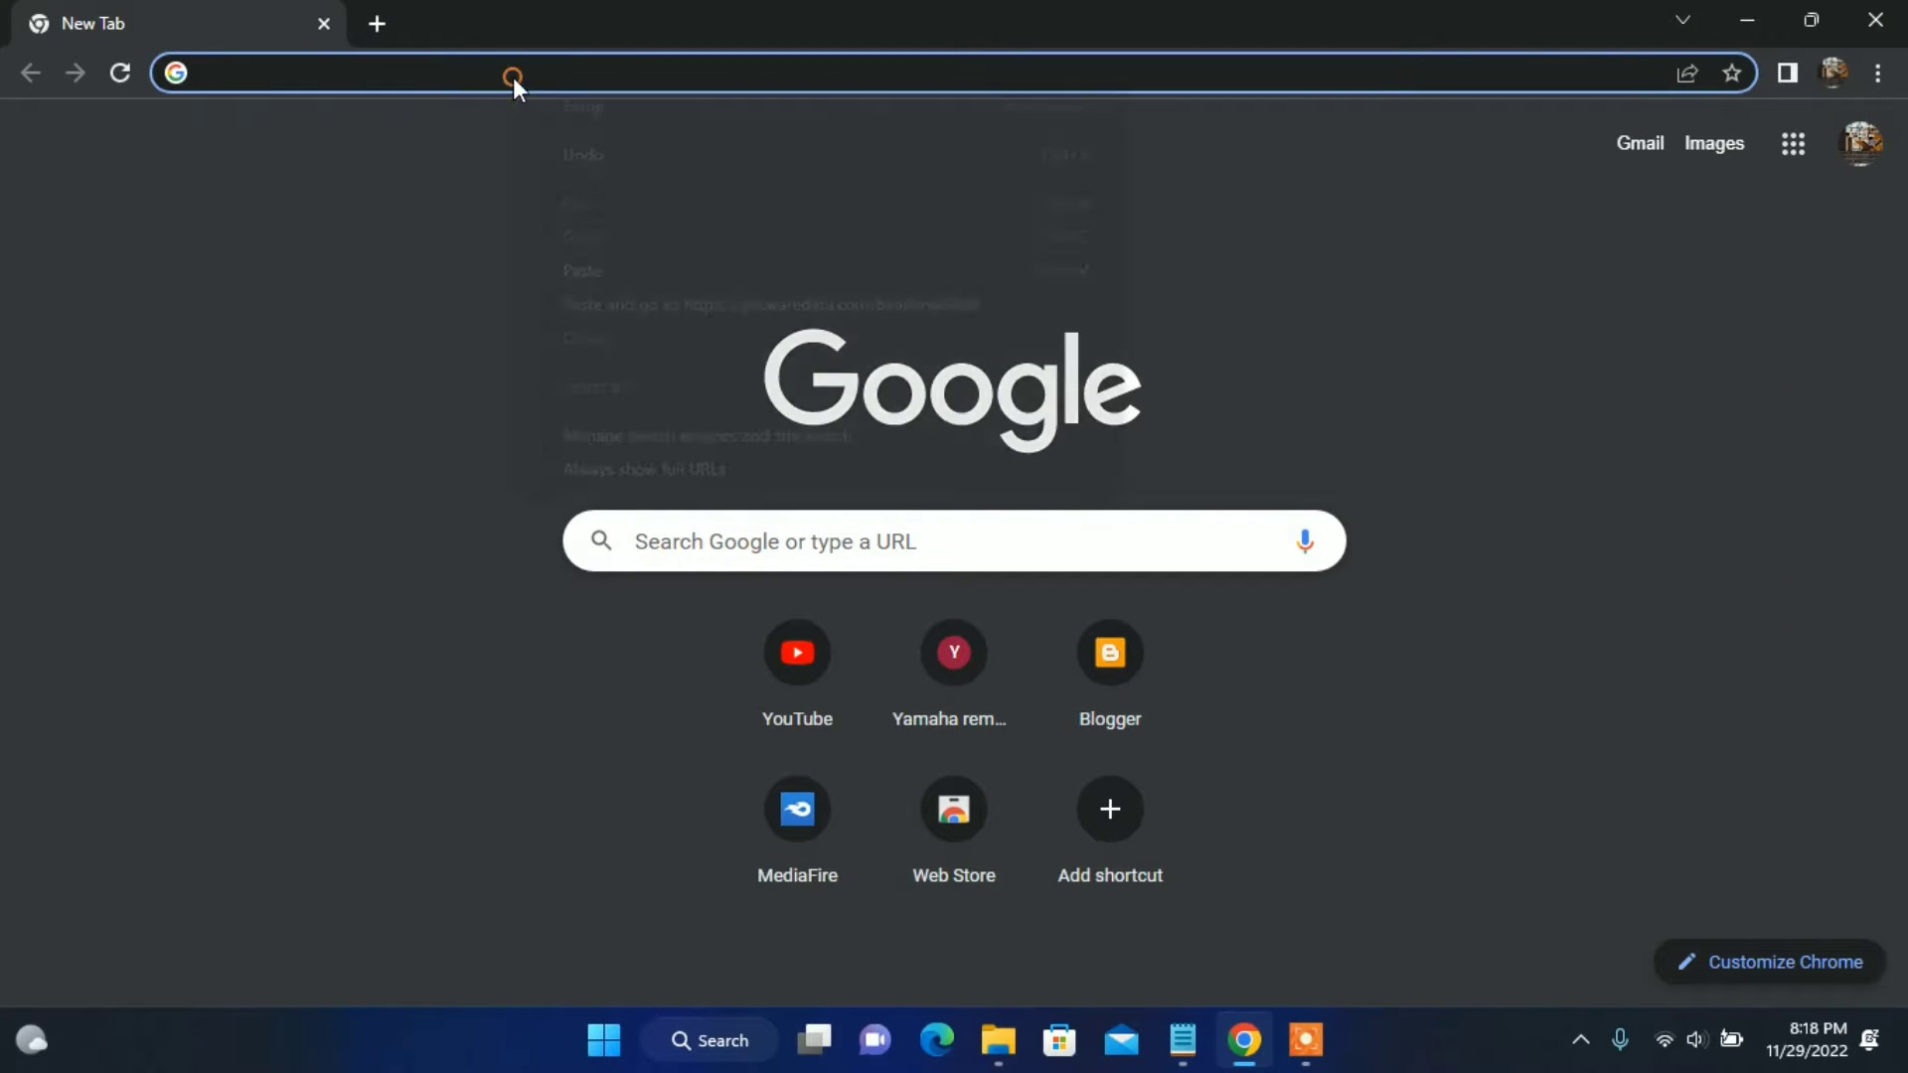
click(596, 271)
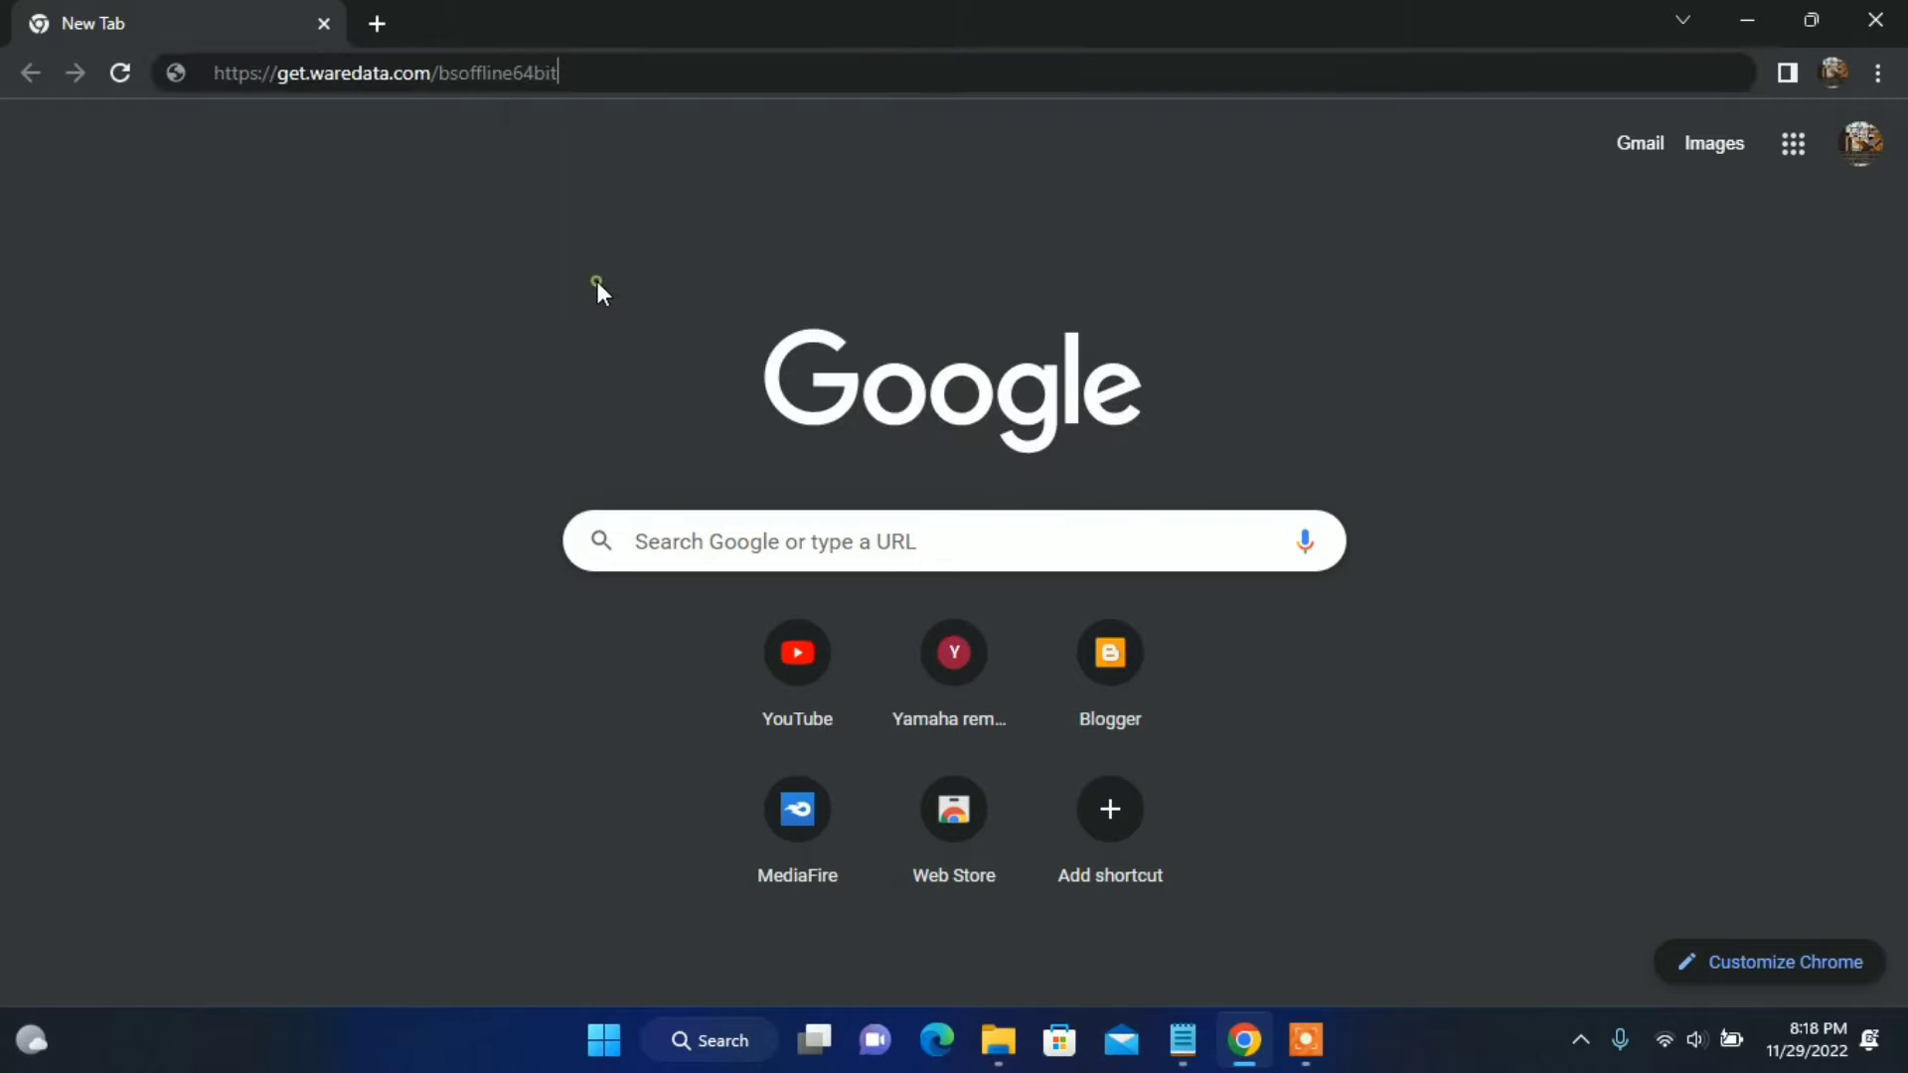
key(Return)
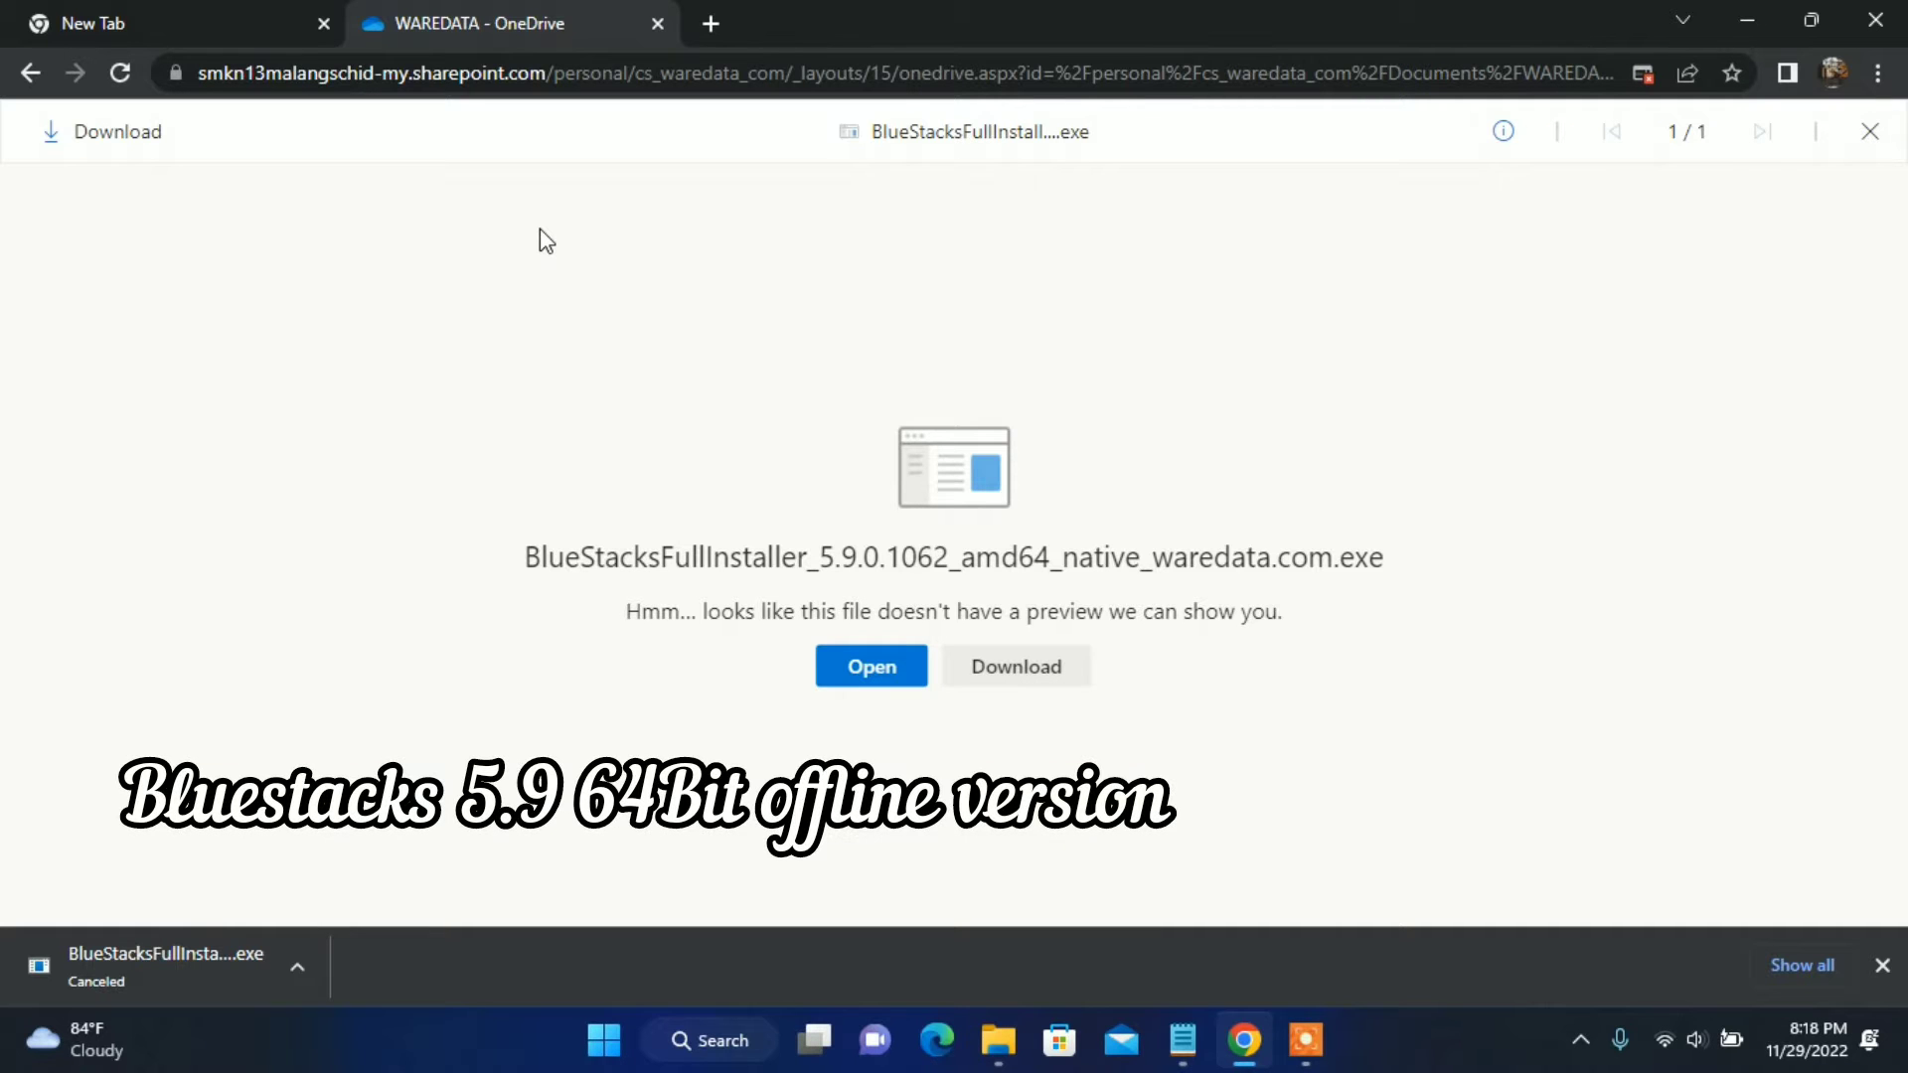
click(1014, 686)
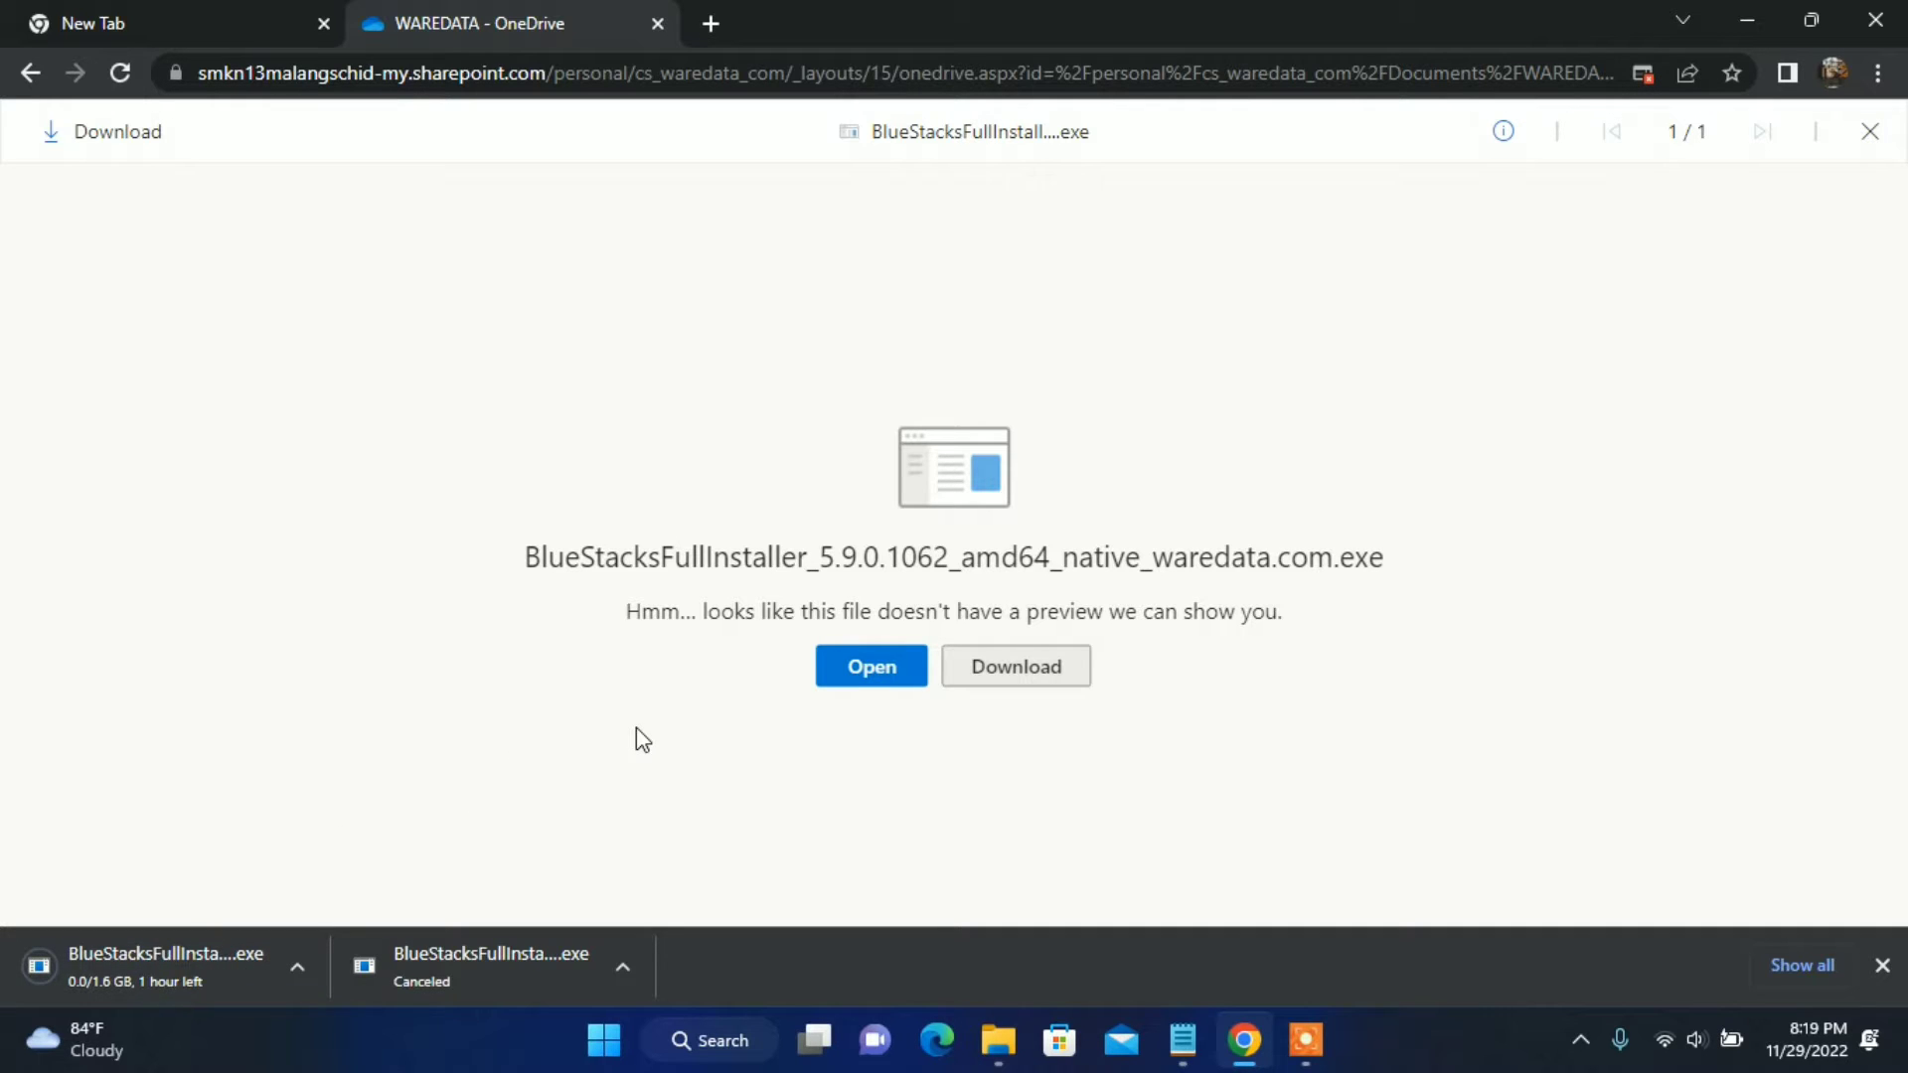
Step: Show the Downloads folder in File Explorer and run the BlueStacksFullInstaller_5.9.0.1062_amd64 file as administrator
key(super+d)
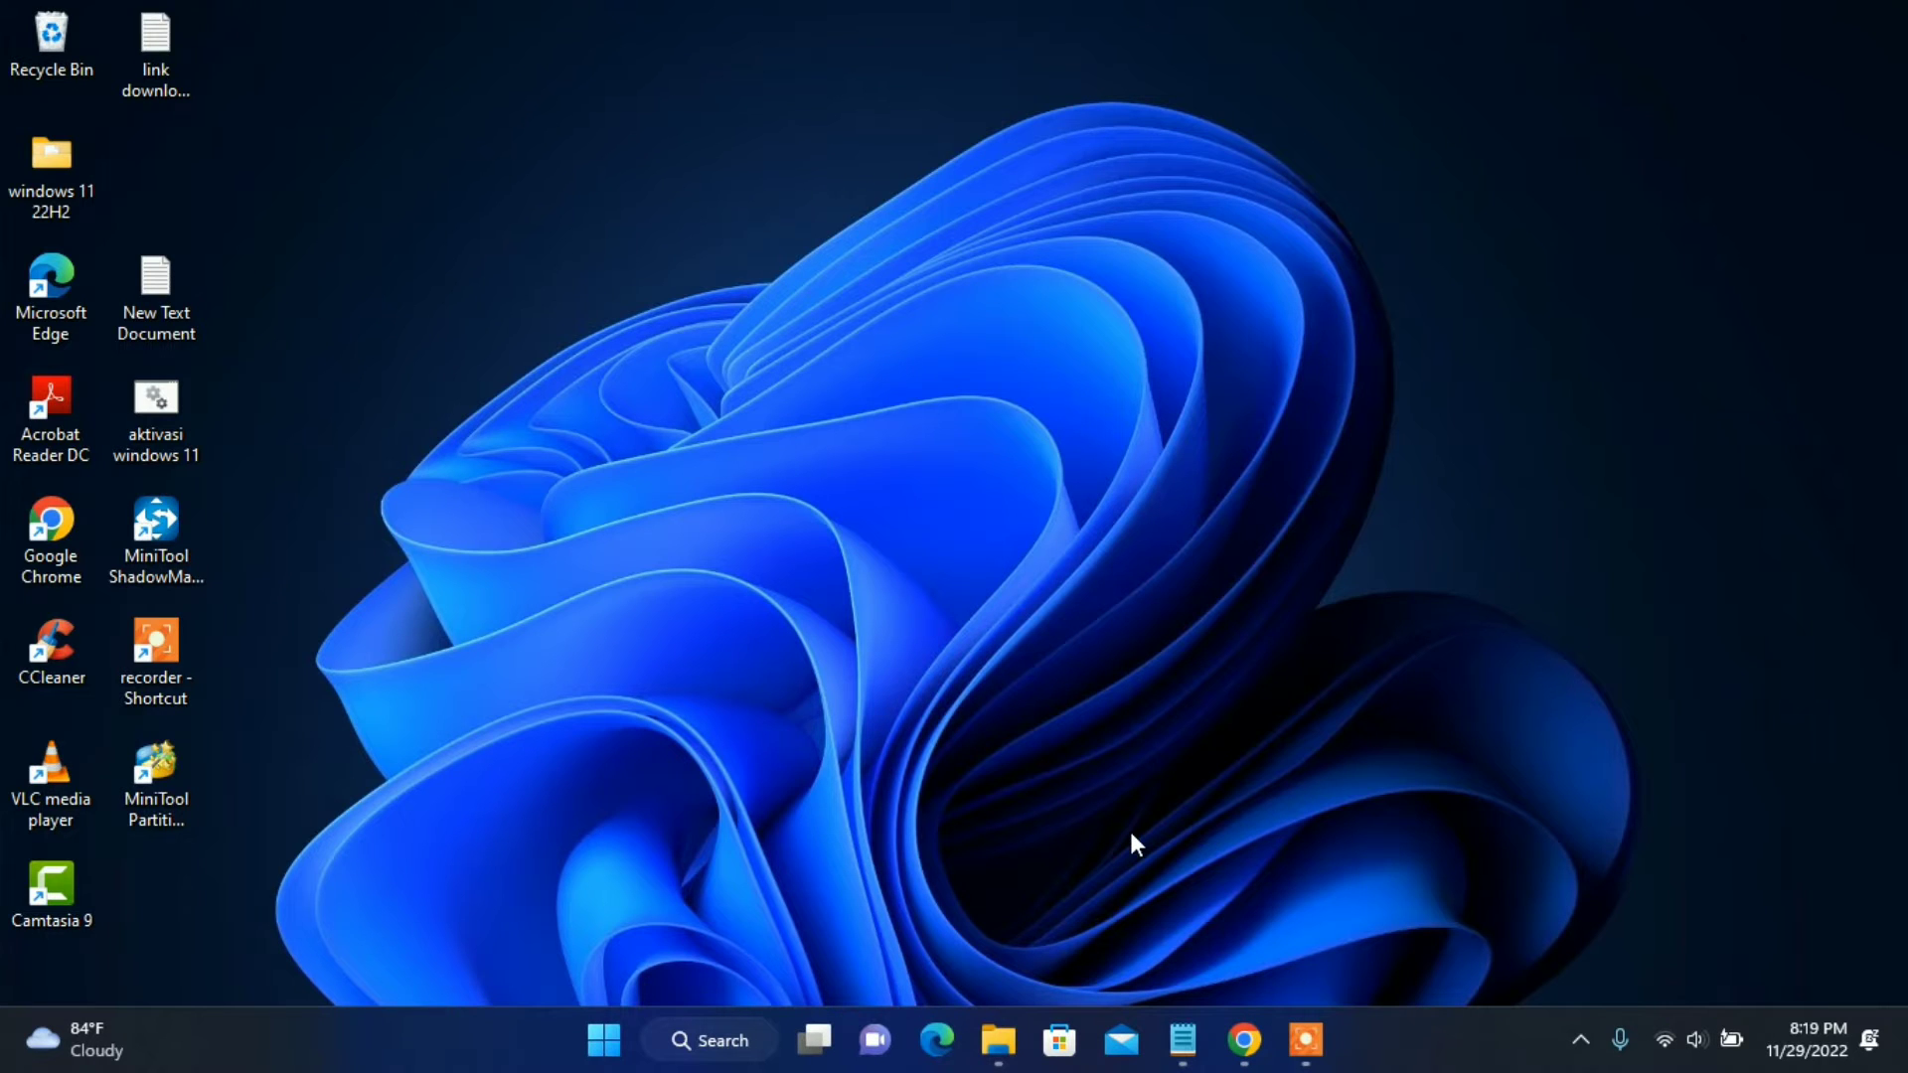
click(1001, 1041)
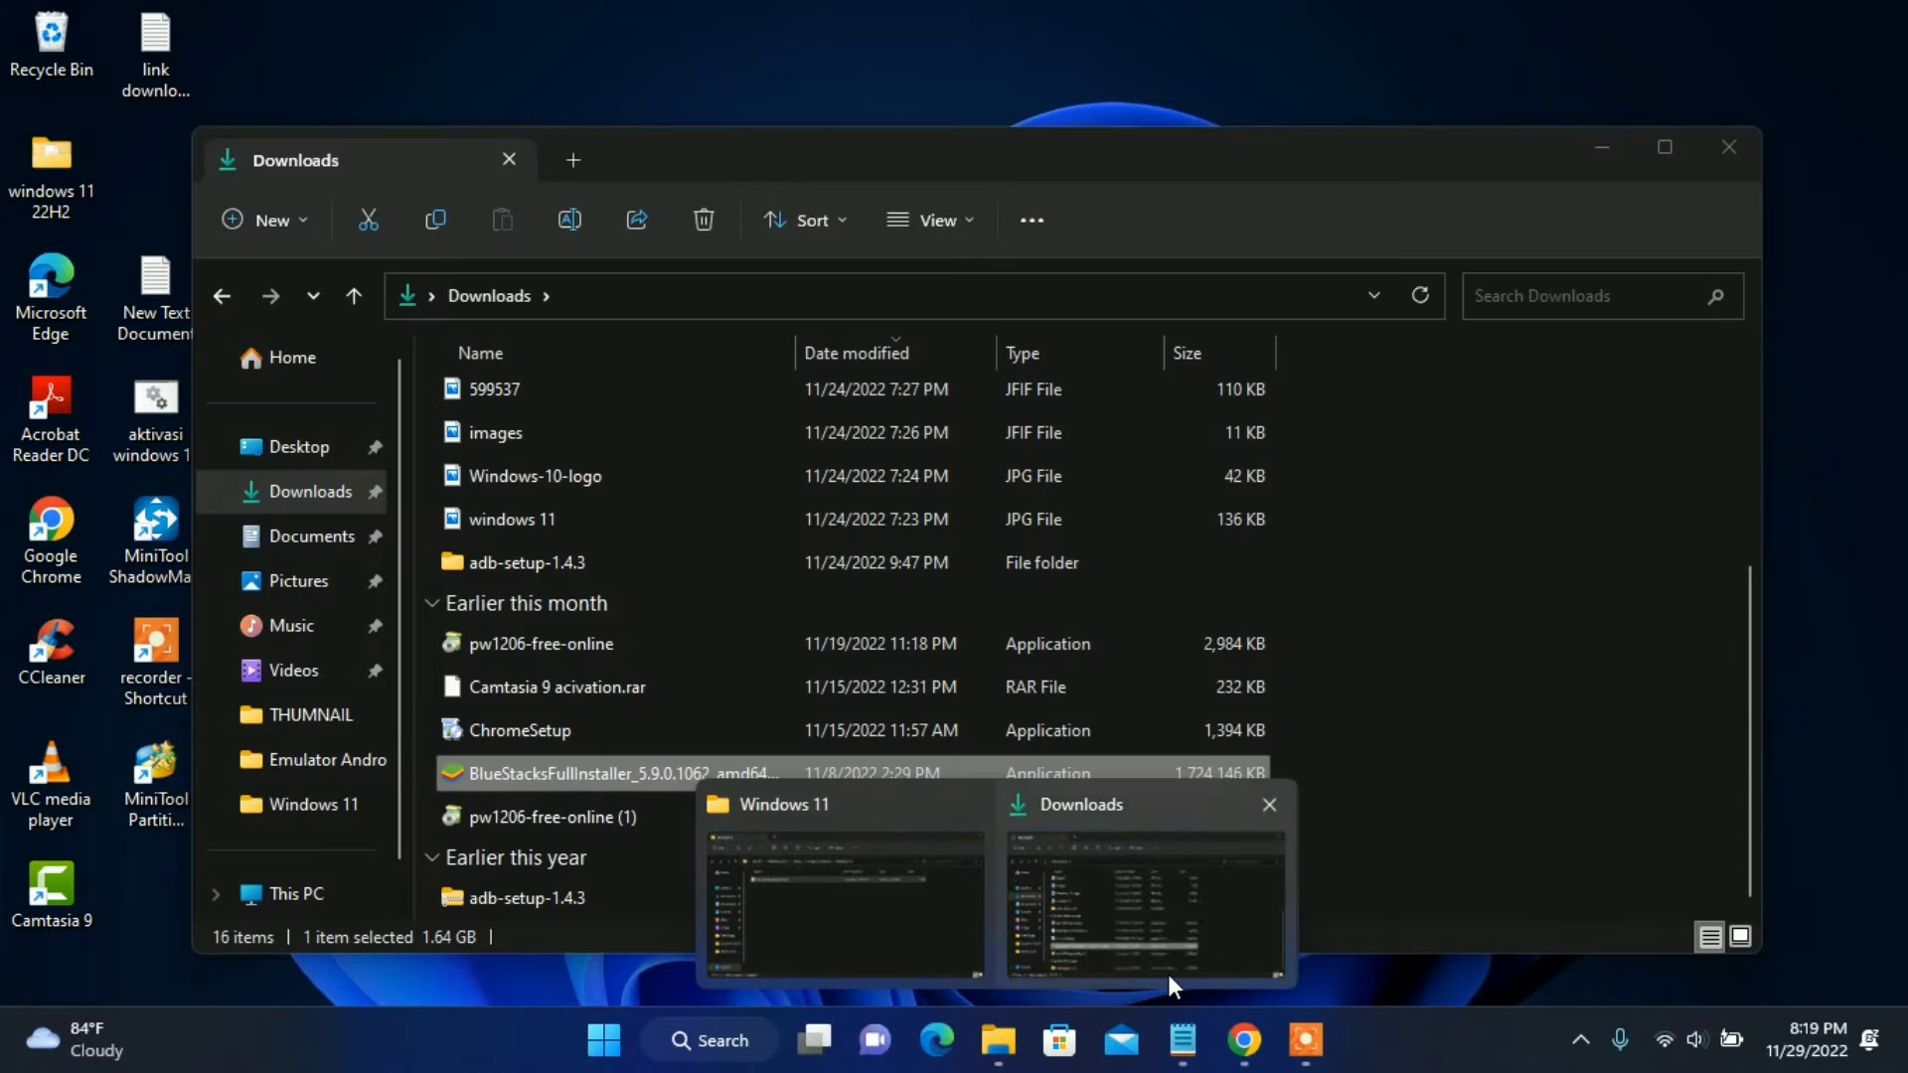
click(1167, 974)
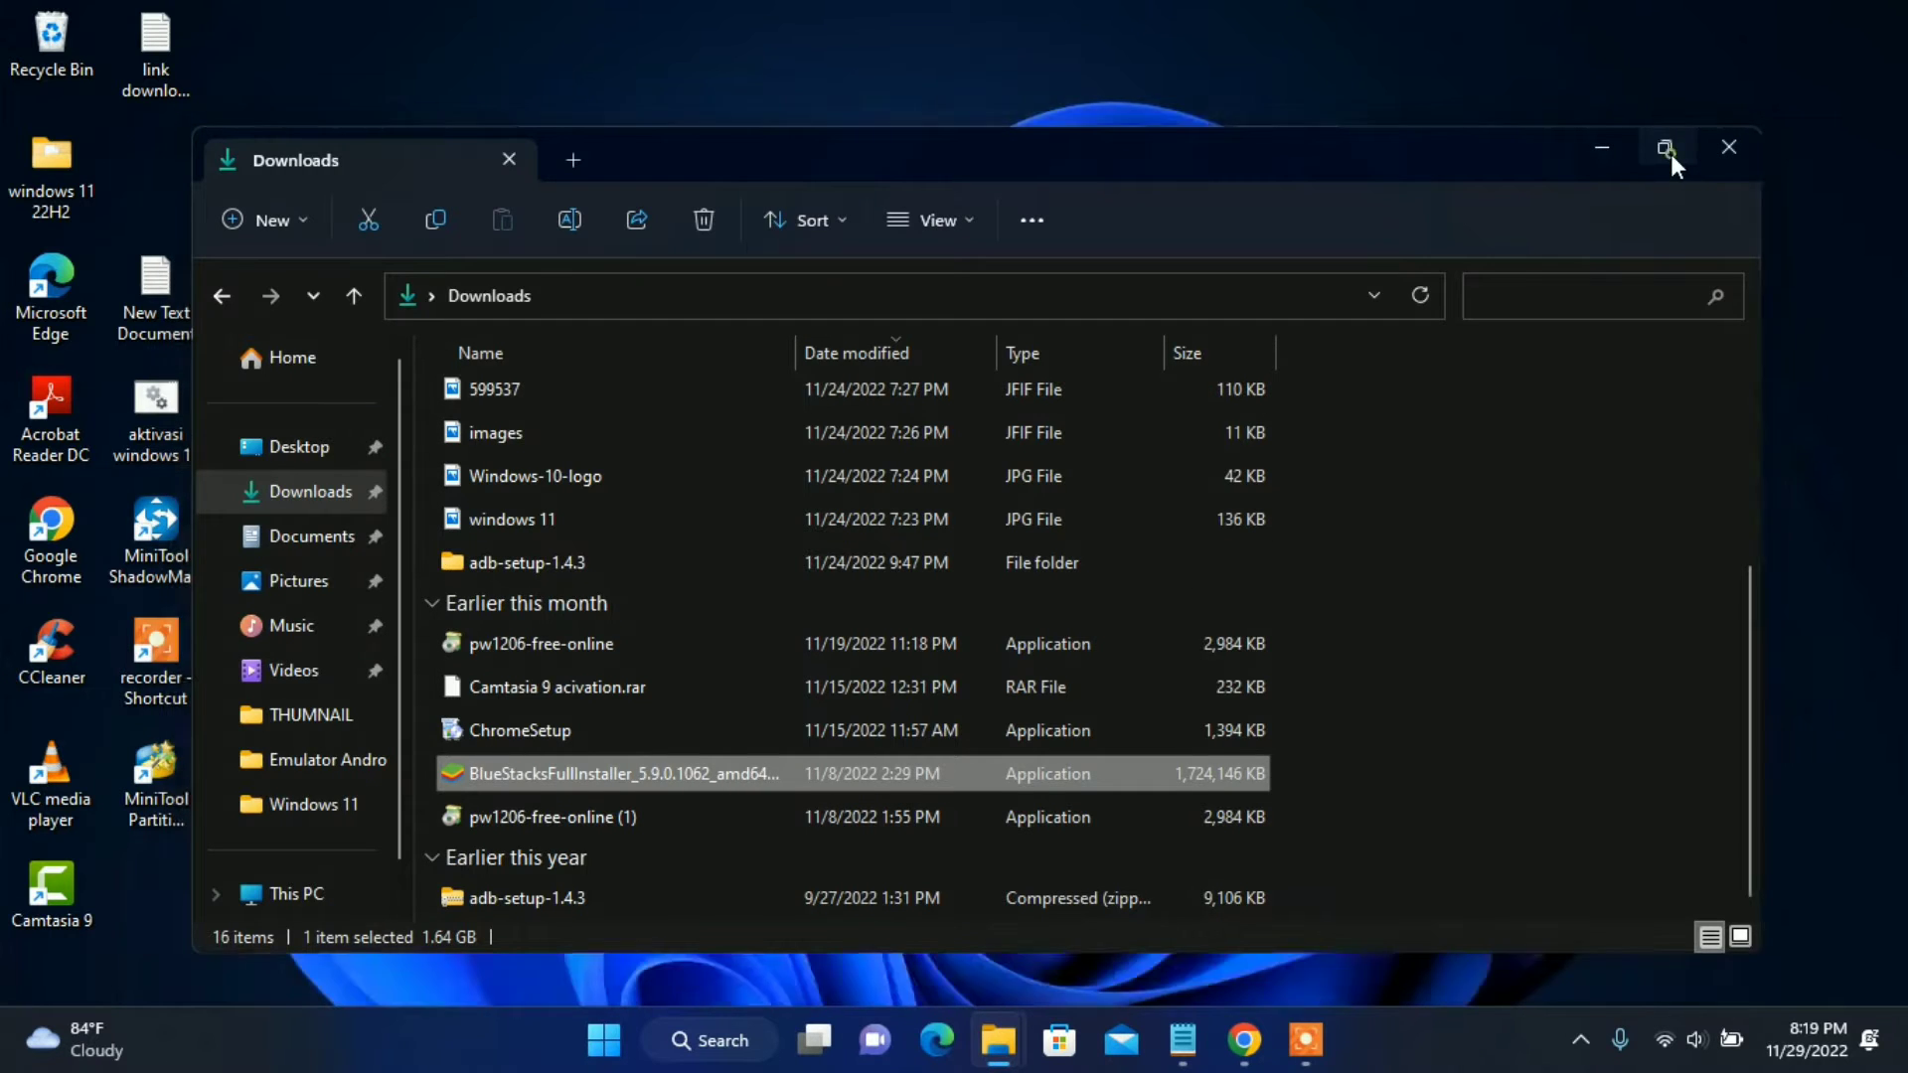
click(1667, 149)
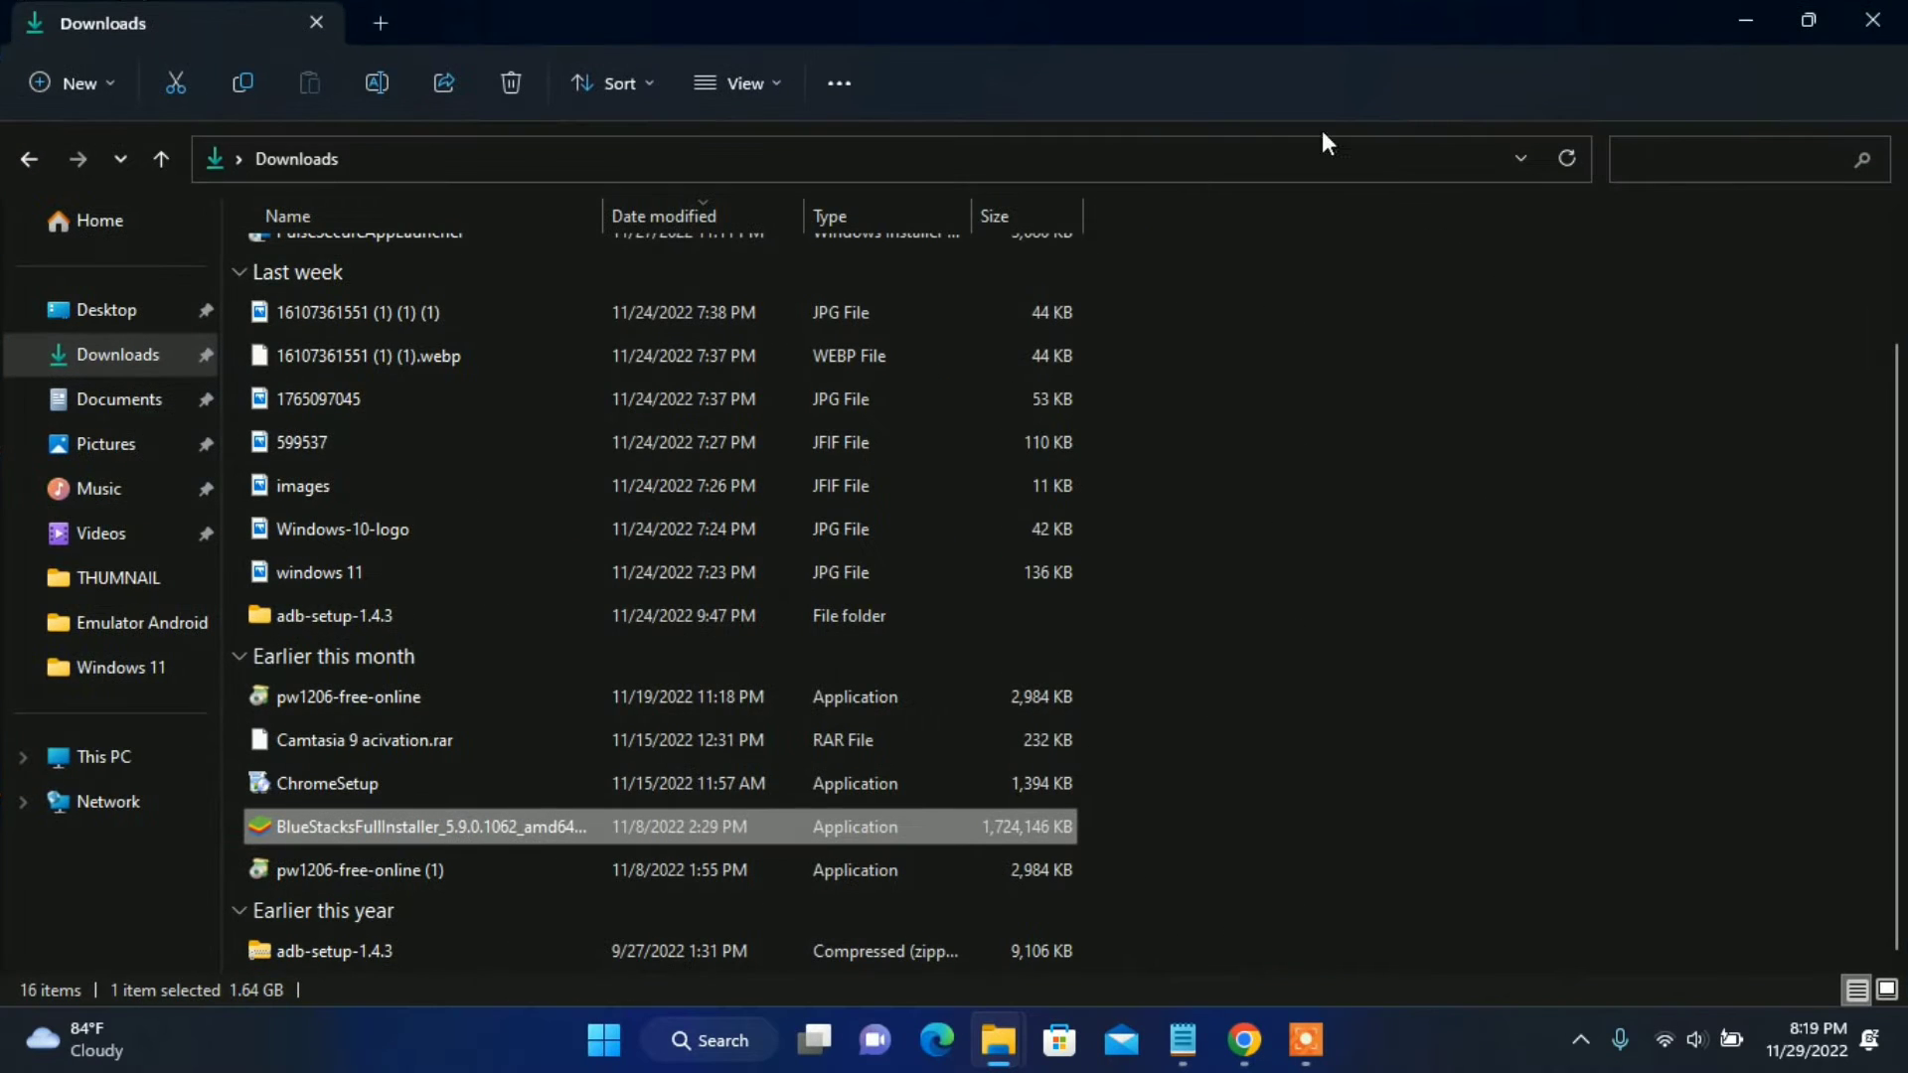
double_click(495, 826)
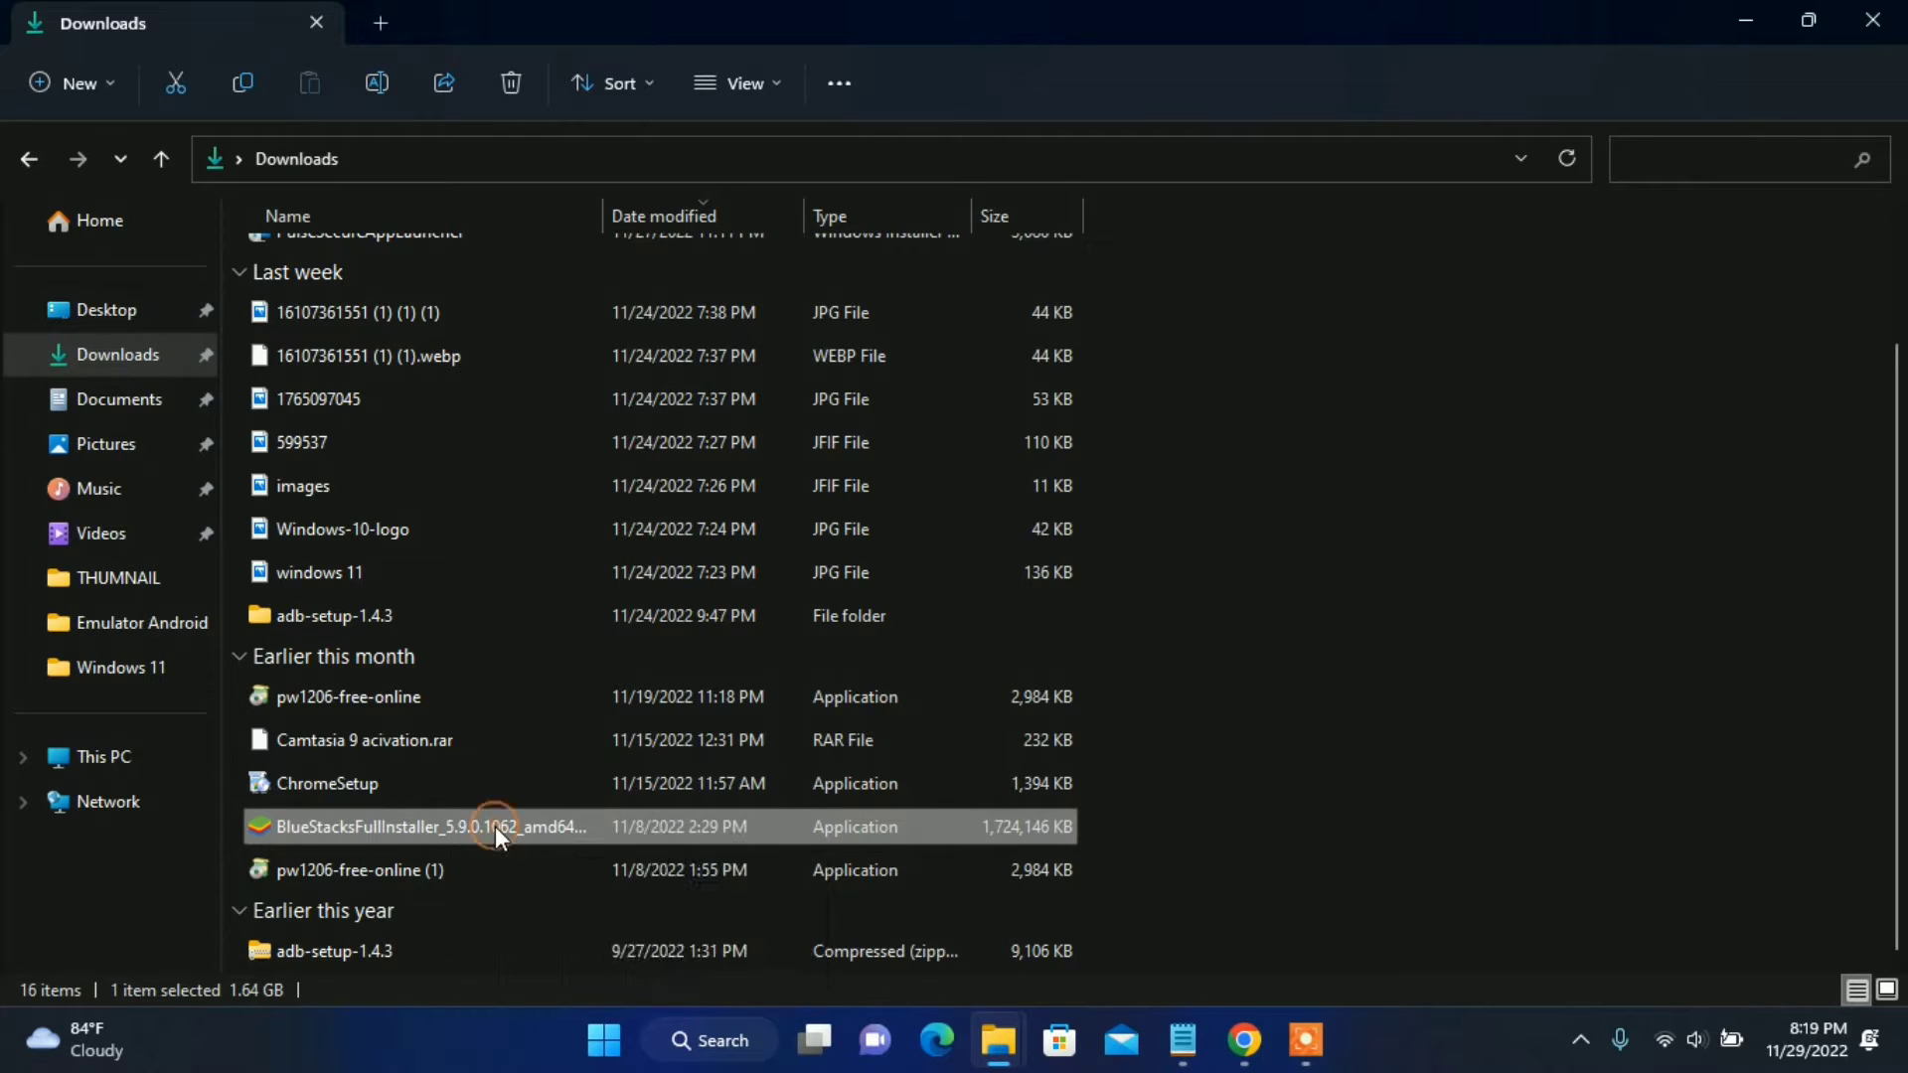
right_click(495, 826)
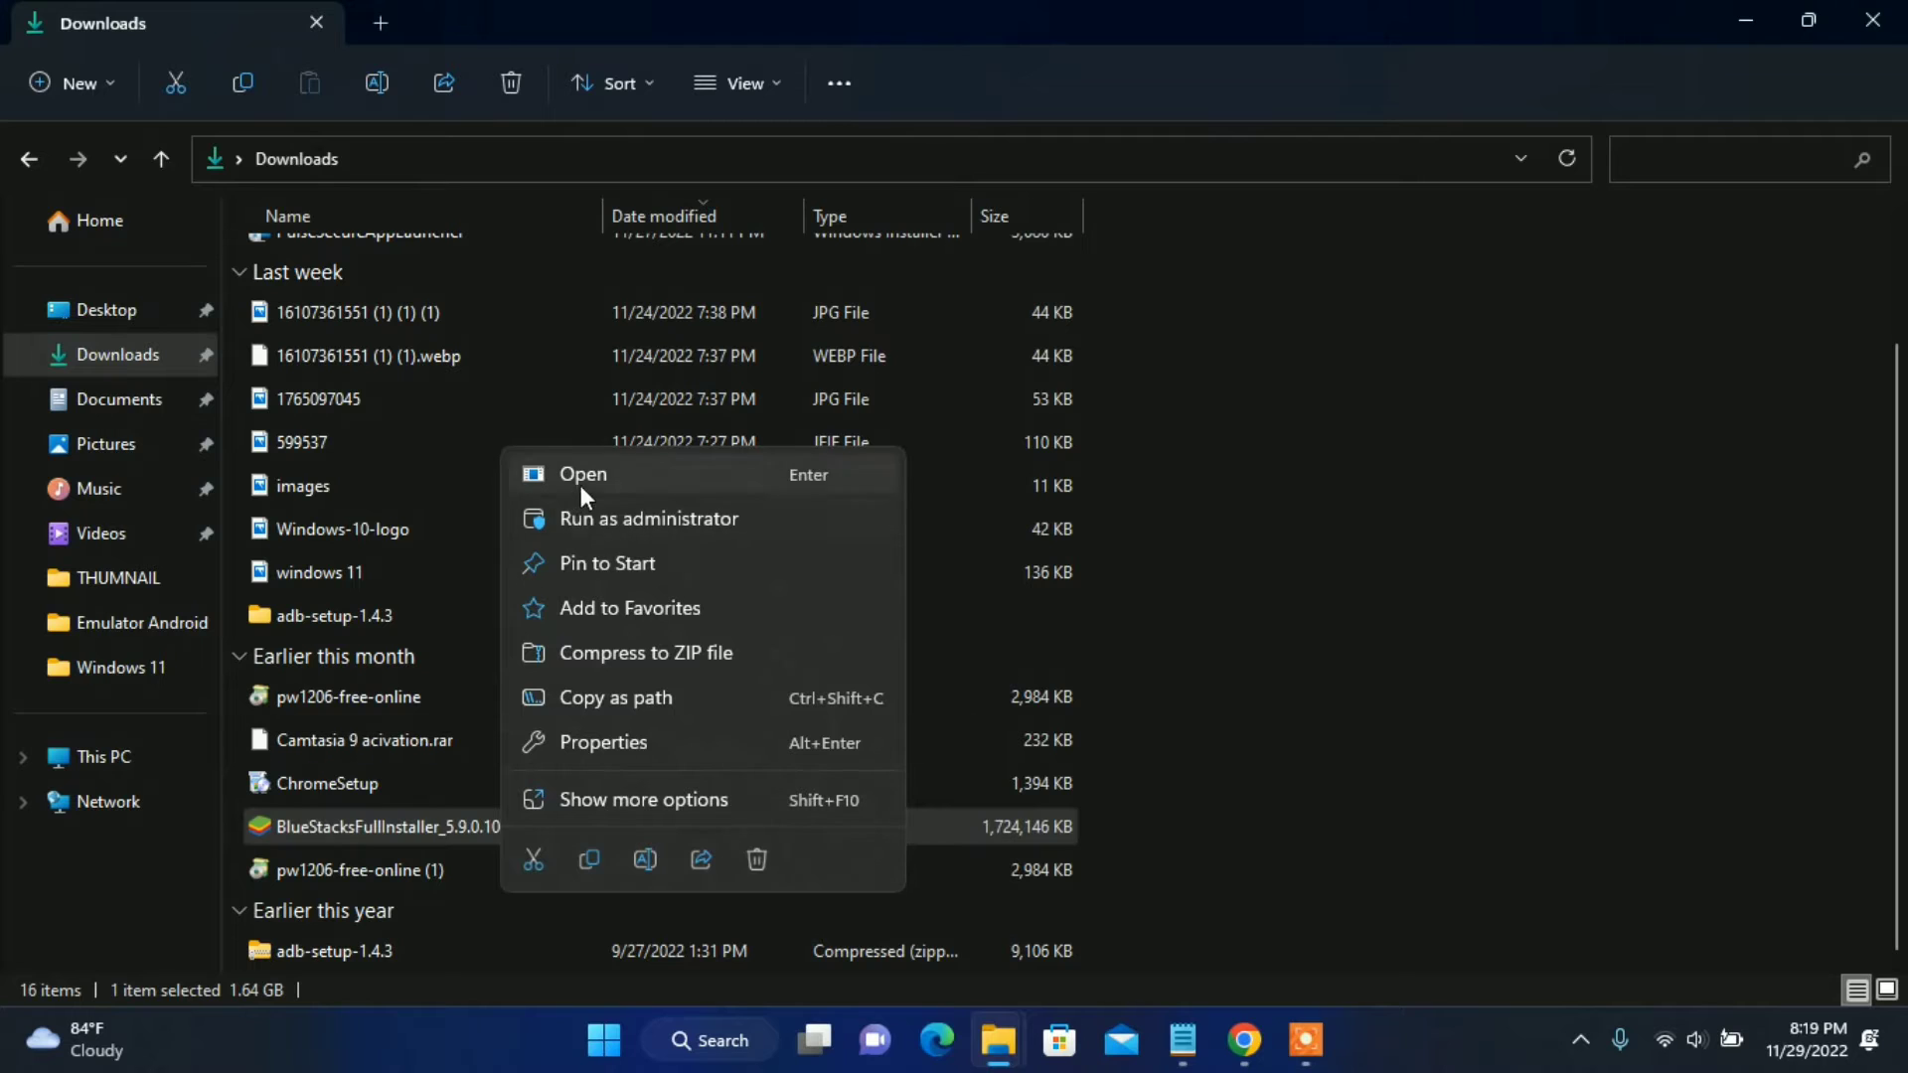
click(623, 517)
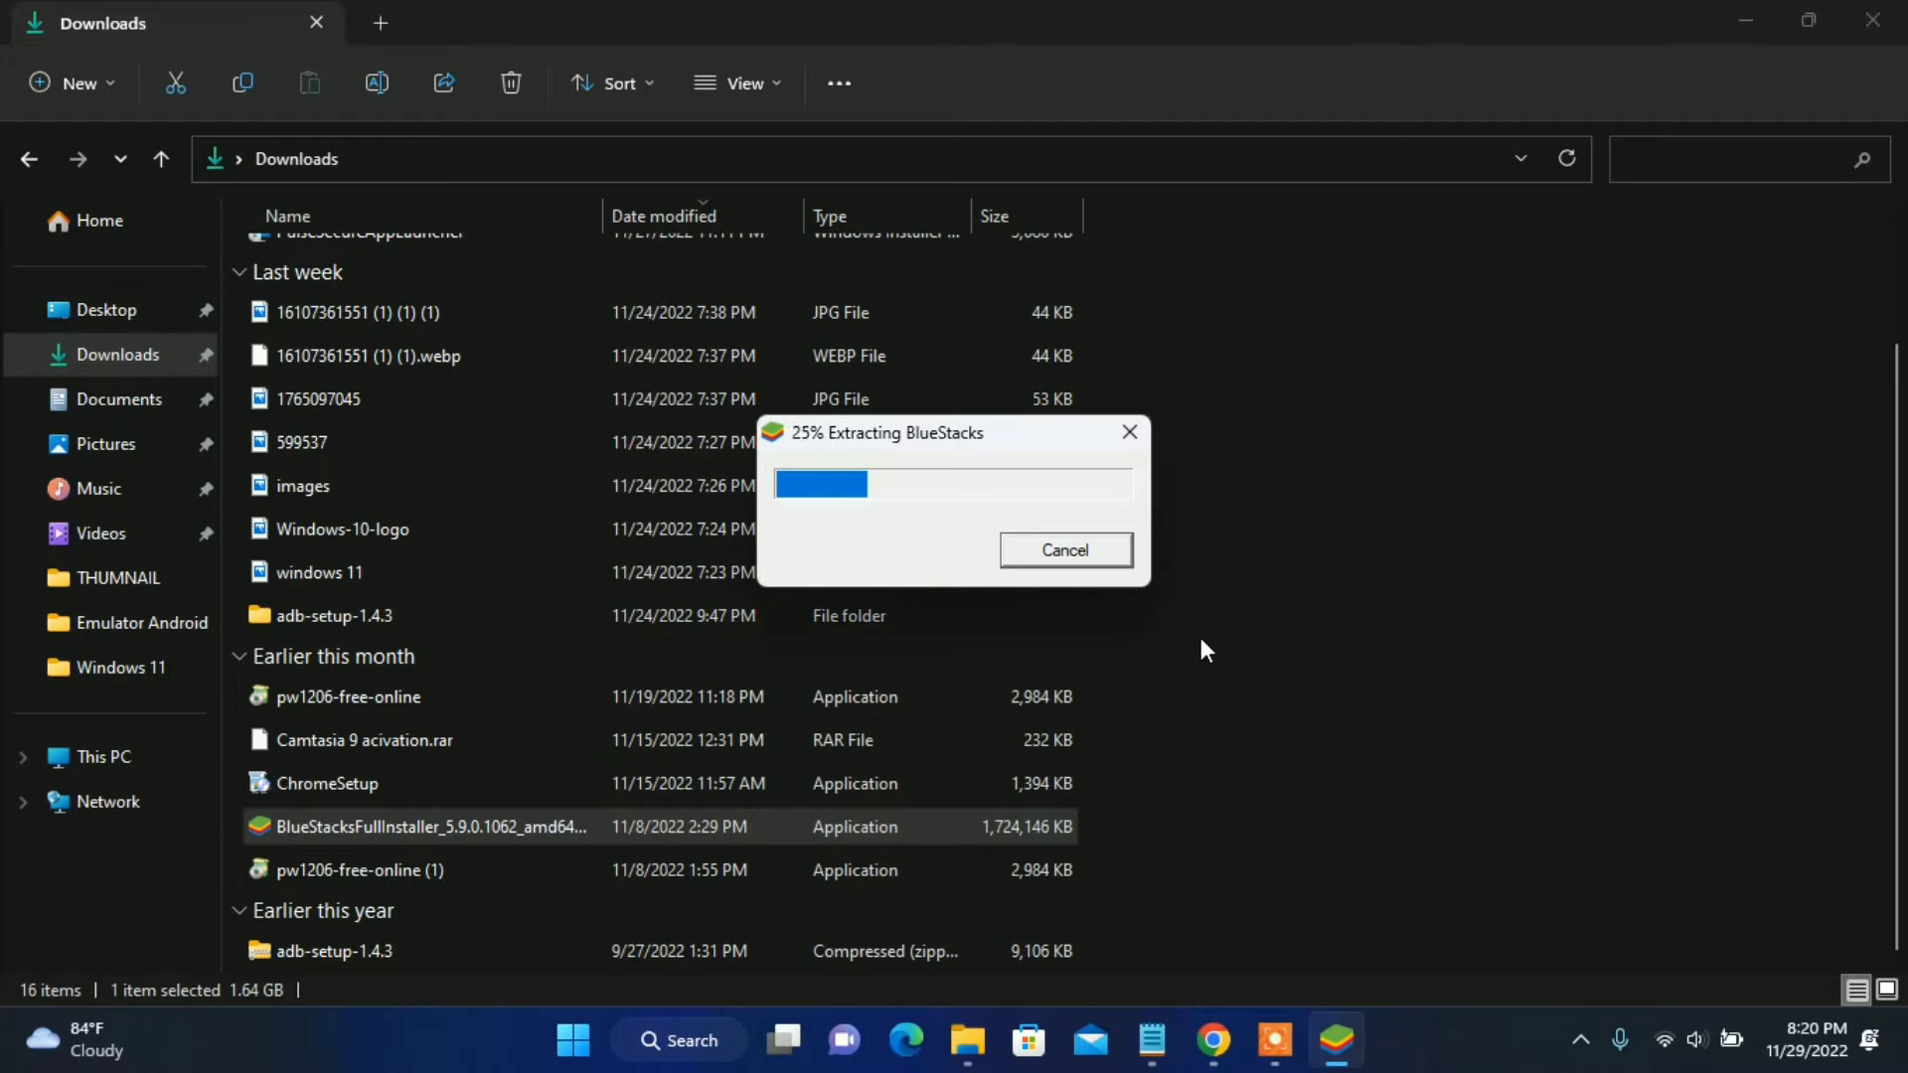
Step: Minimize the Downloads window, install BlueStacks 5 with the default options and launch it
click(1742, 22)
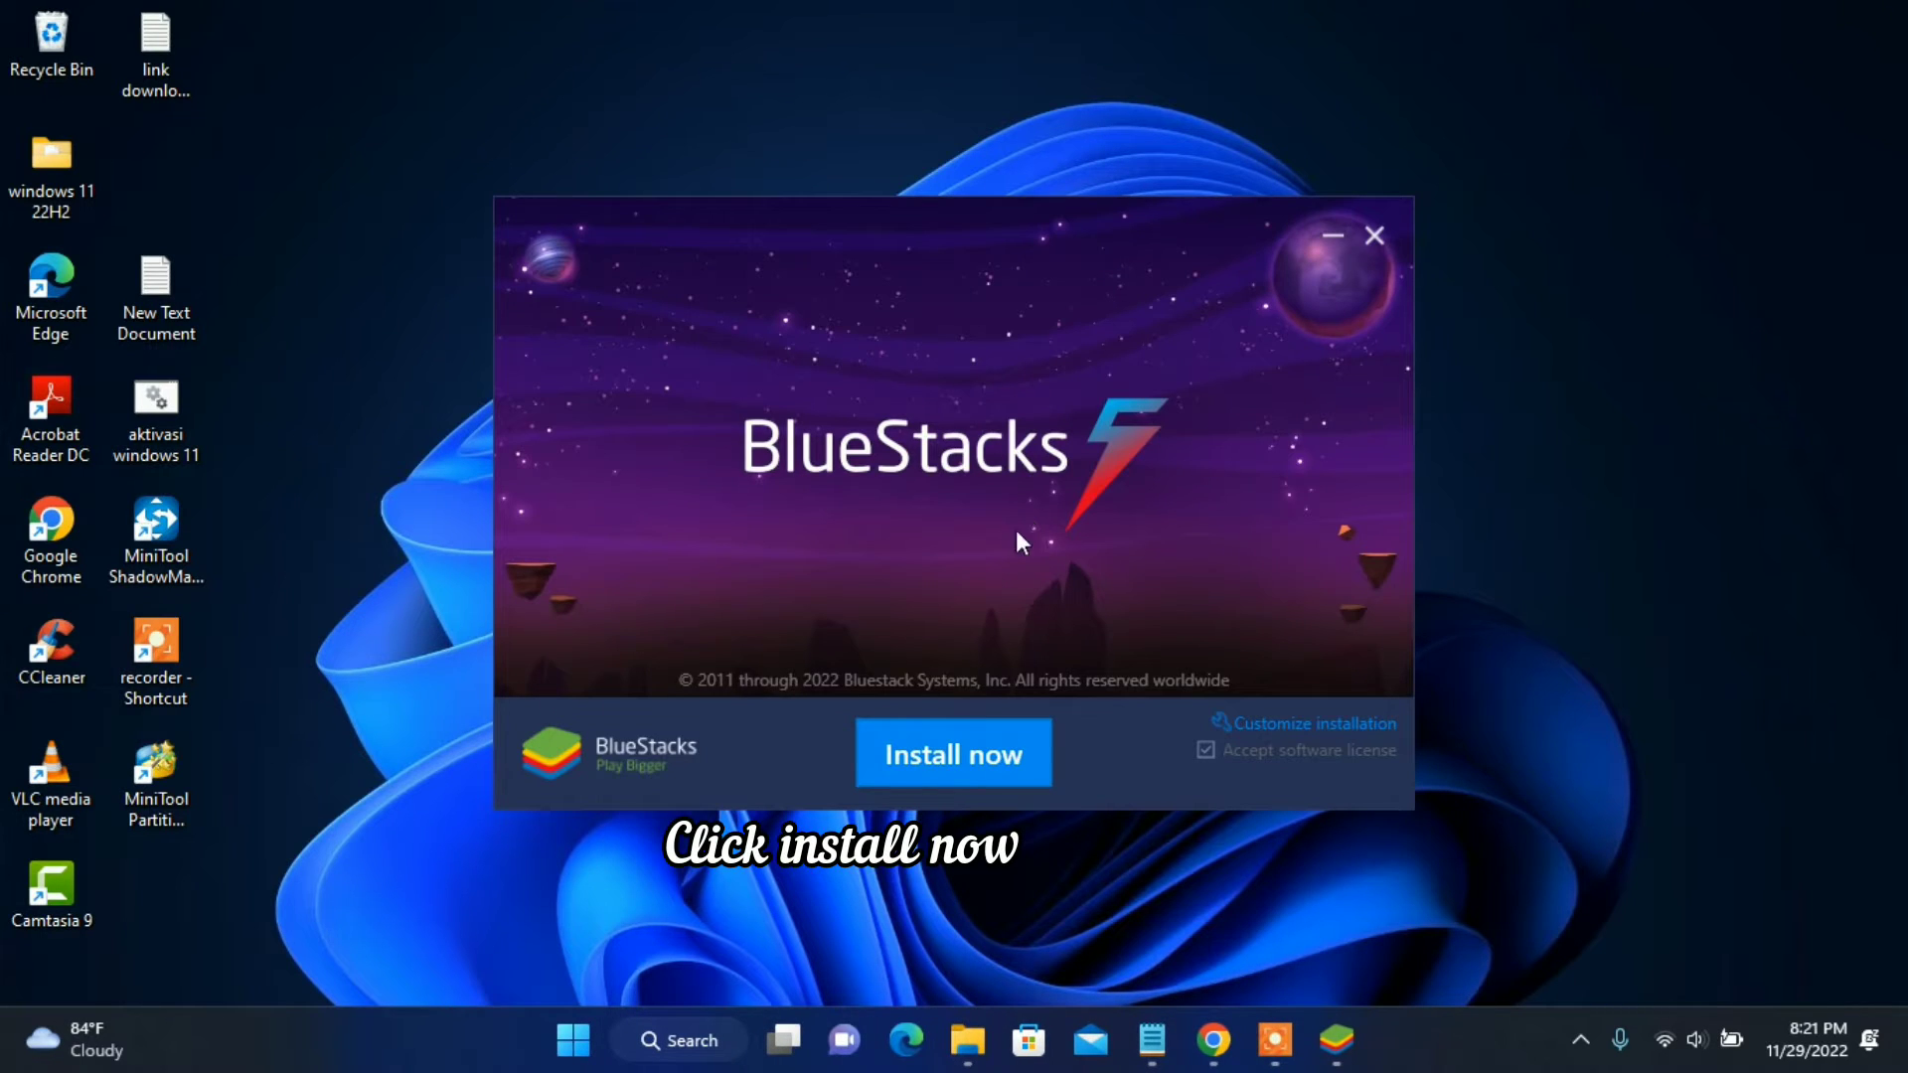
click(957, 765)
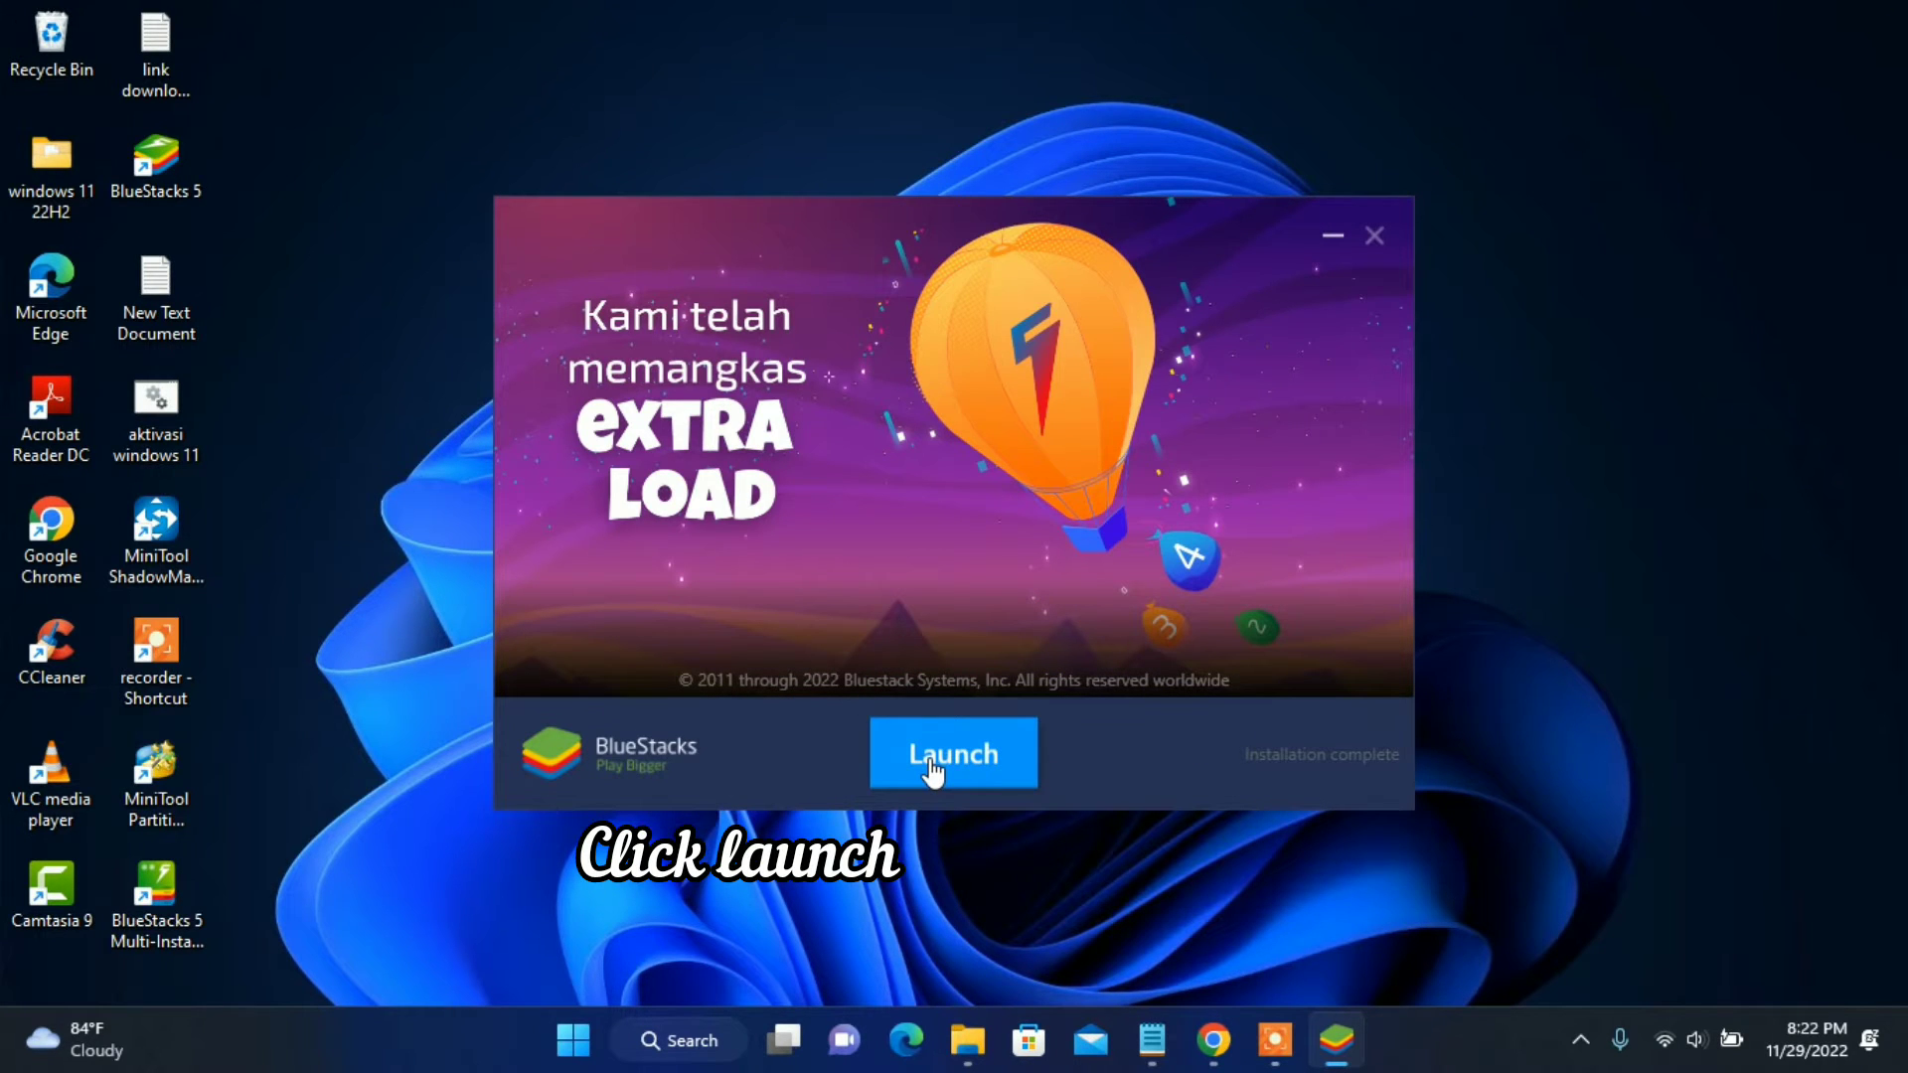
click(931, 766)
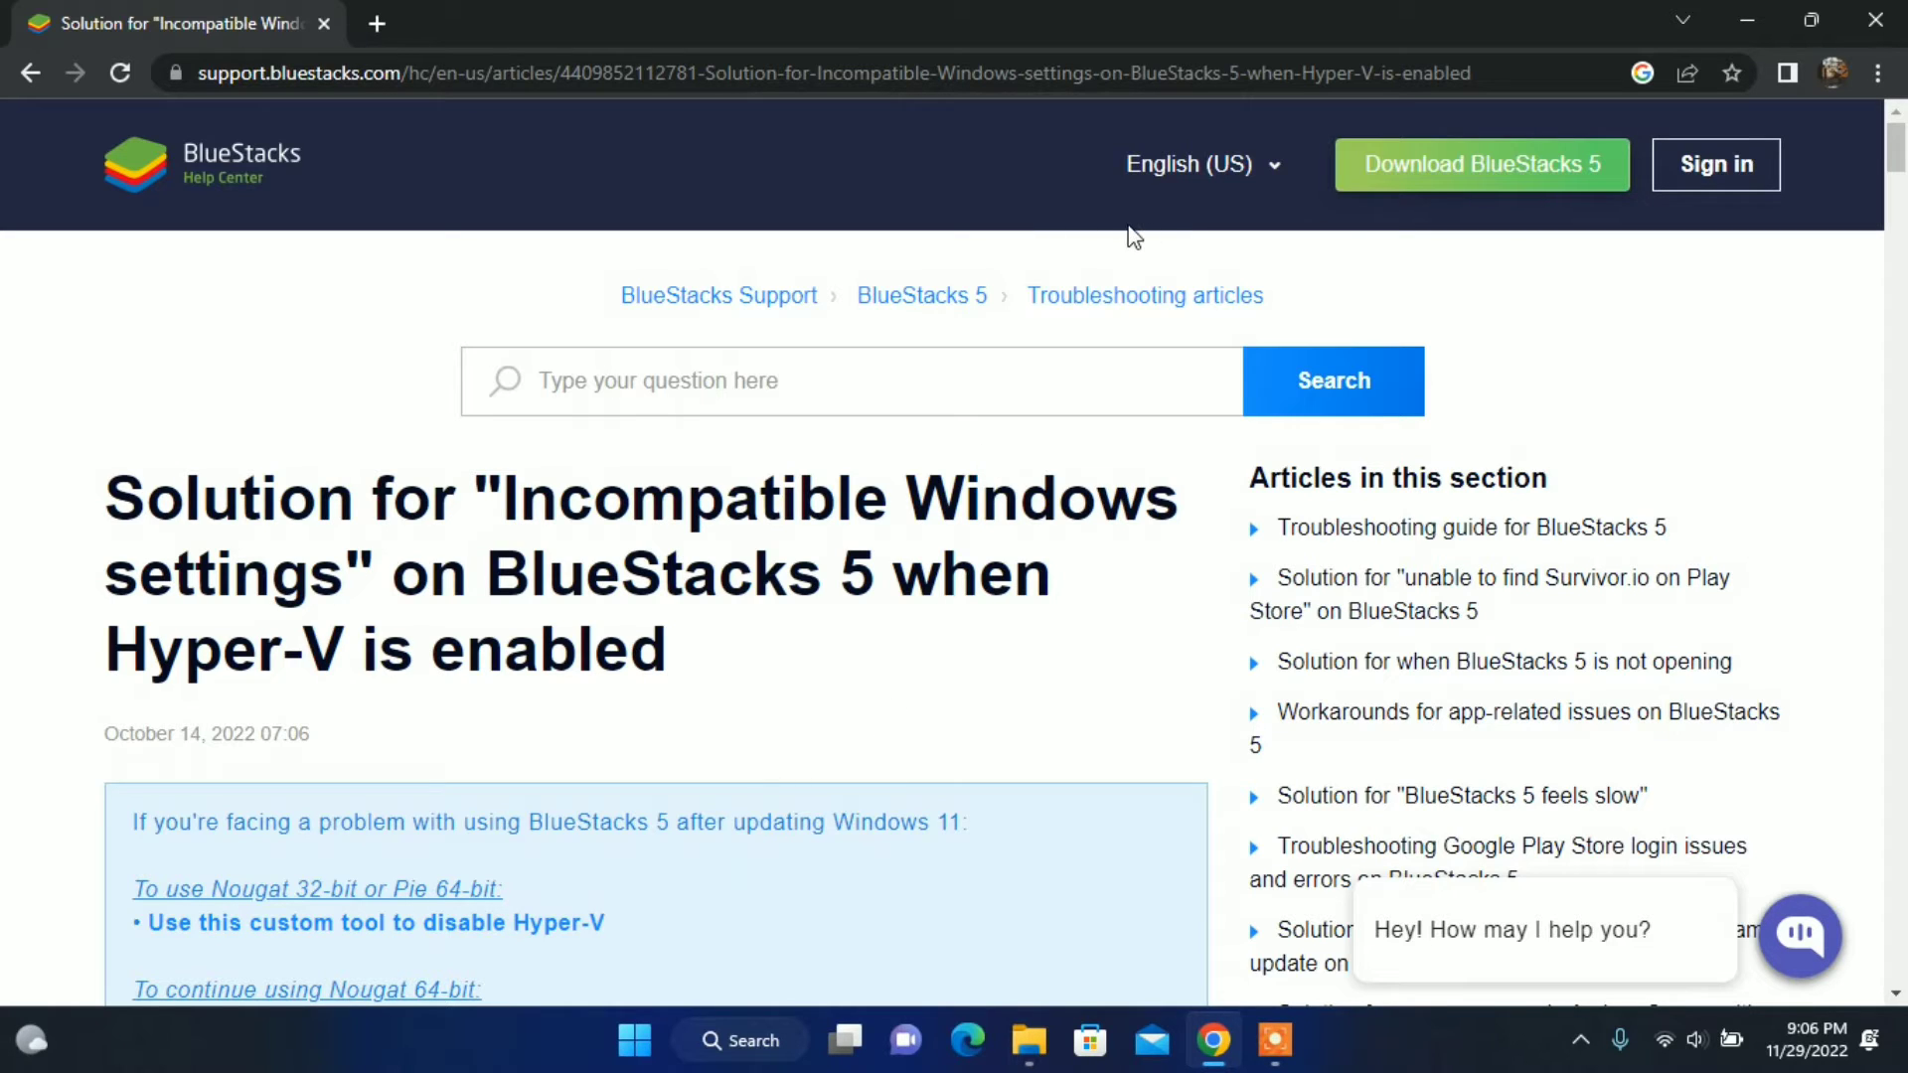
Step: Switch the BlueStacks help article on incompatible Windows settings with Hyper-V to Bahasa Indonesia
mouse_move(1897, 148)
mouse_down()
mouse_move(1898, 209)
mouse_move(1898, 149)
mouse_up()
click(1229, 179)
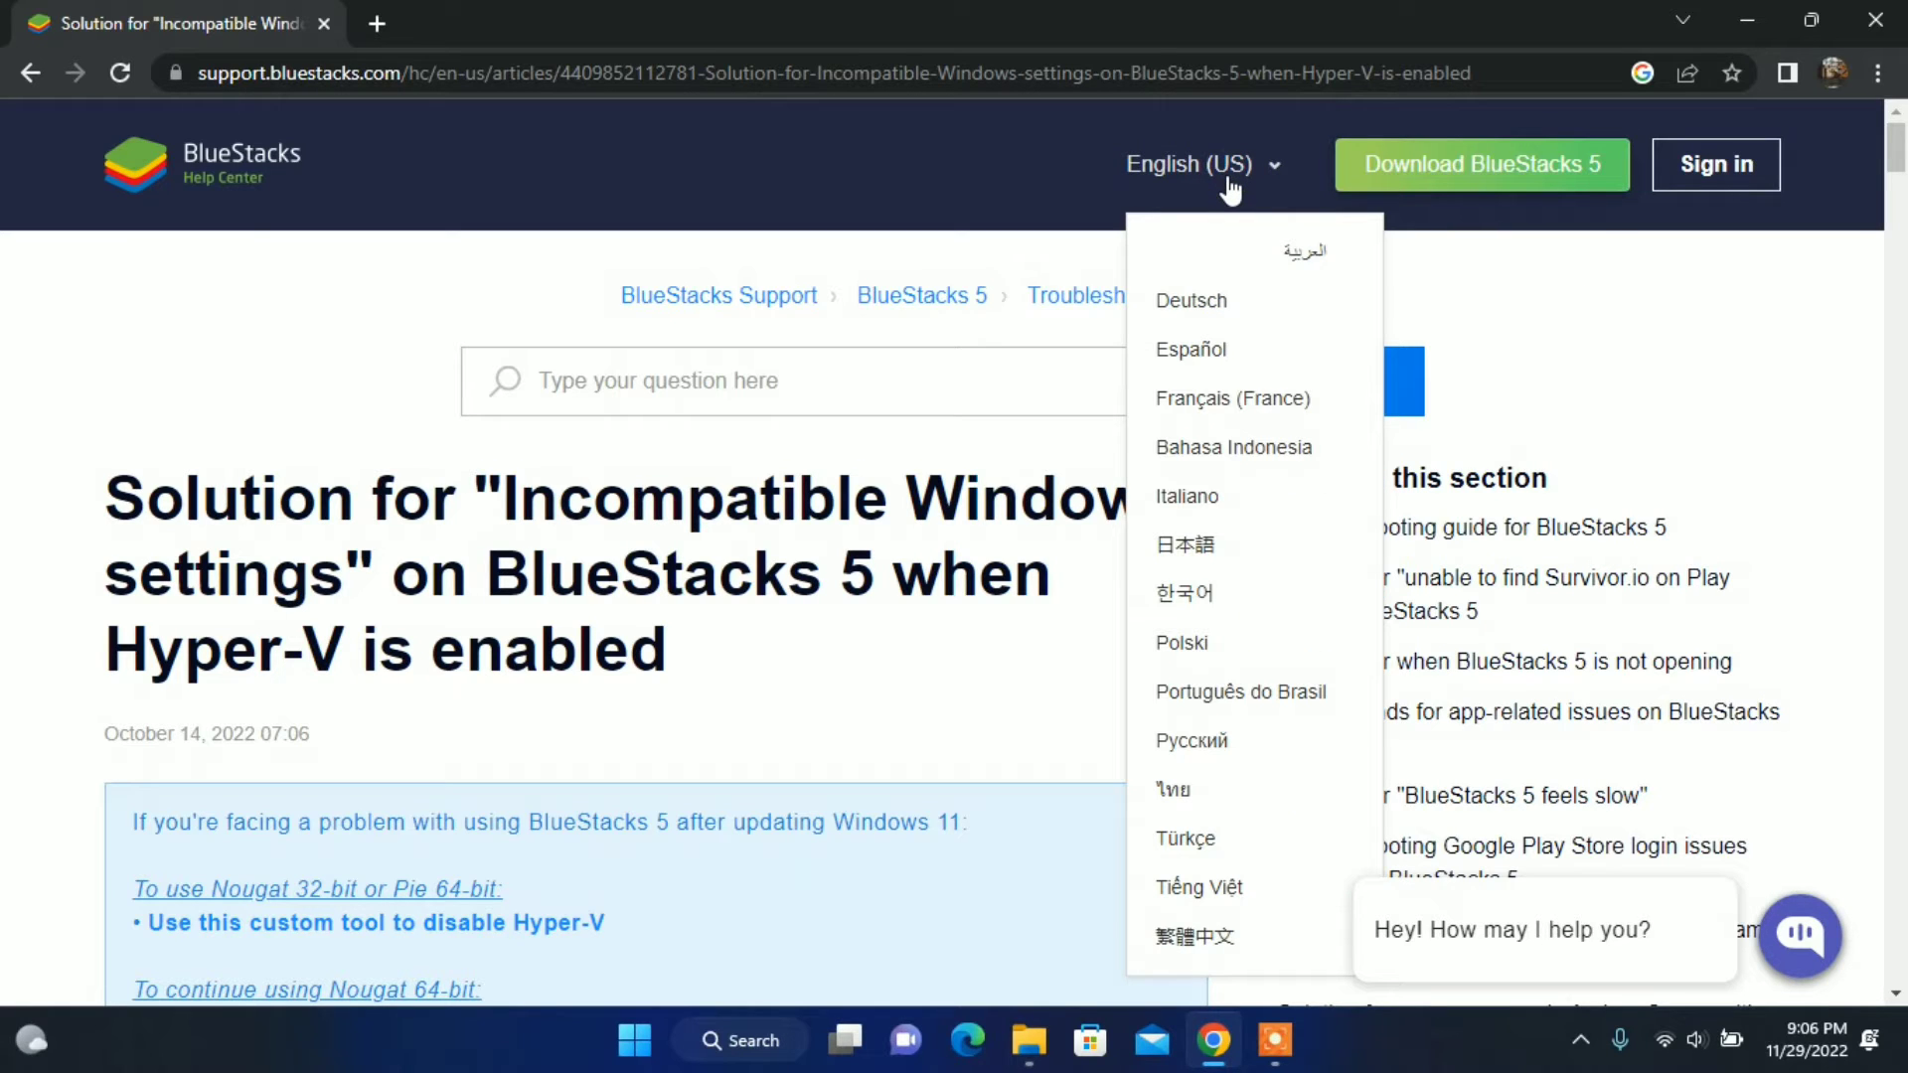
click(1259, 453)
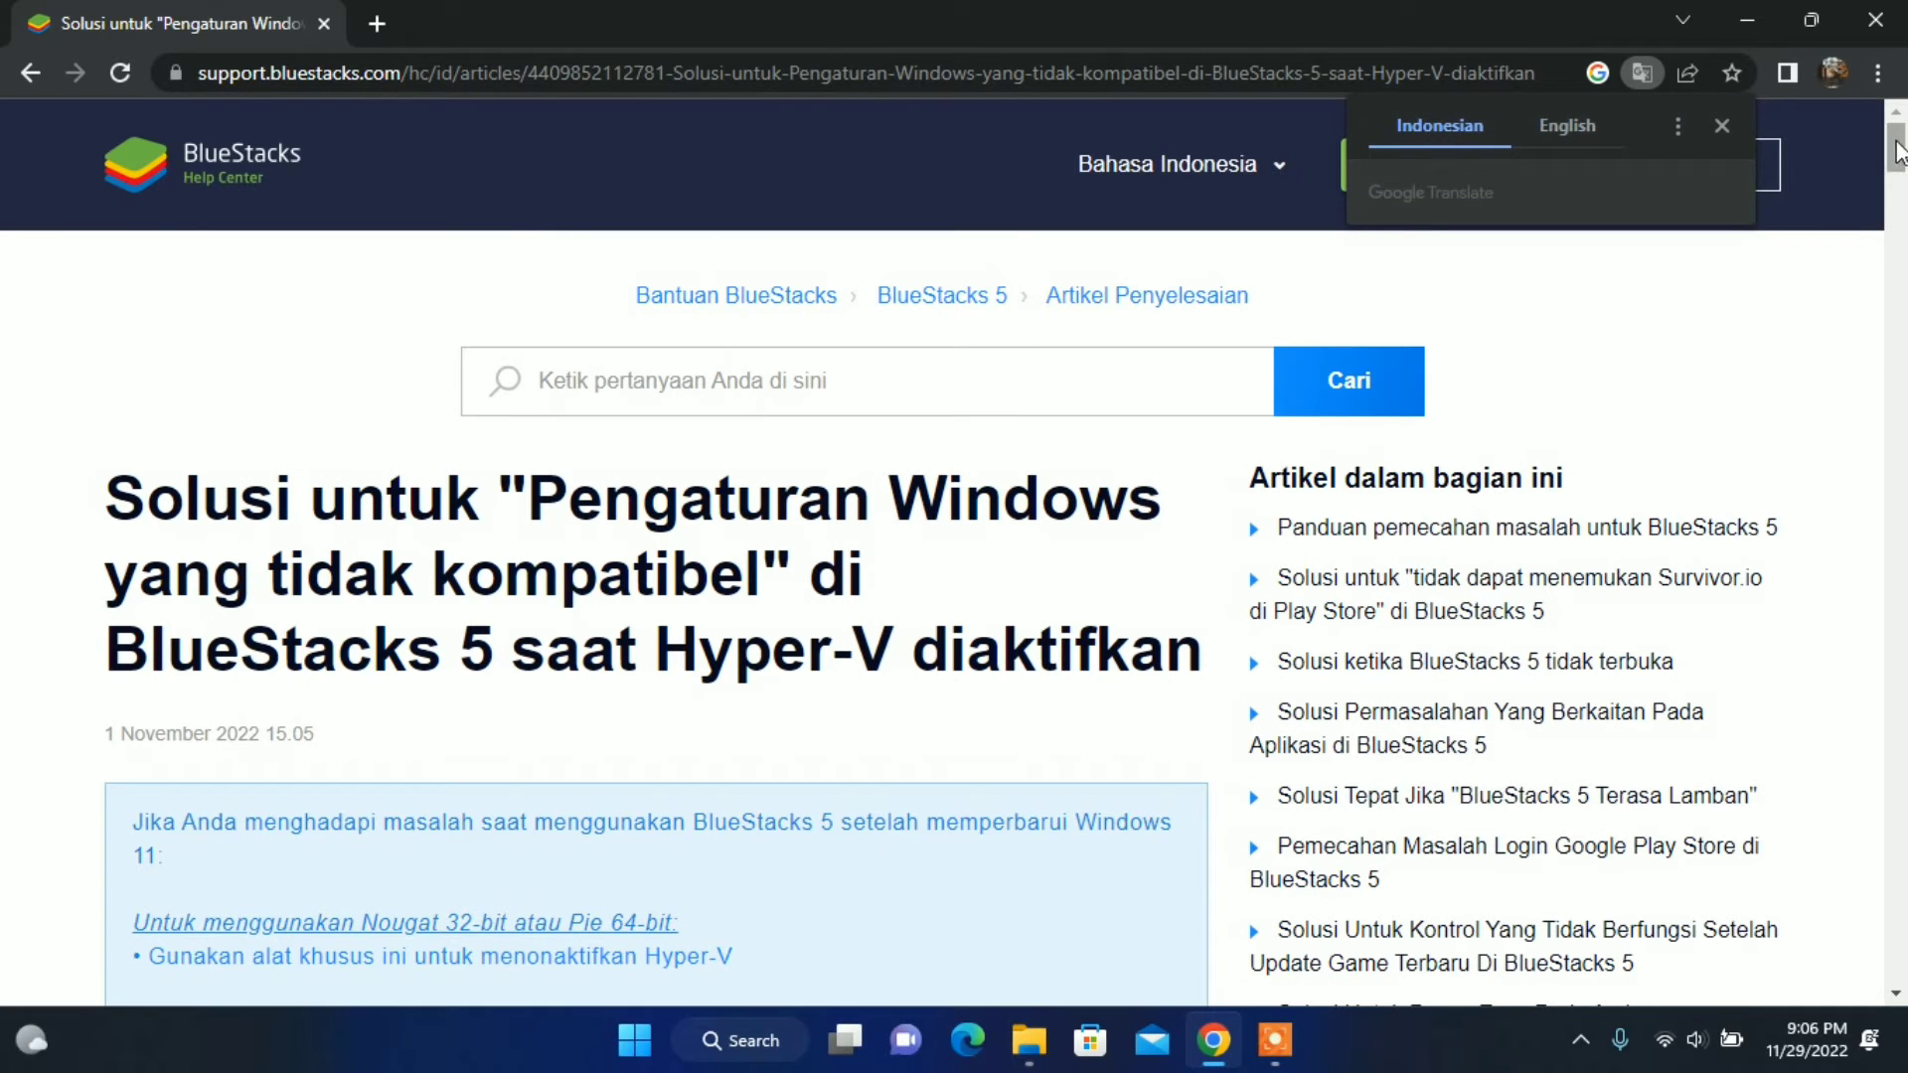
Step: Follow the article's link to the custom Hyper-V disabling tool for Nougat 32-bit or Pie 64-bit and download its .exe file
drag(1896, 140, 1898, 154)
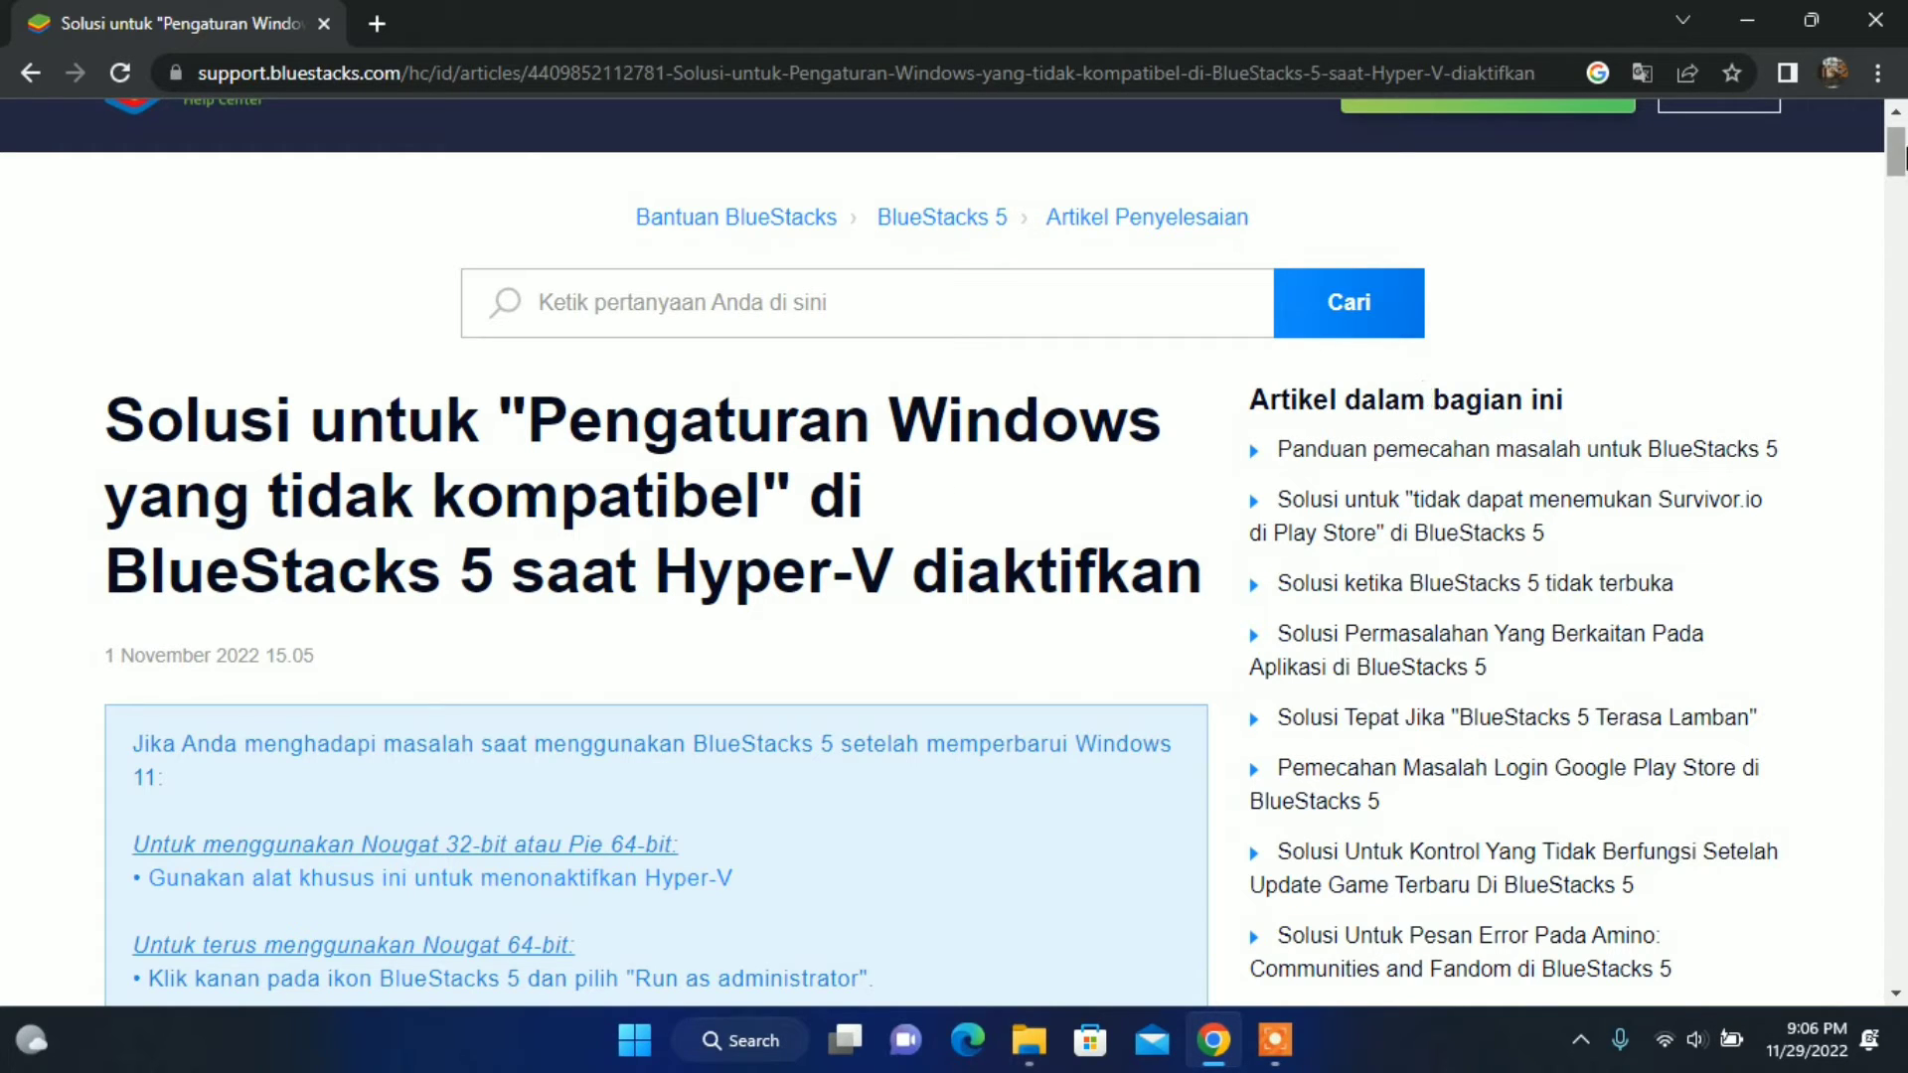
scroll(1895, 174, down, 1)
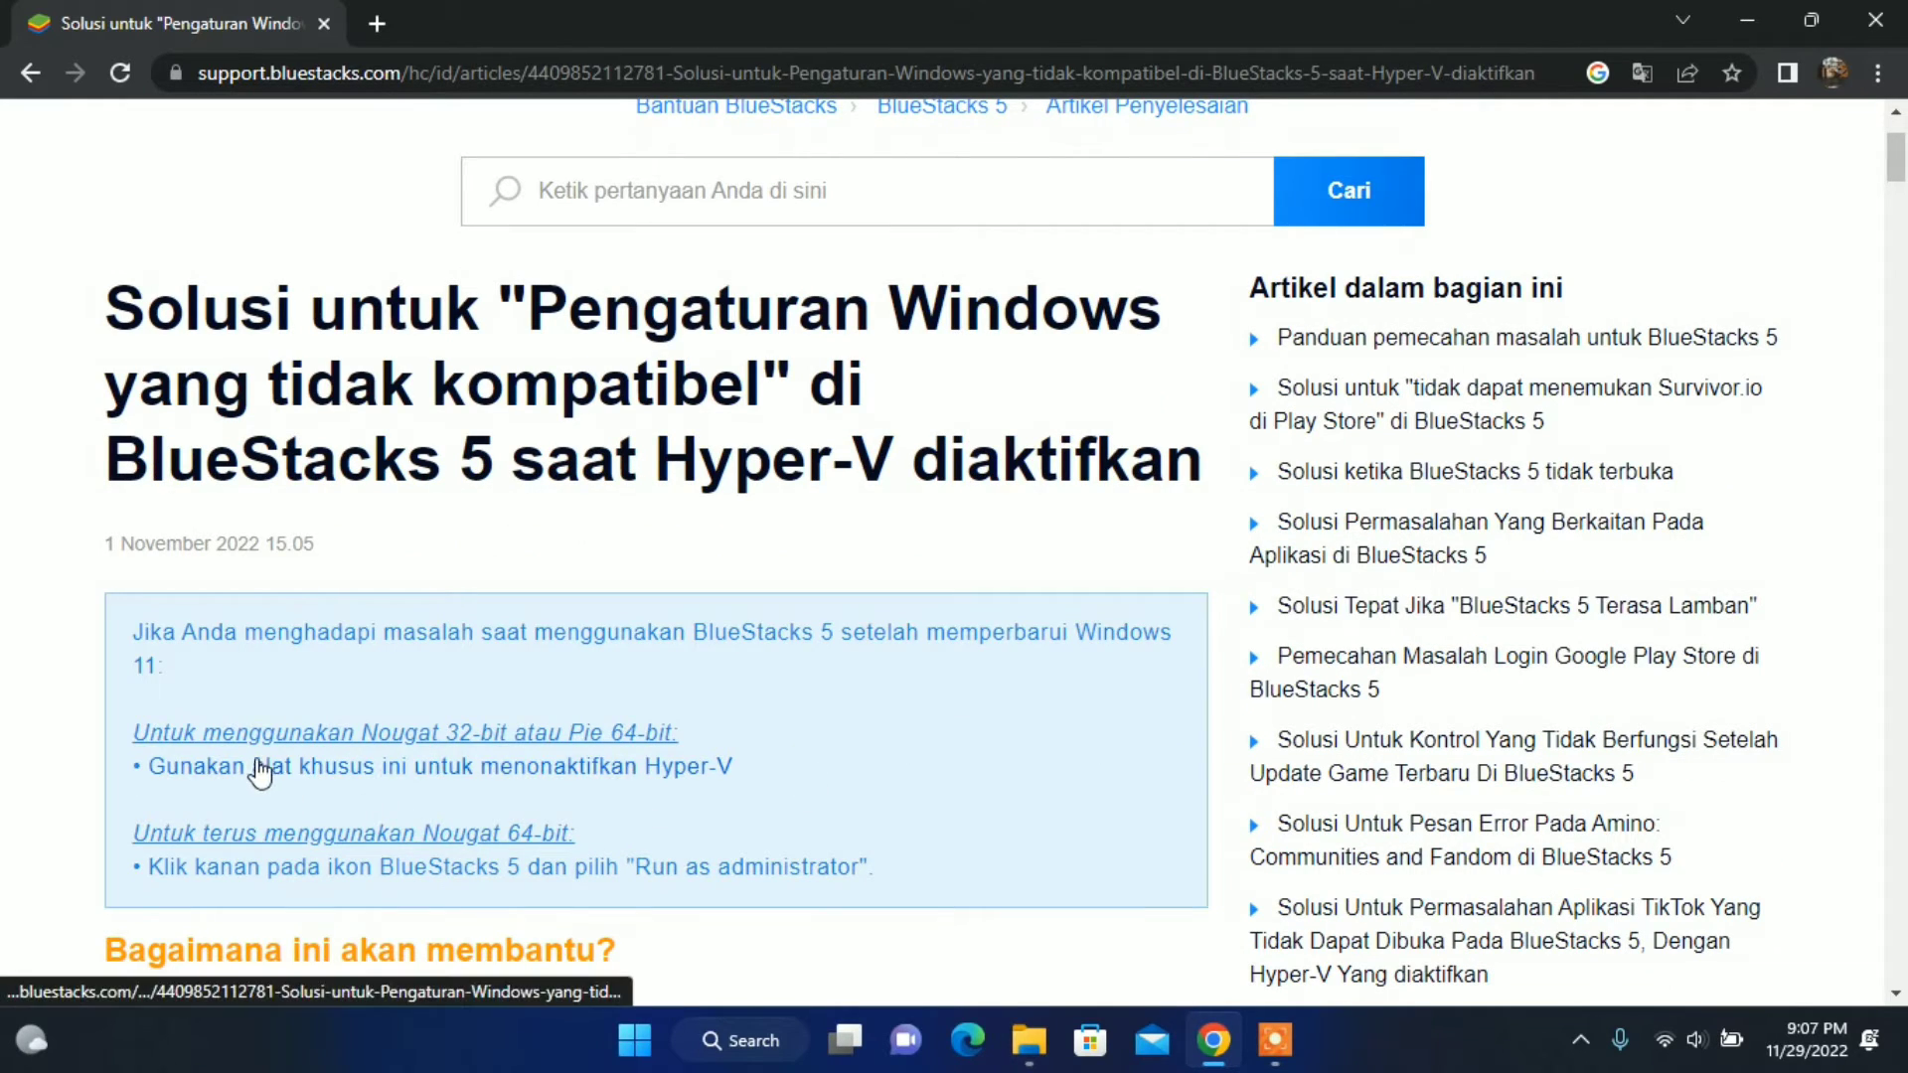
click(439, 771)
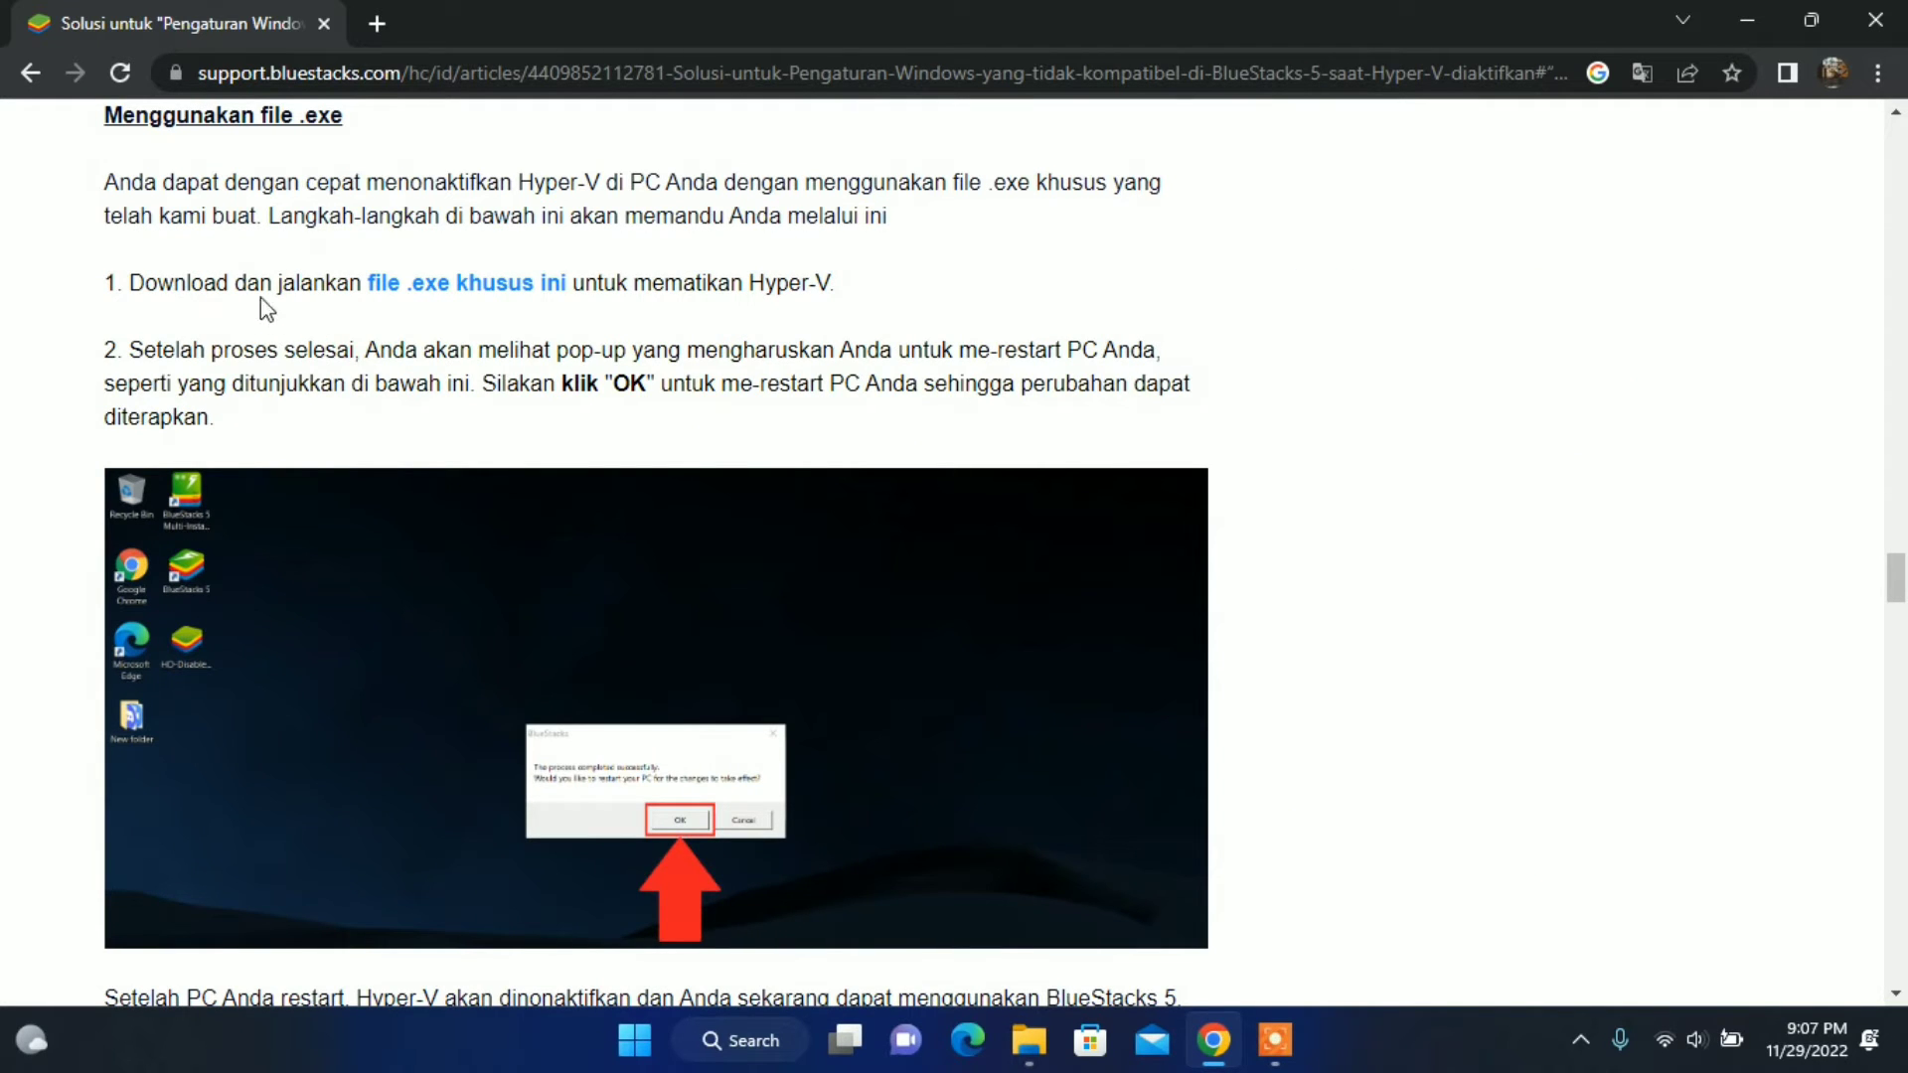
click(460, 290)
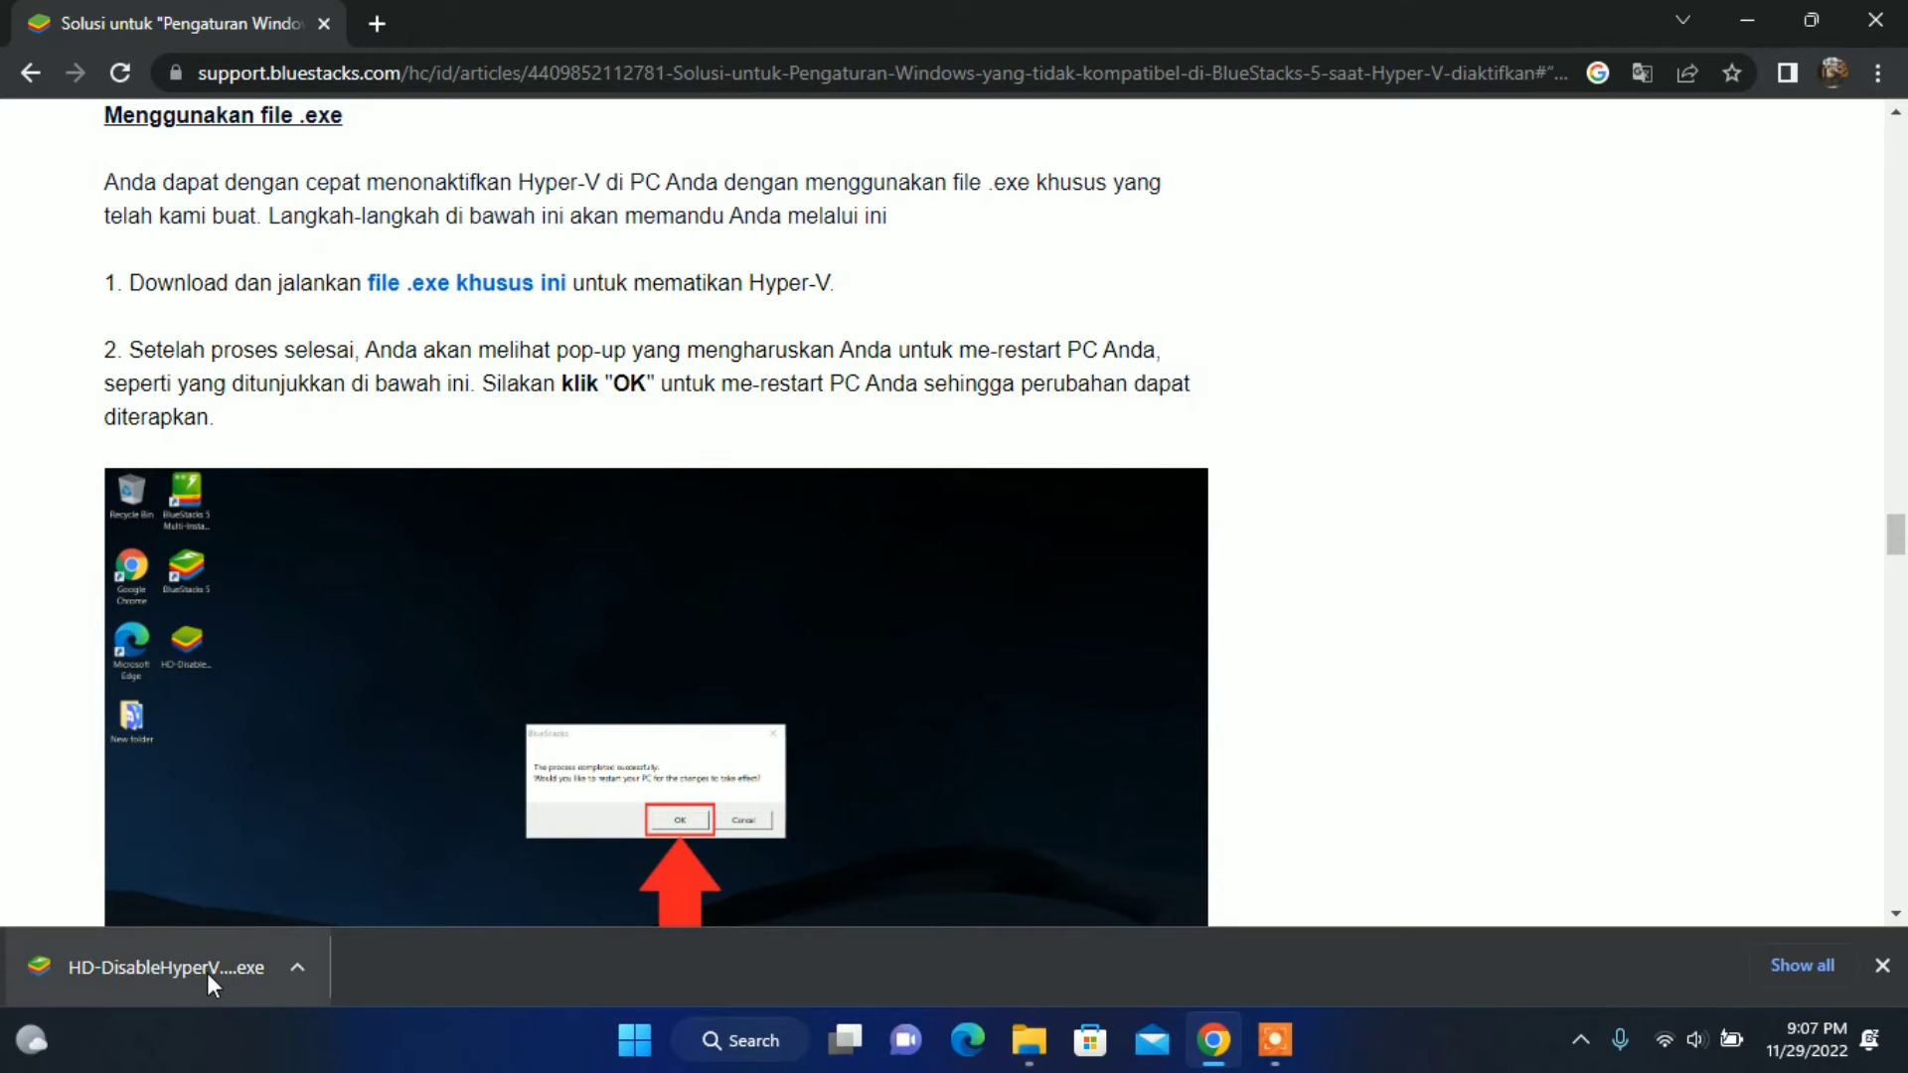
Step: Show the downloaded tool in the Downloads folder, run HD-DisableHyperV_native_v2 and bring its window forward over the desktop
click(298, 968)
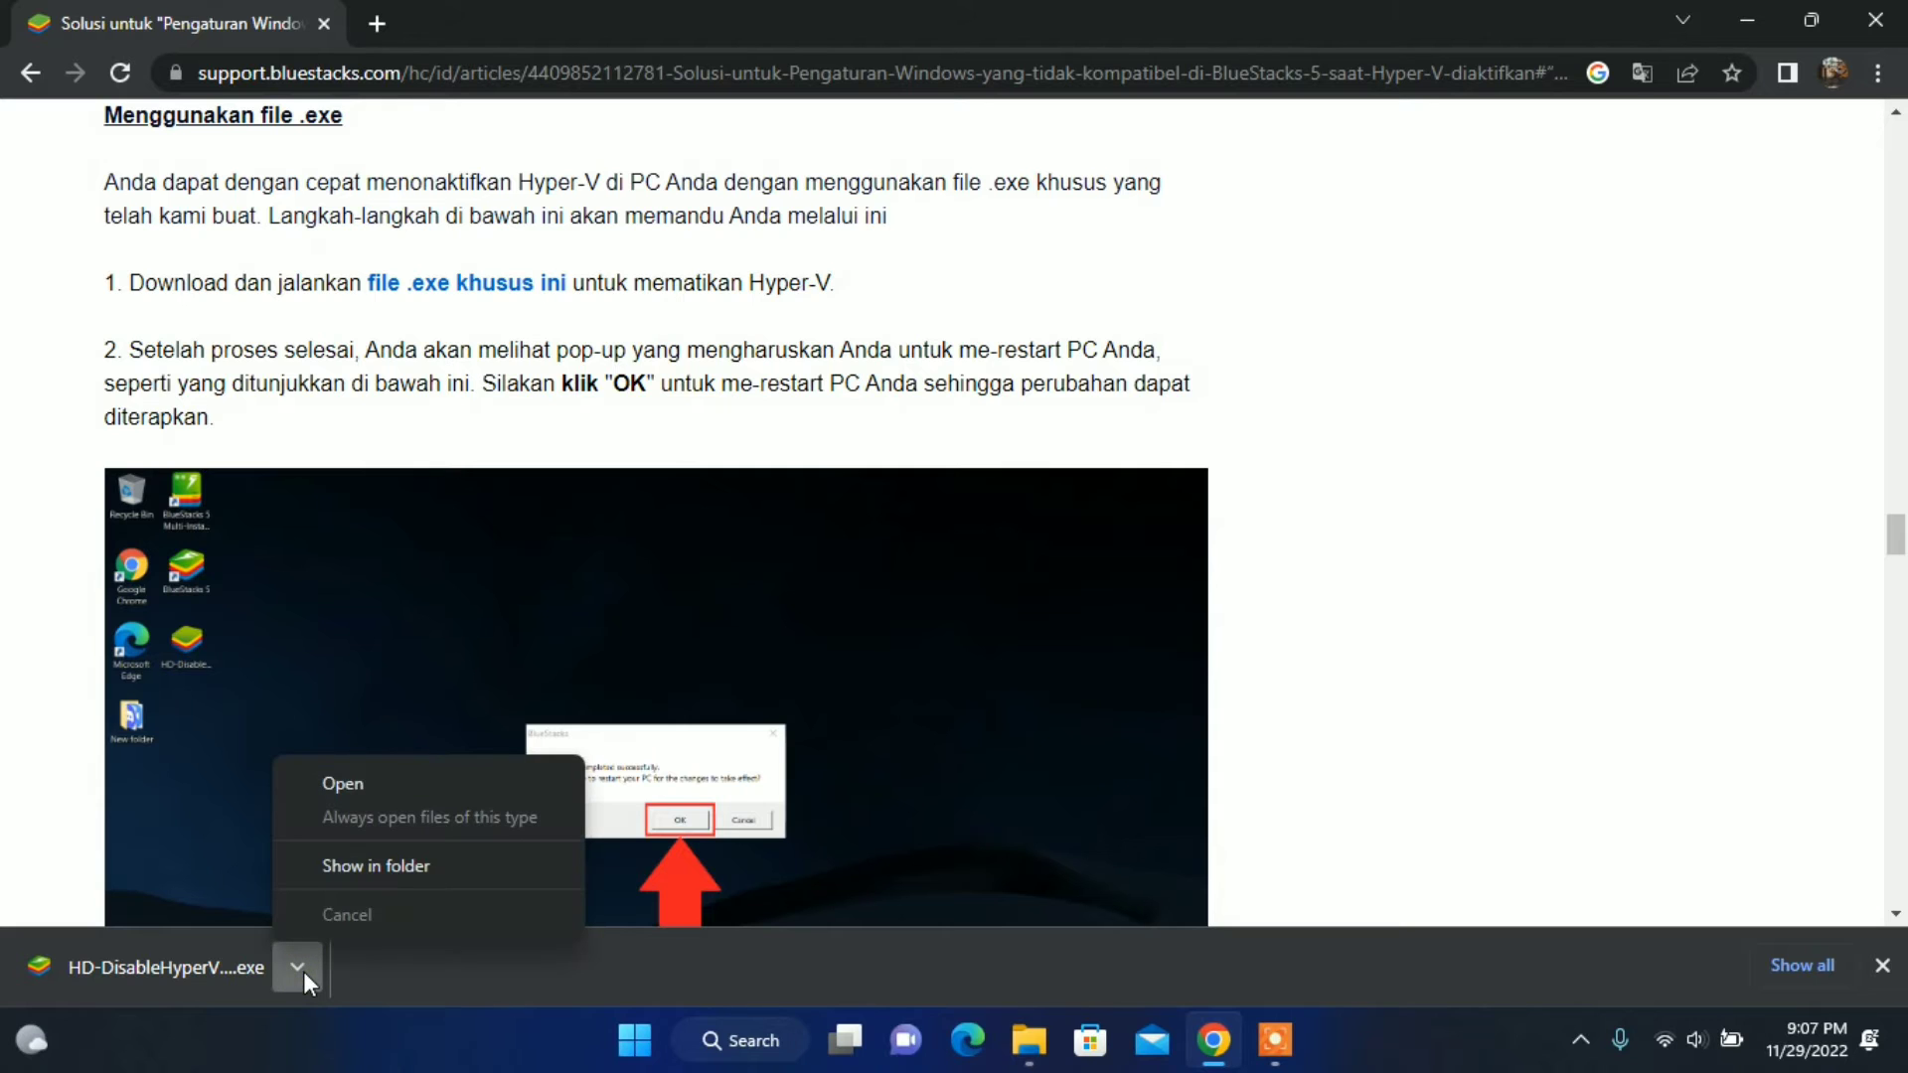
click(395, 877)
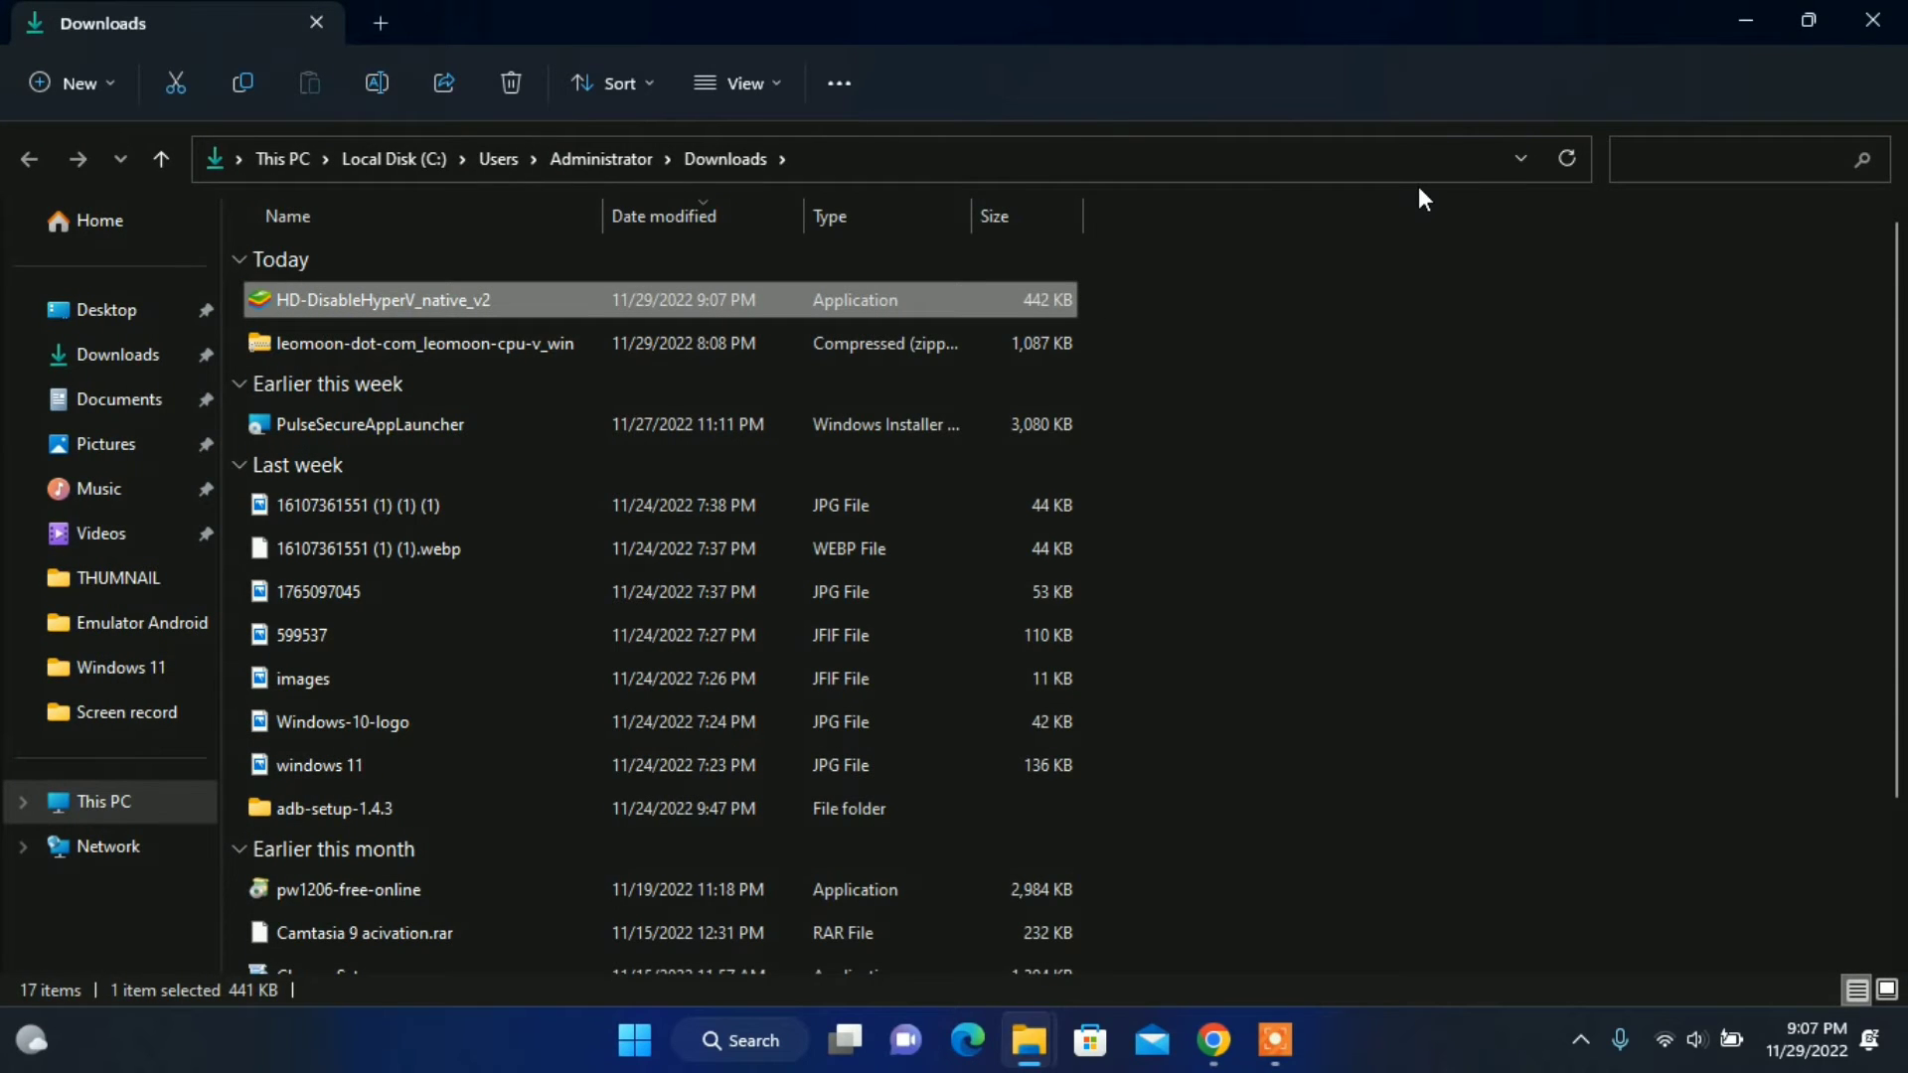
double_click(500, 304)
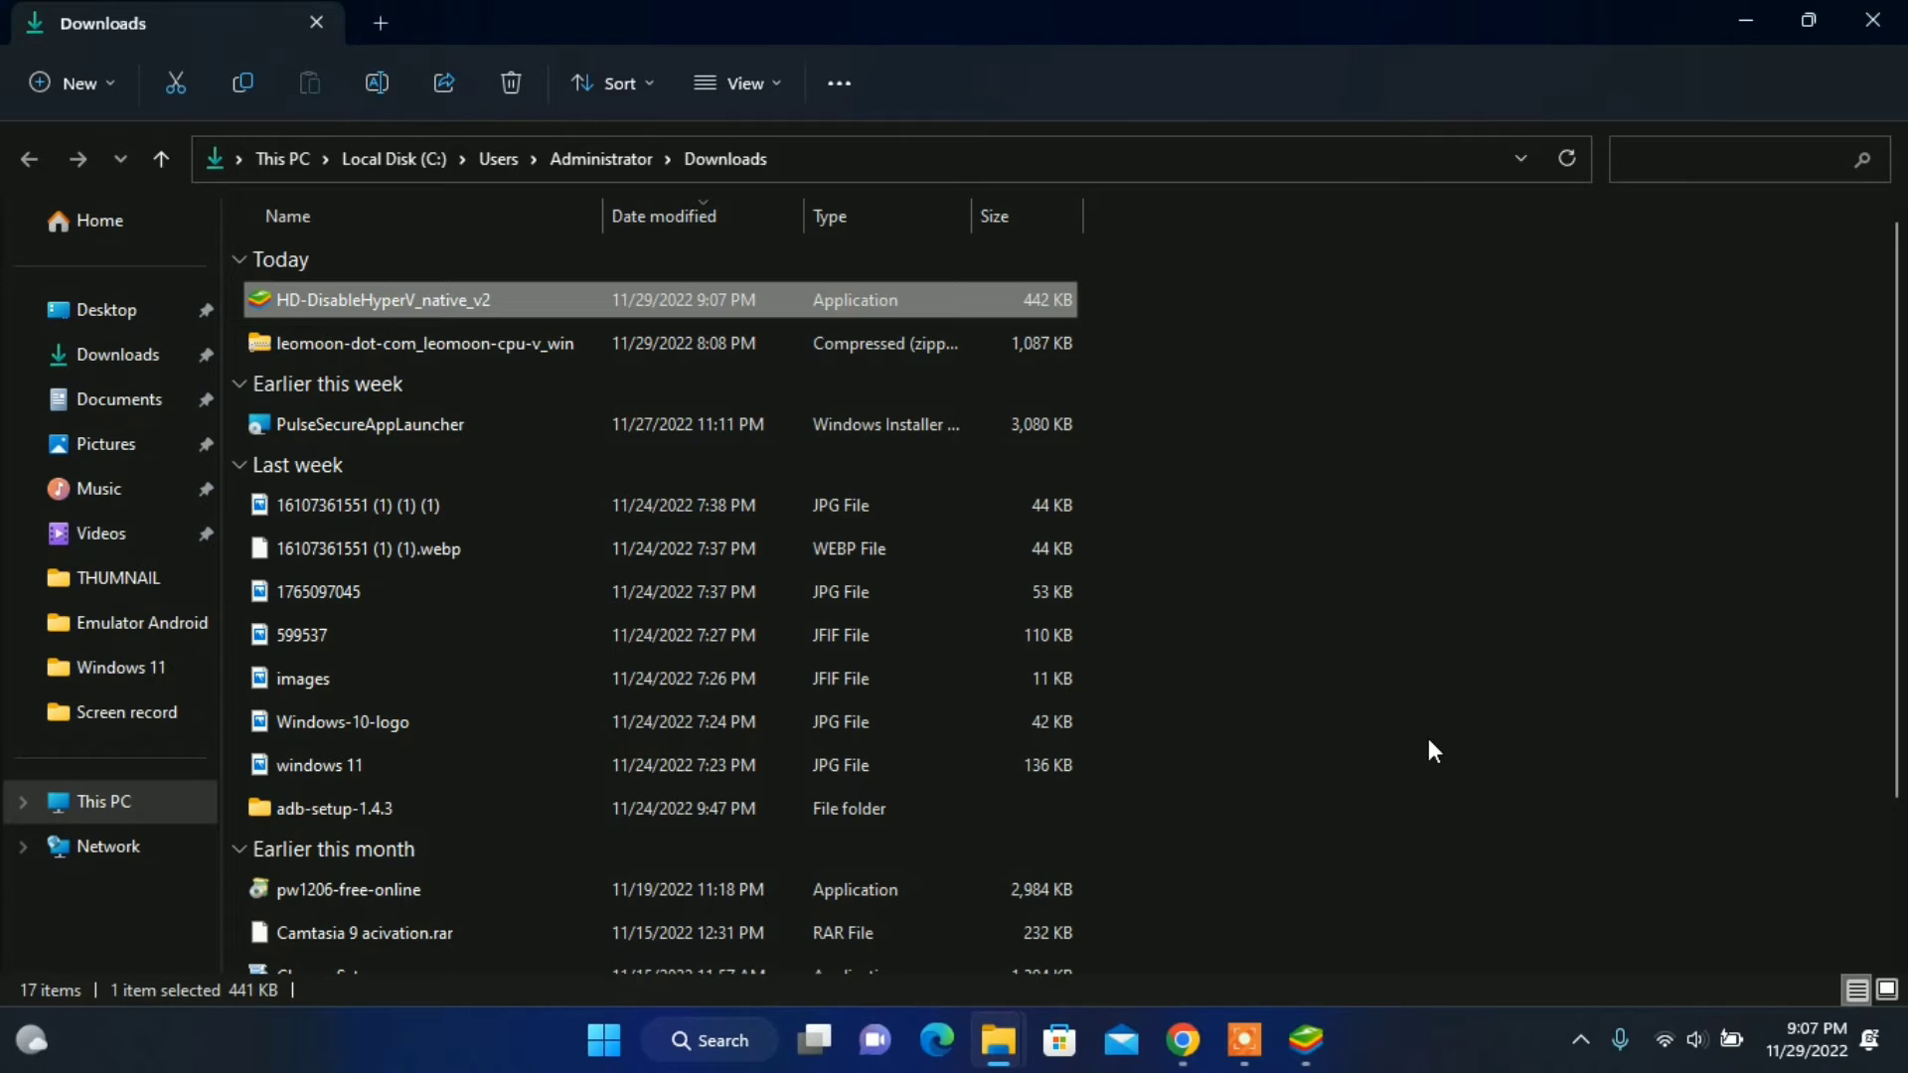
key(super+d)
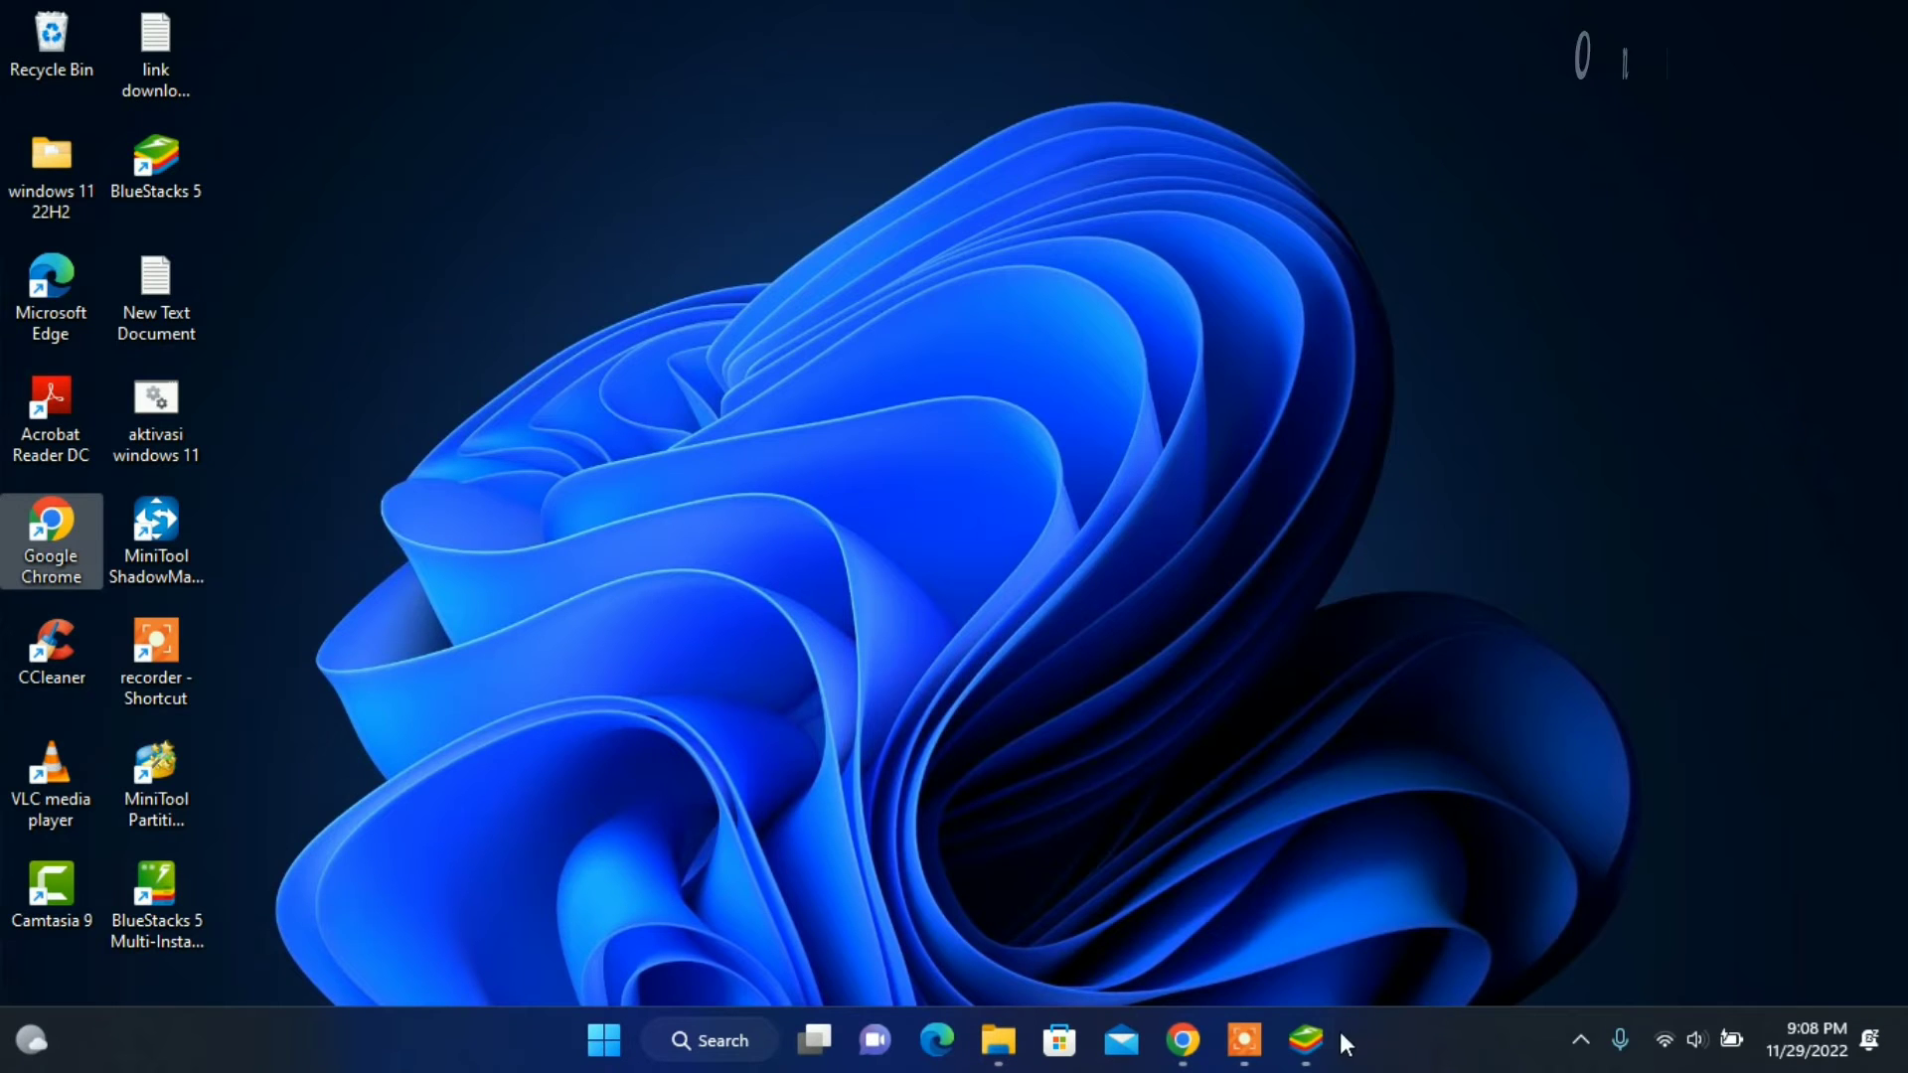
click(1306, 1039)
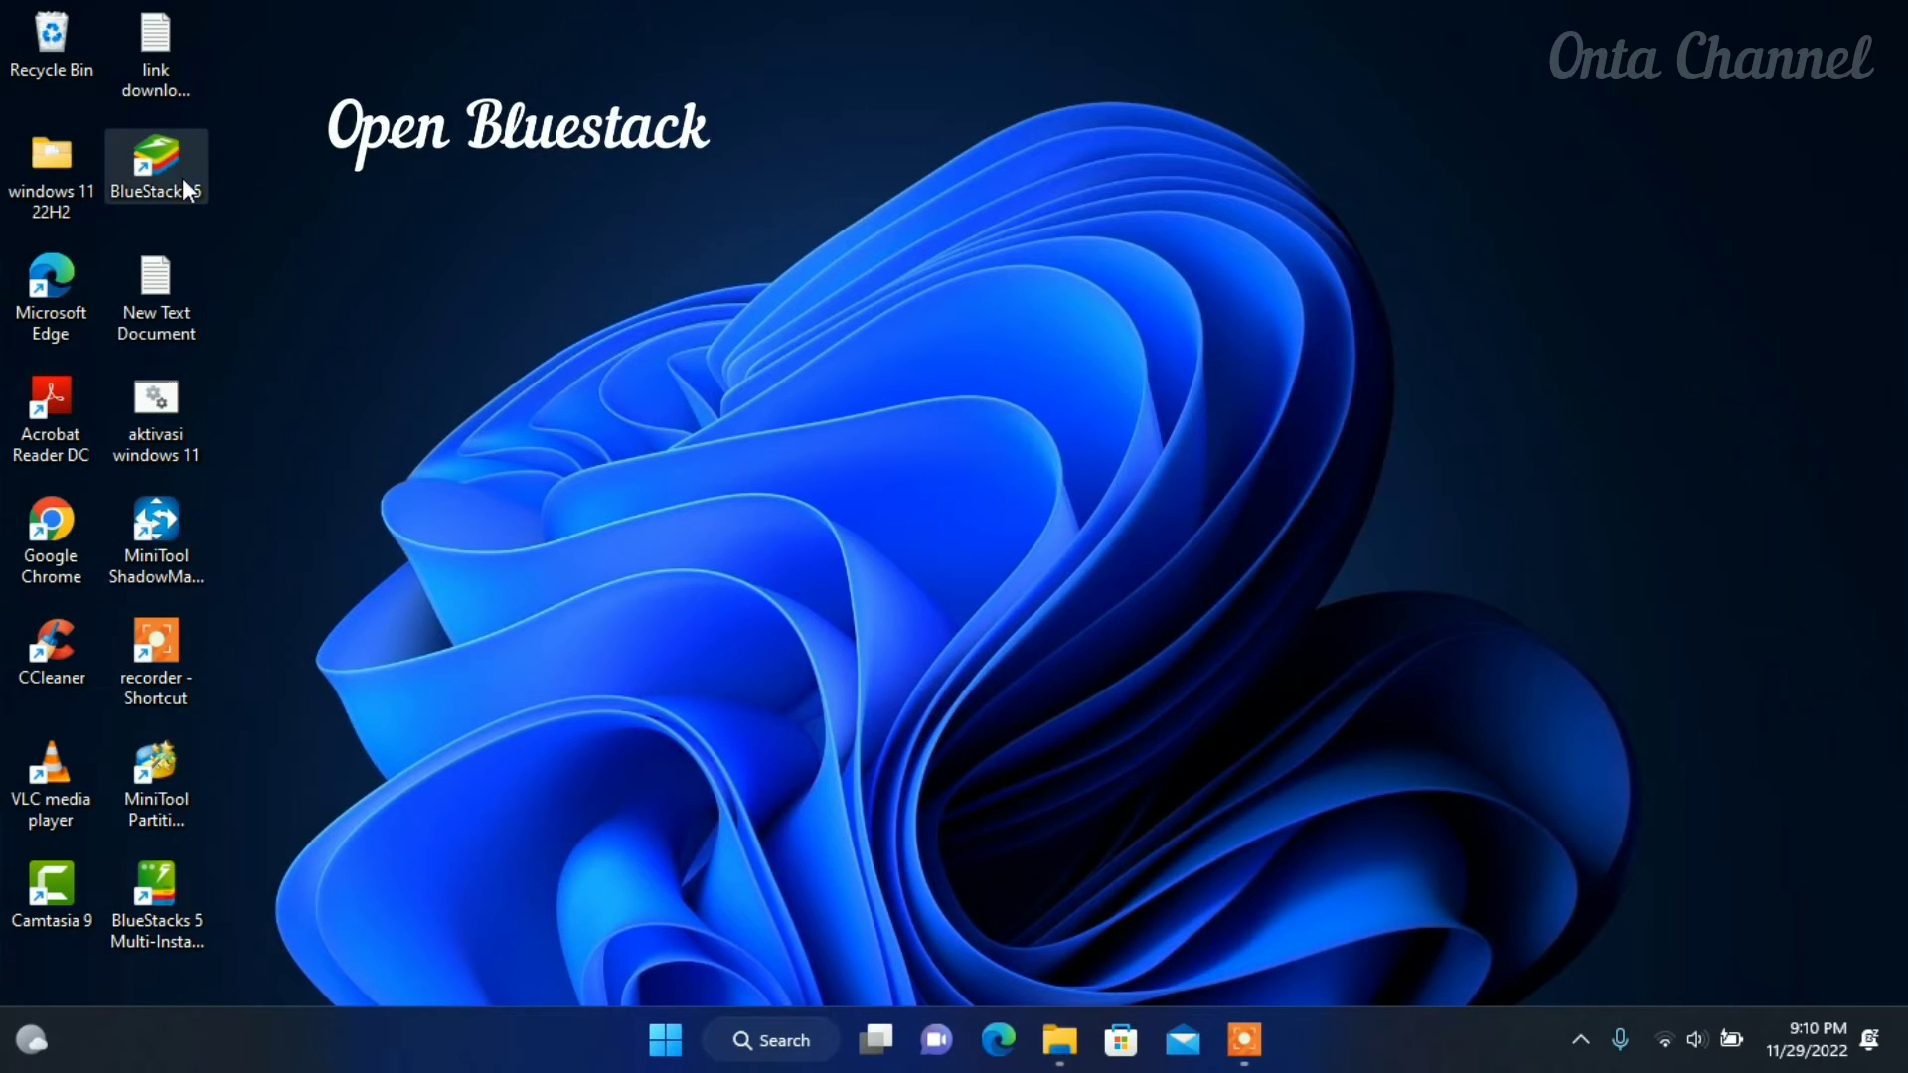
Step: Run BlueStacks 5 from the desktop as administrator and start signing in to Google Play in its Play Store
right_click(183, 182)
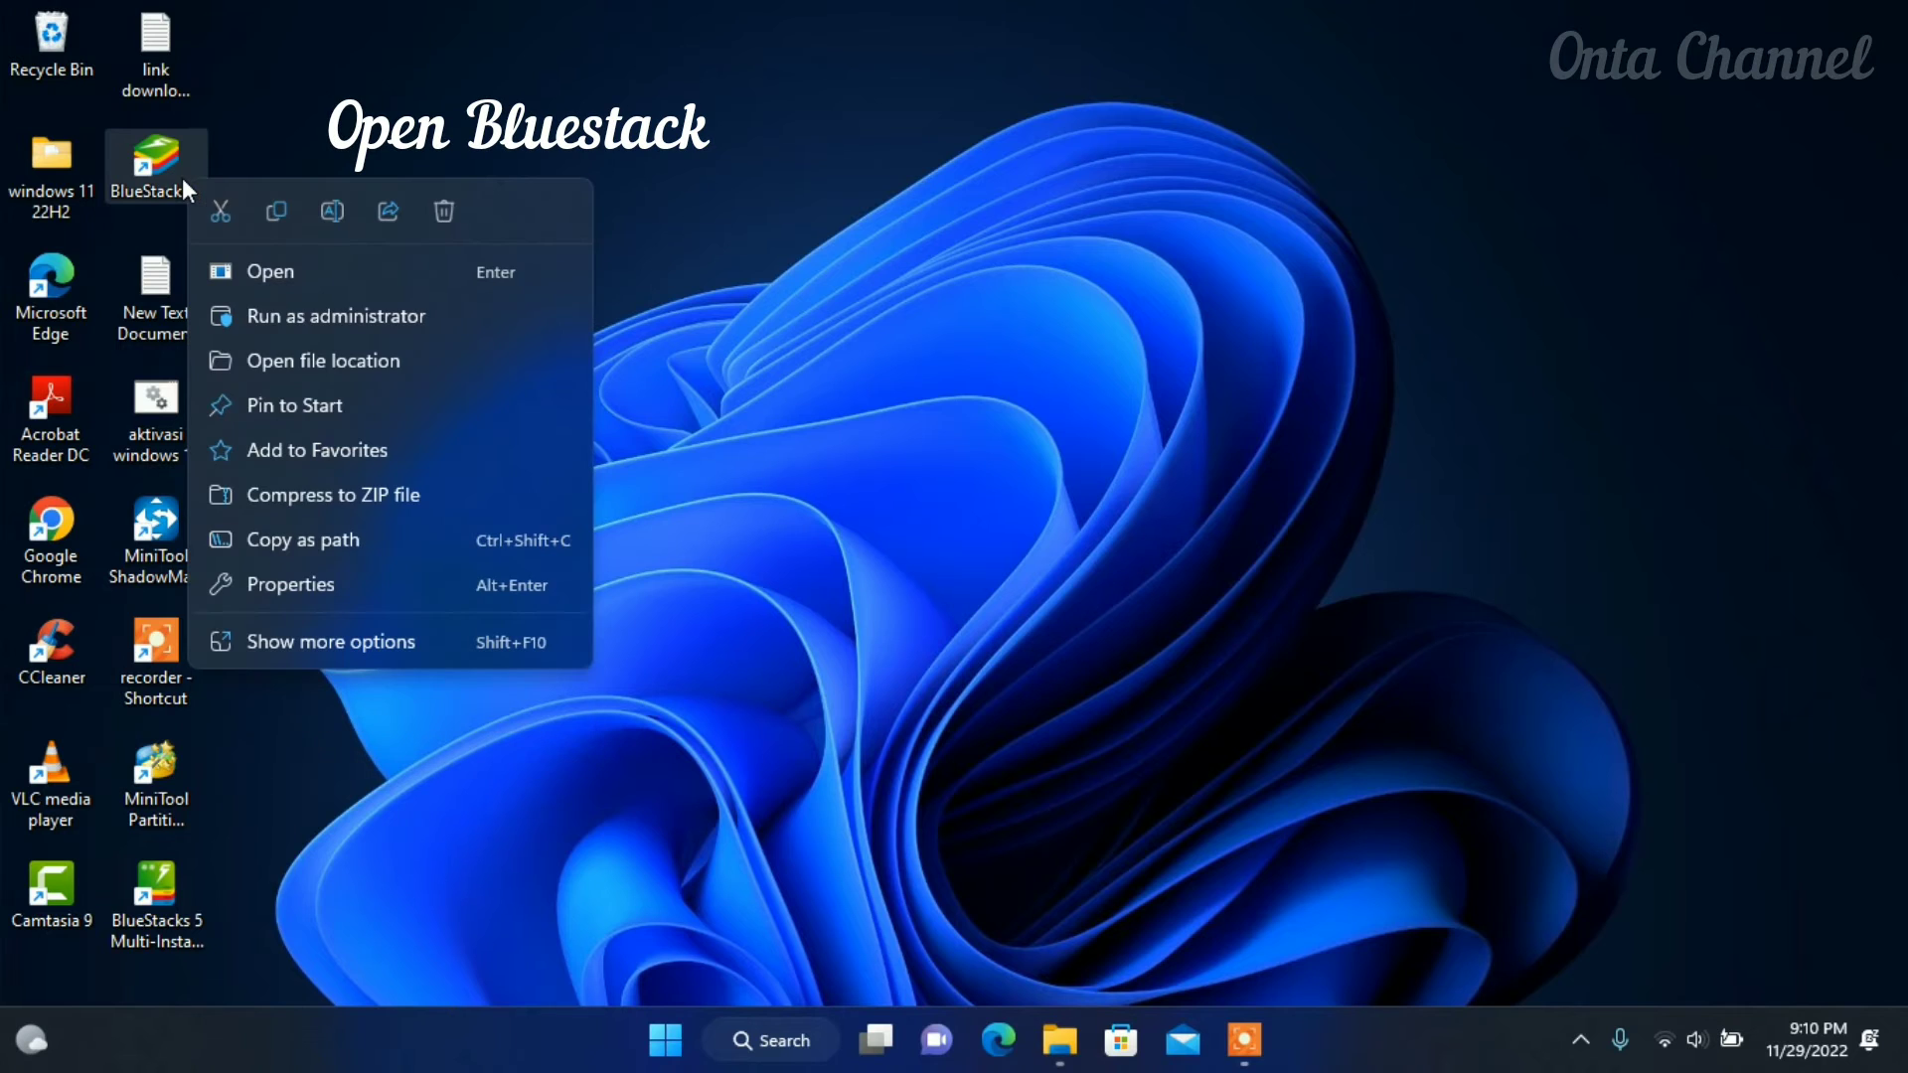
click(342, 316)
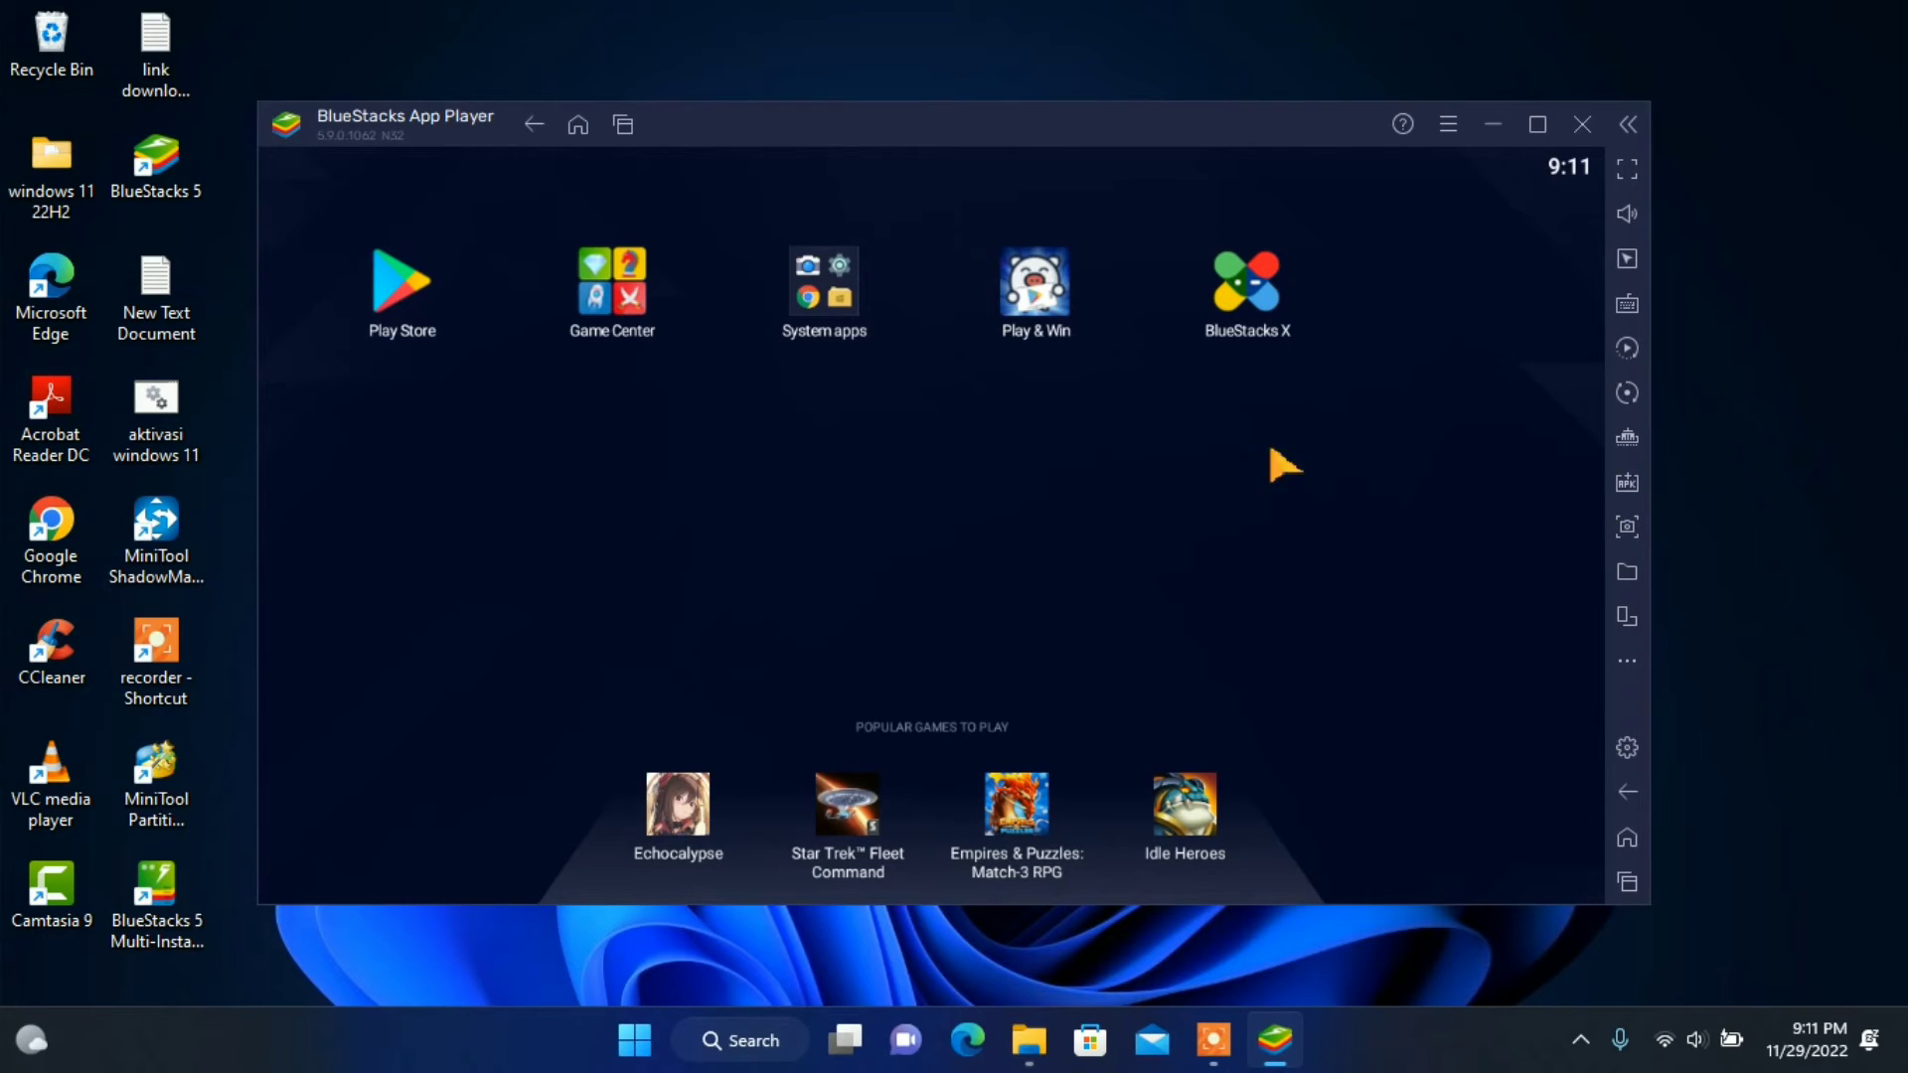
click(401, 298)
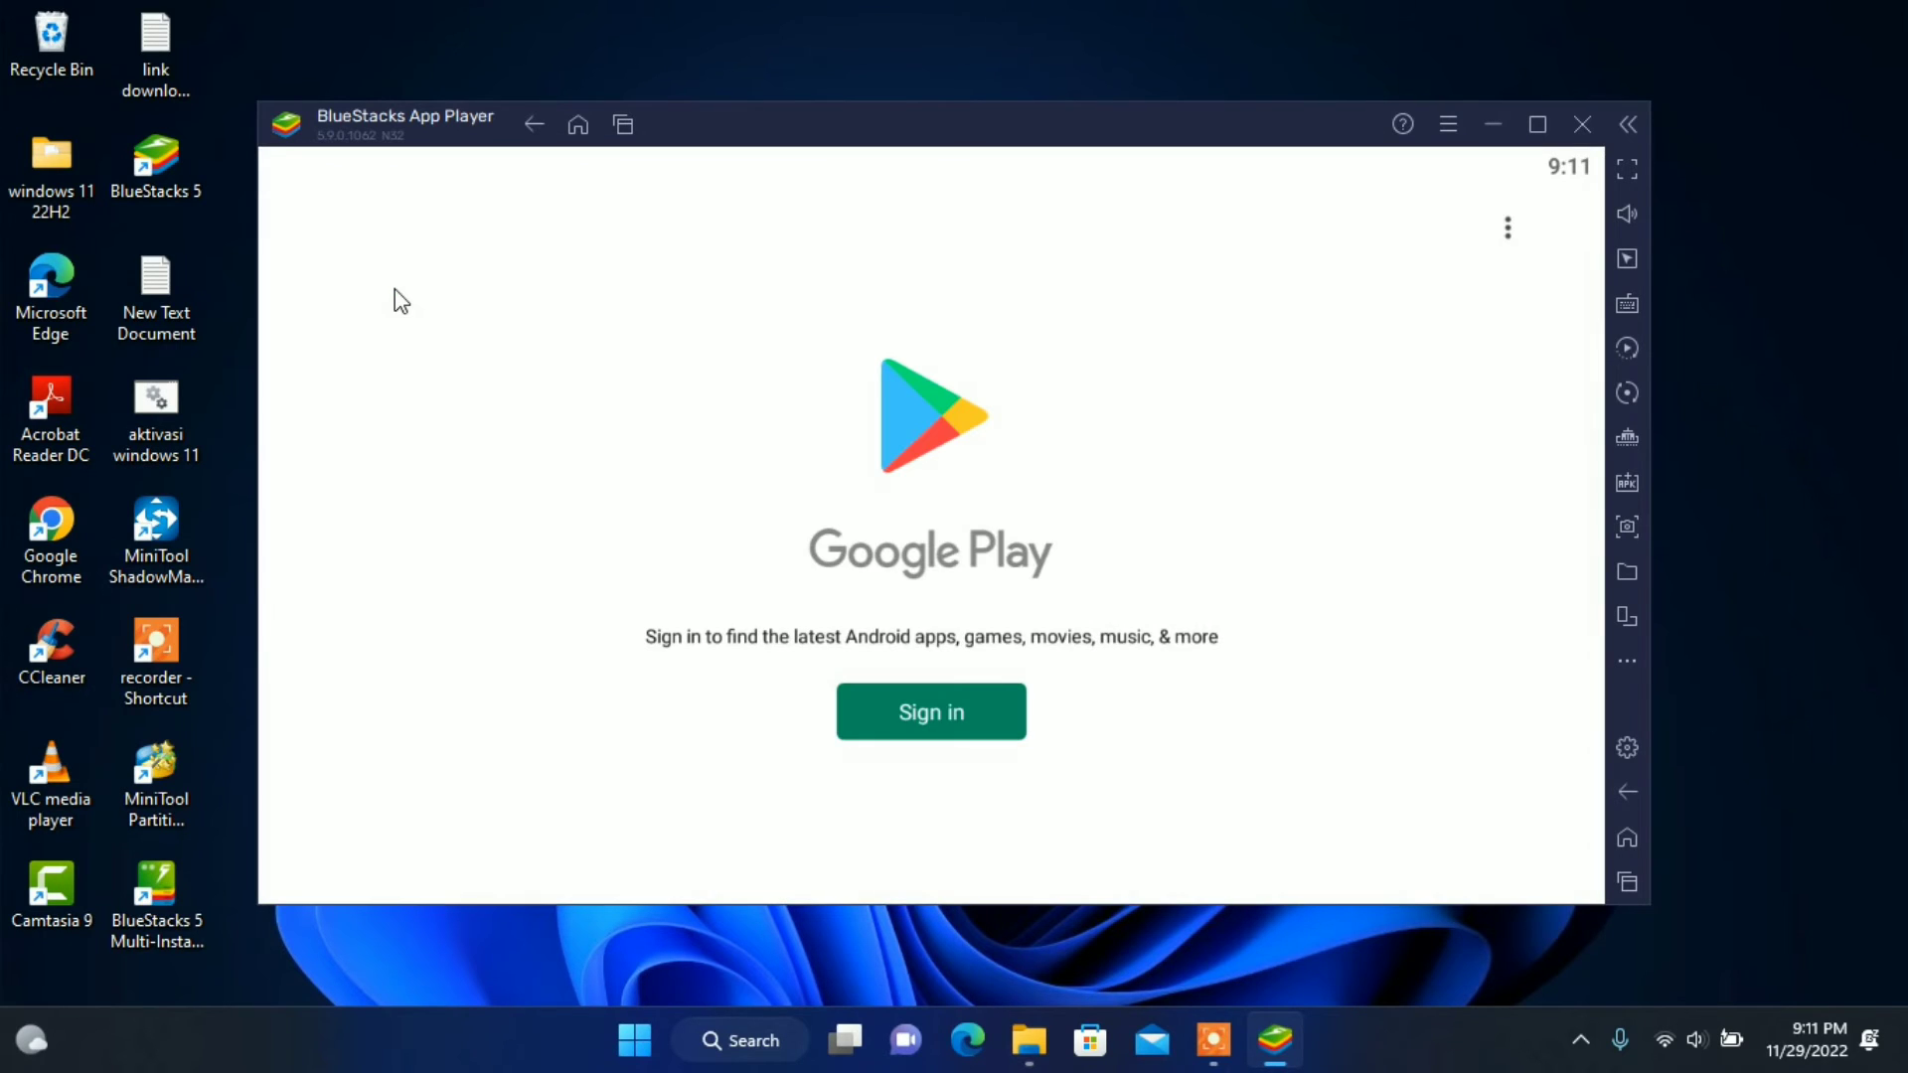
click(964, 716)
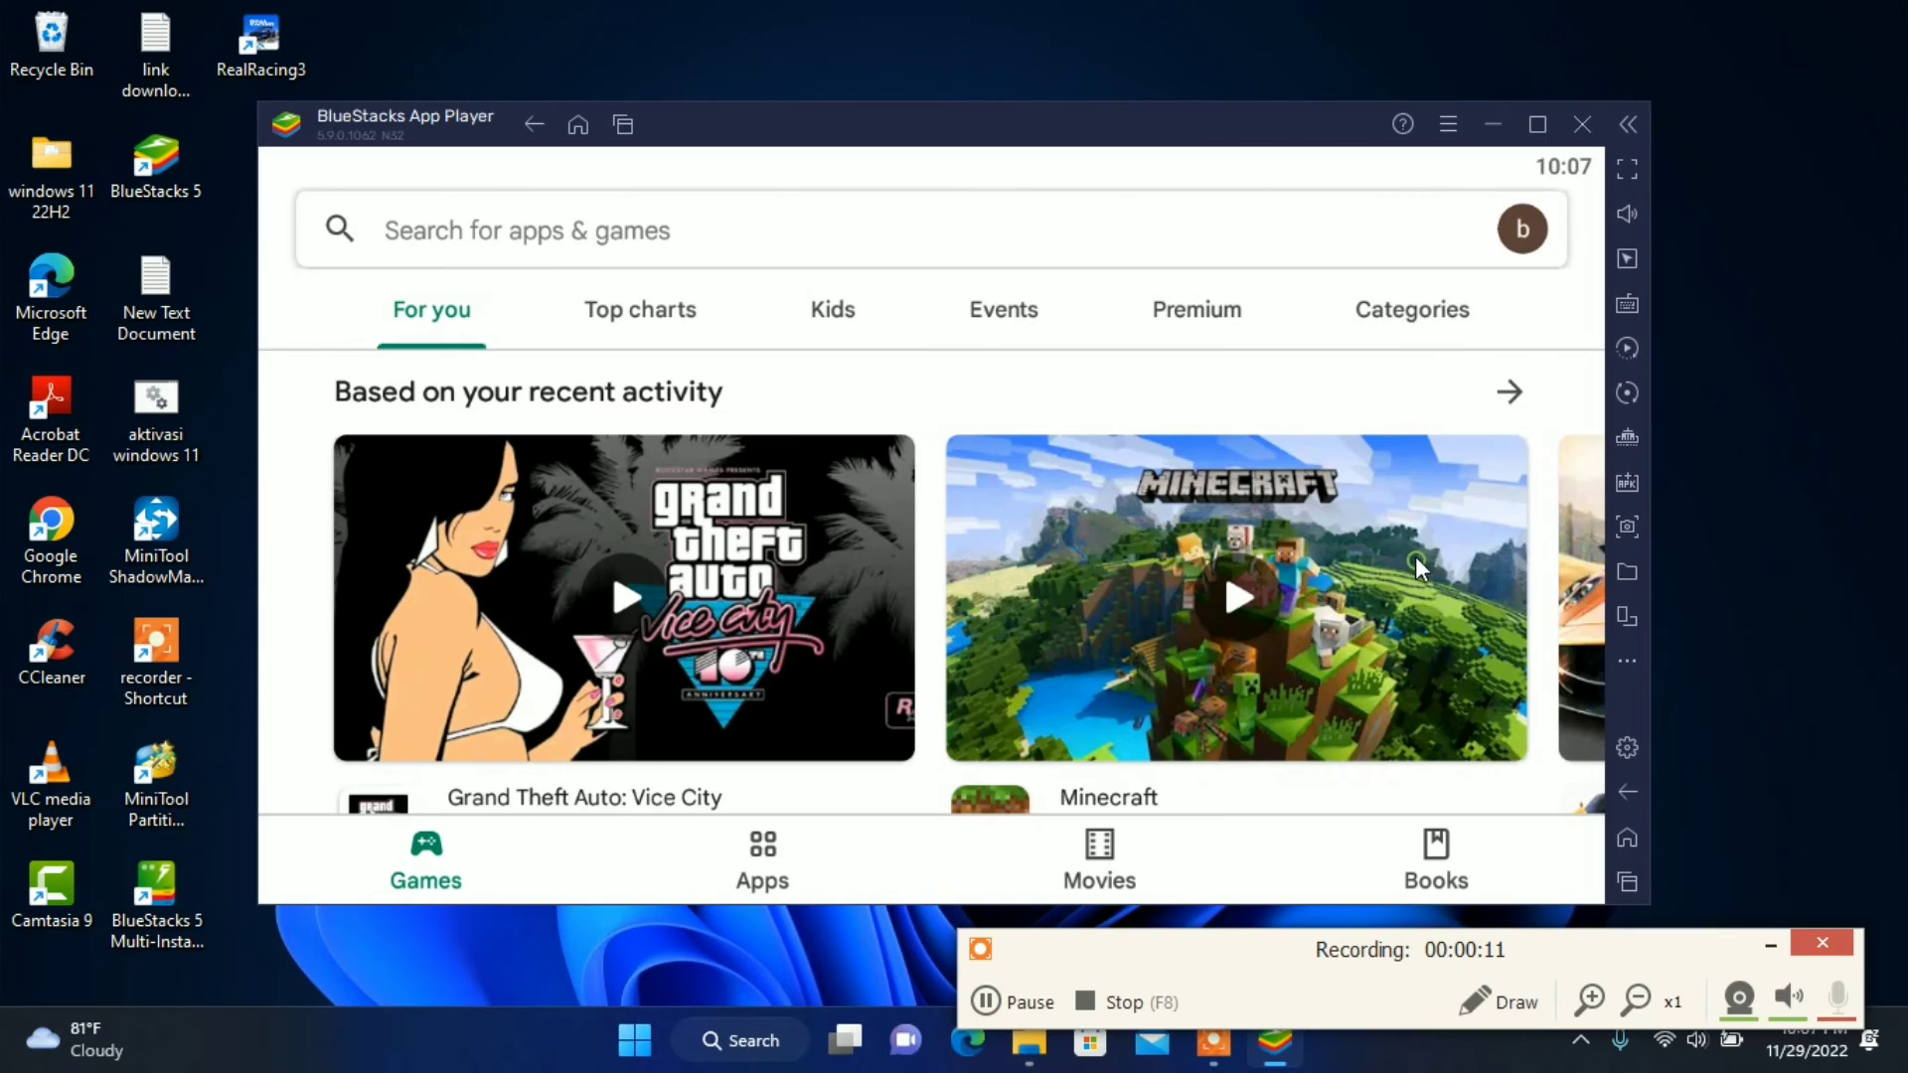
Step: Browse the games offered in the Play Store's For you and Top charts listings
scroll(1415, 556, down, 3)
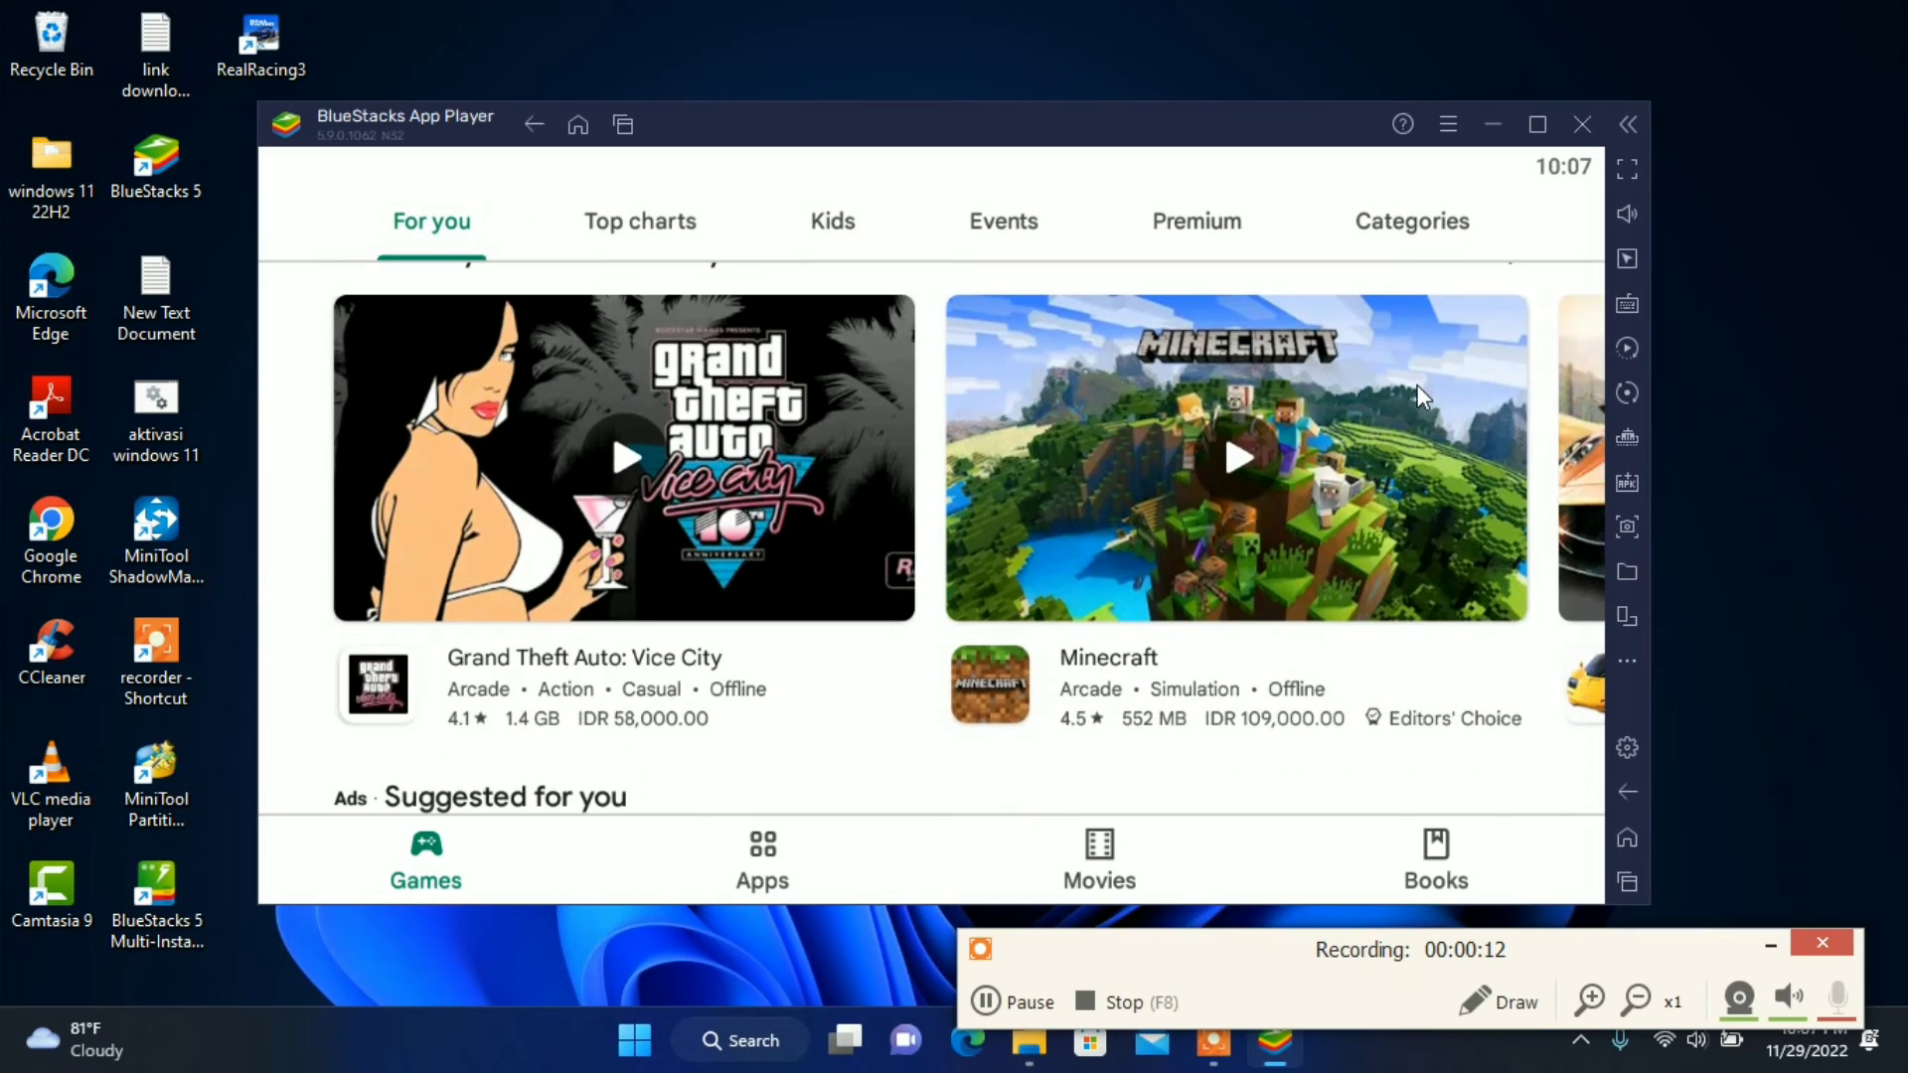
drag(1370, 595, 1461, 200)
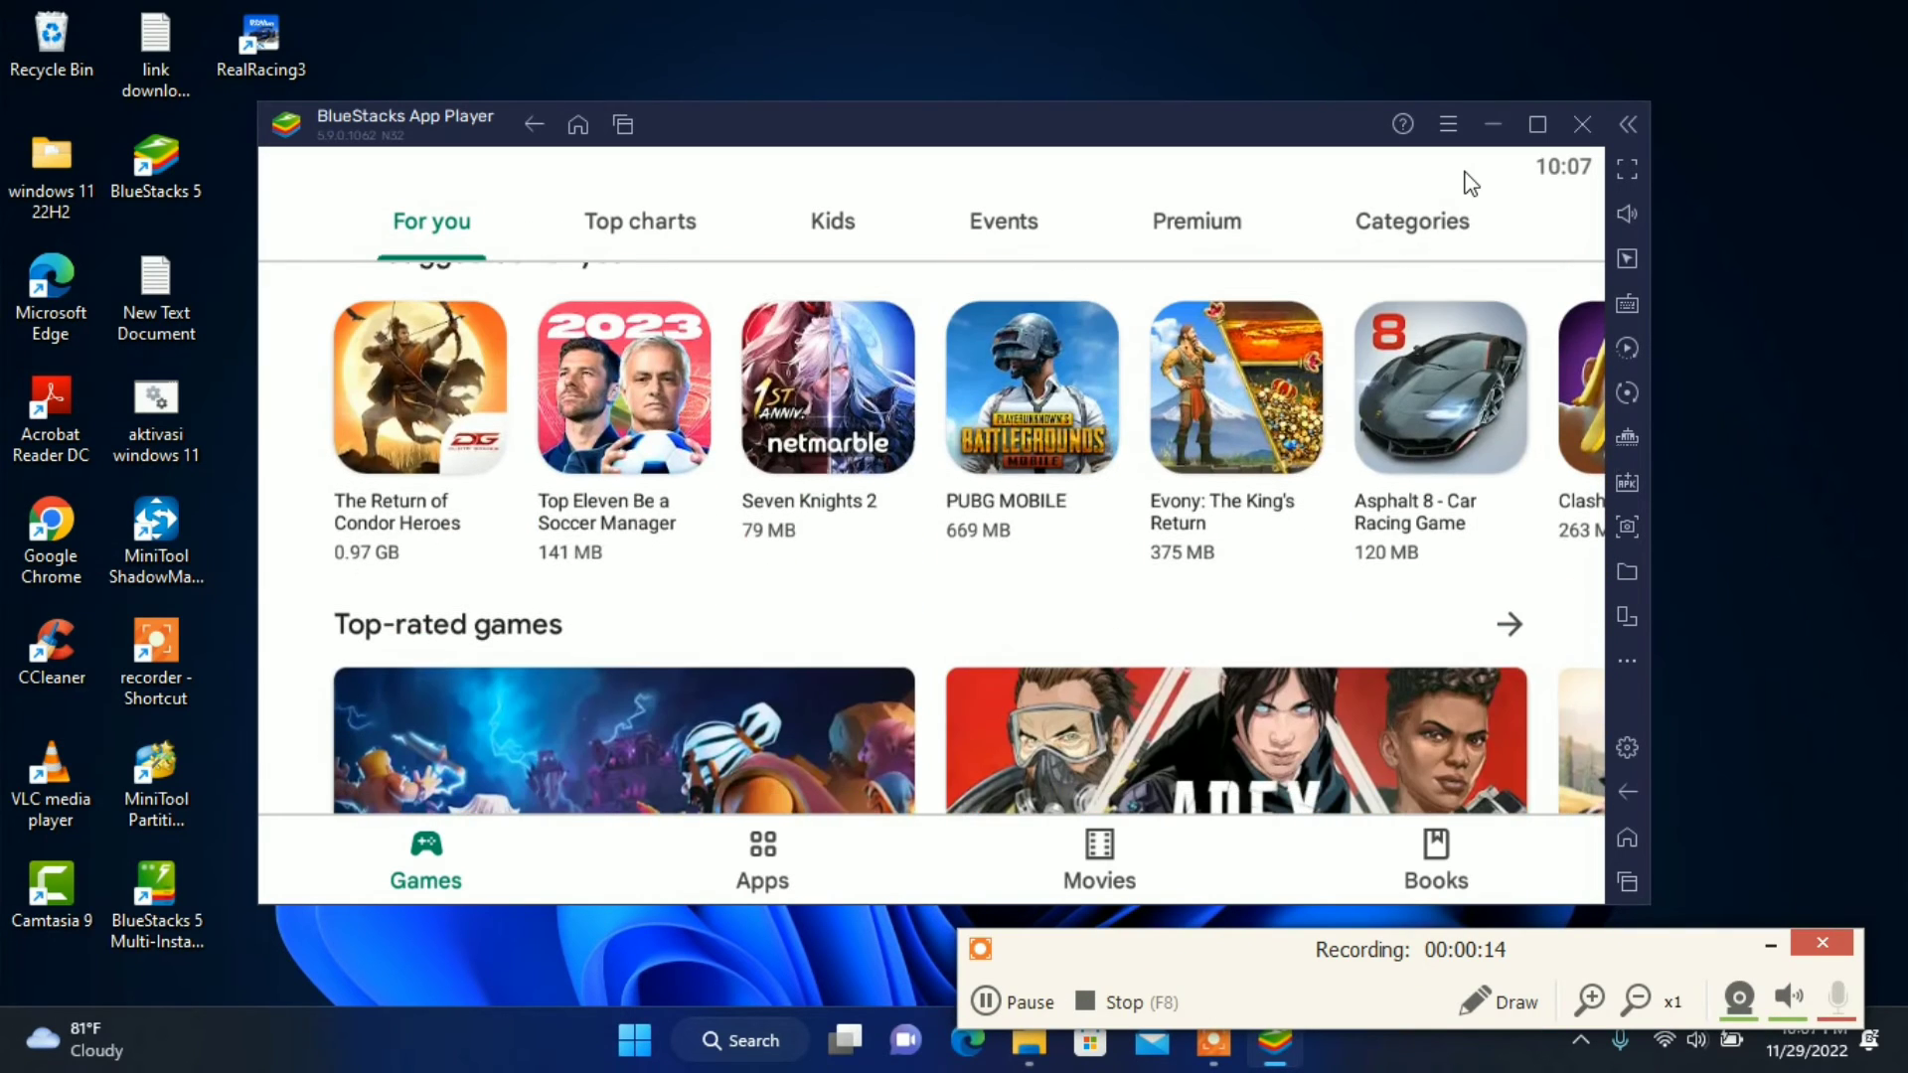
drag(1342, 575, 1385, 319)
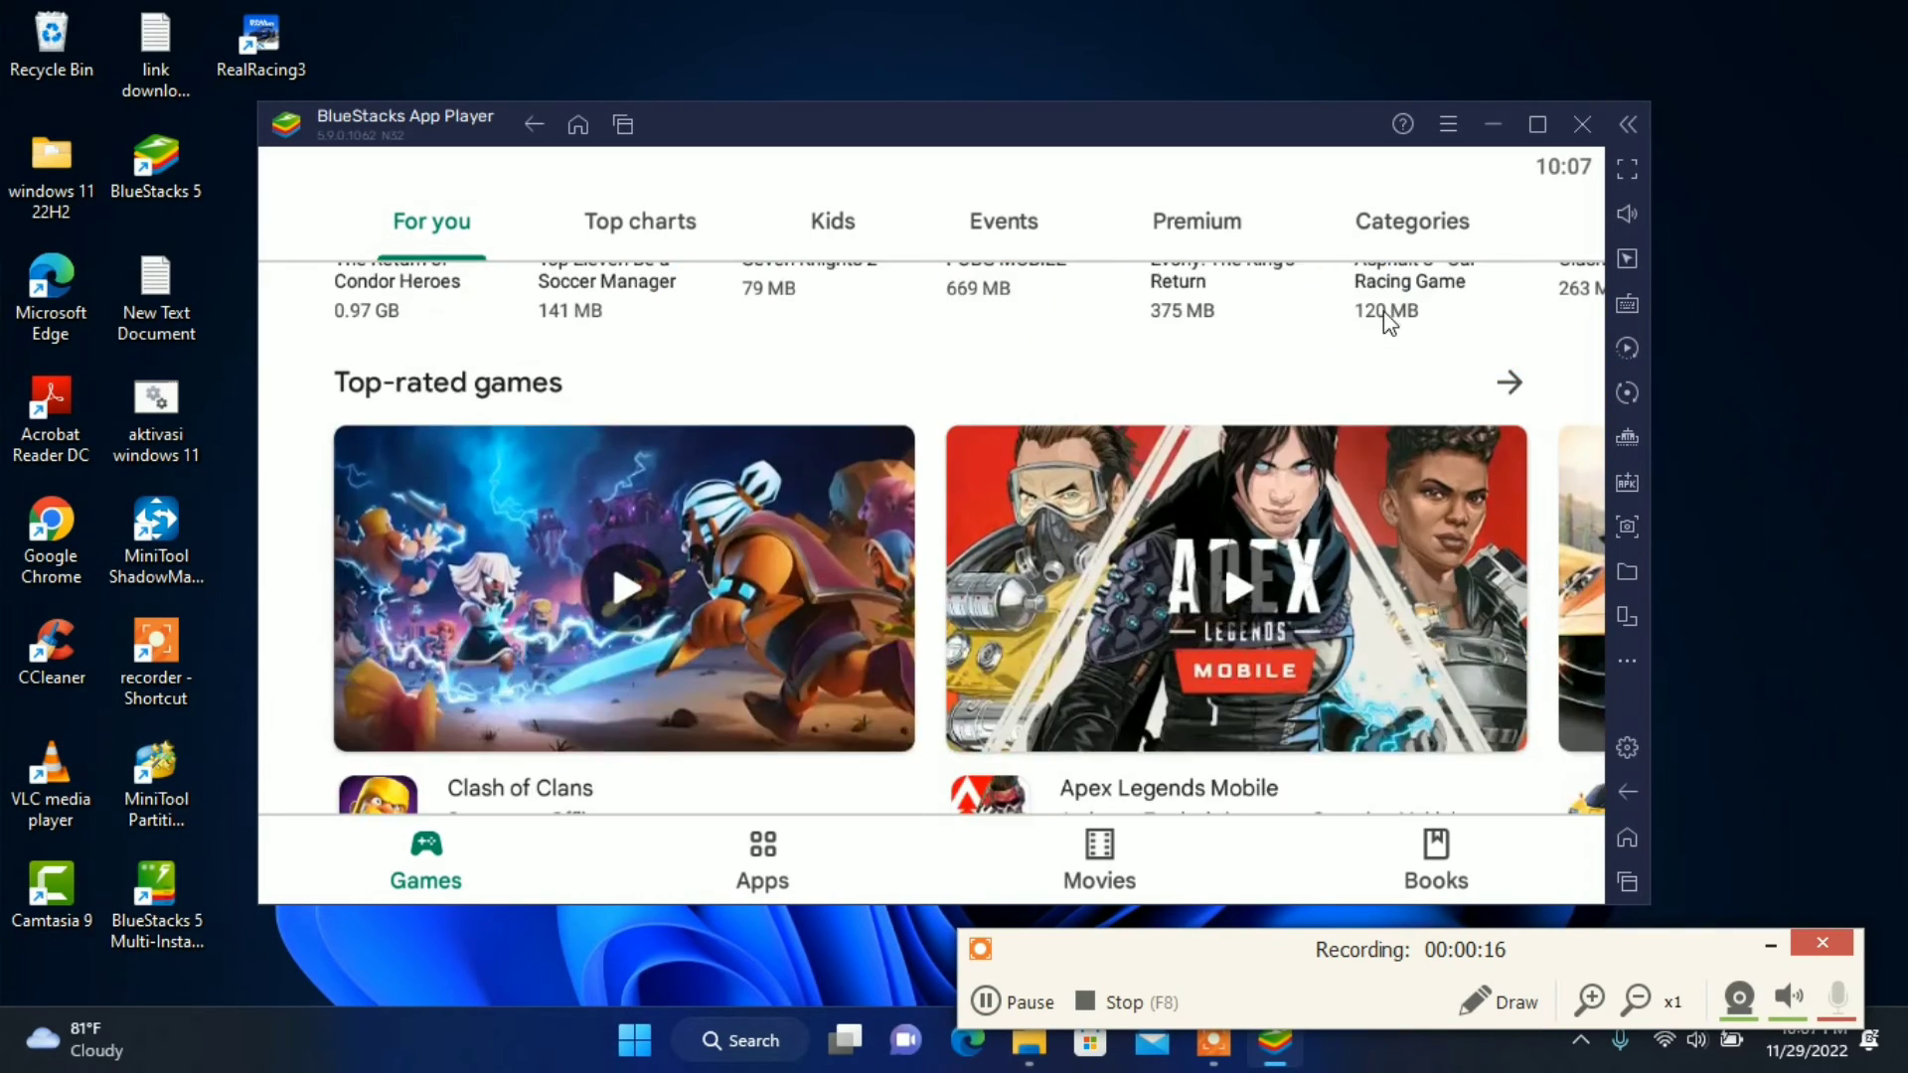
scroll(1256, 495, down, 2)
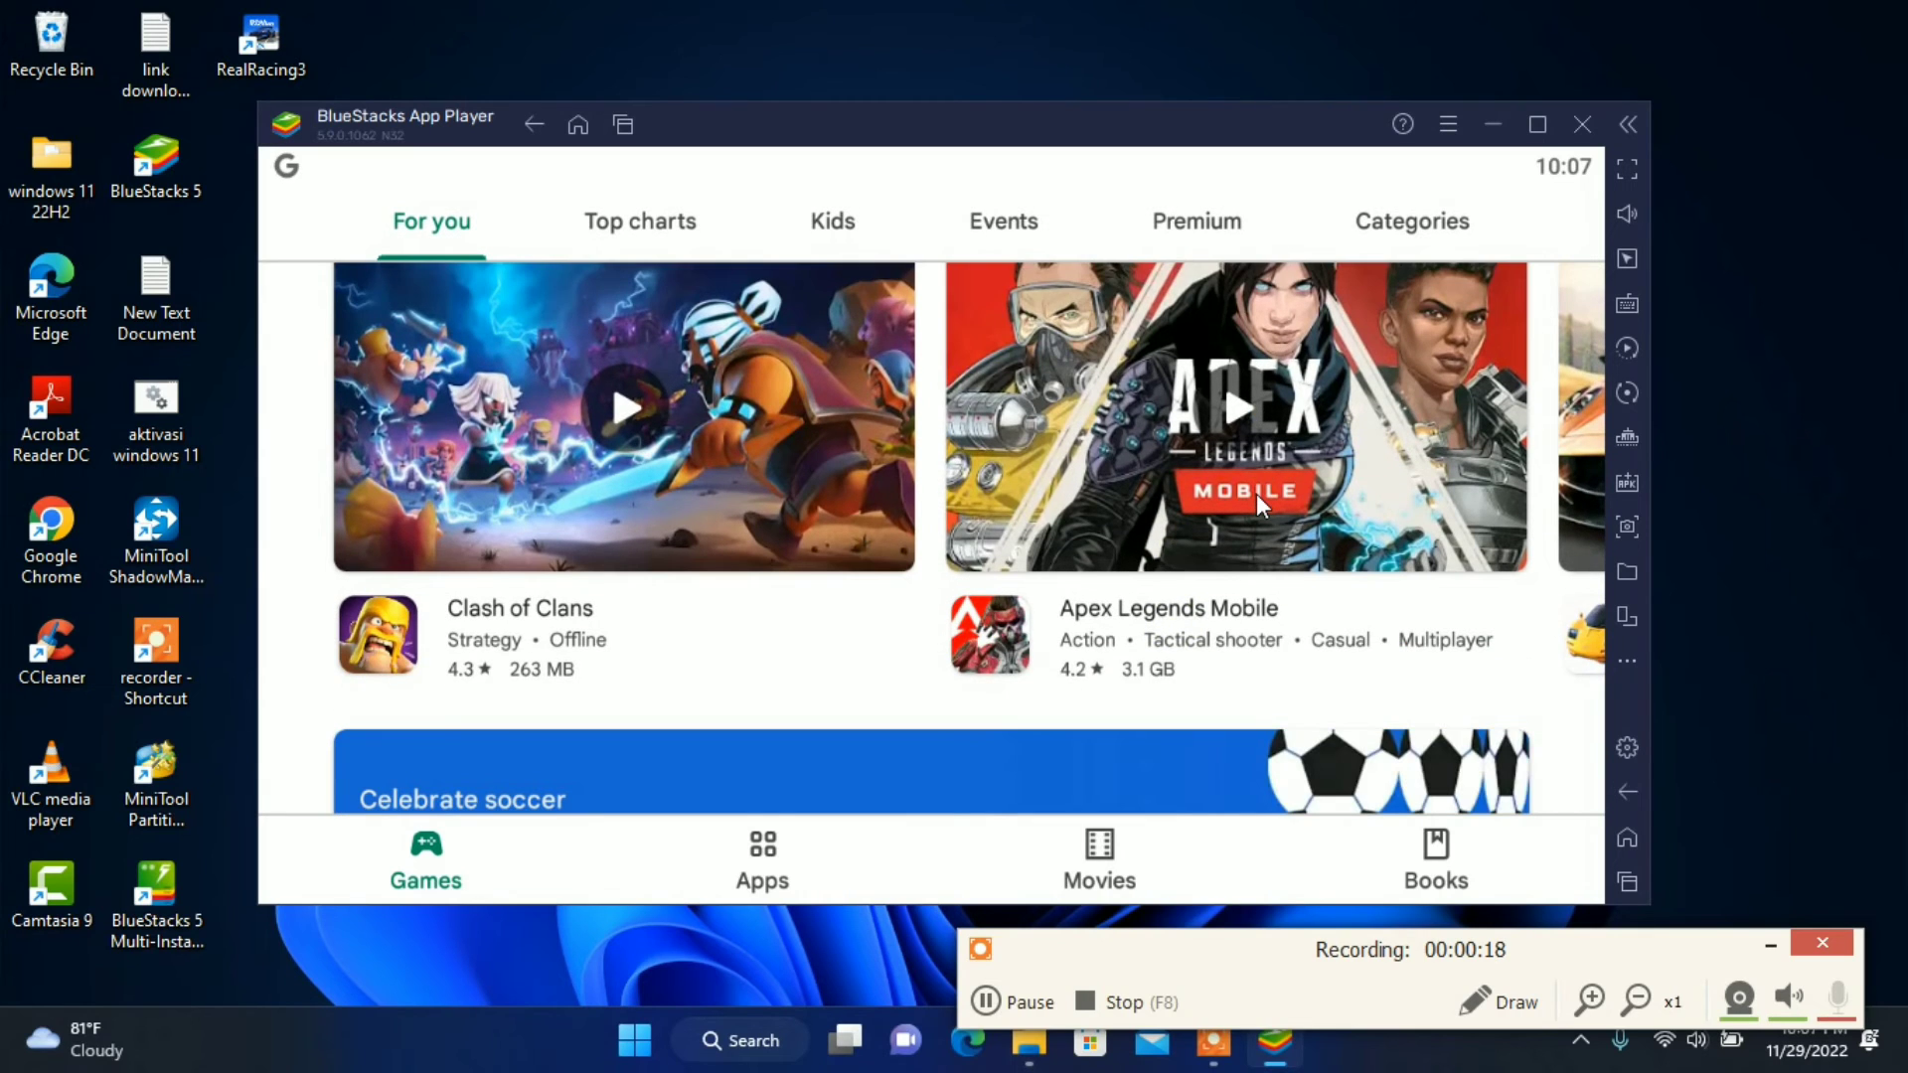
click(689, 227)
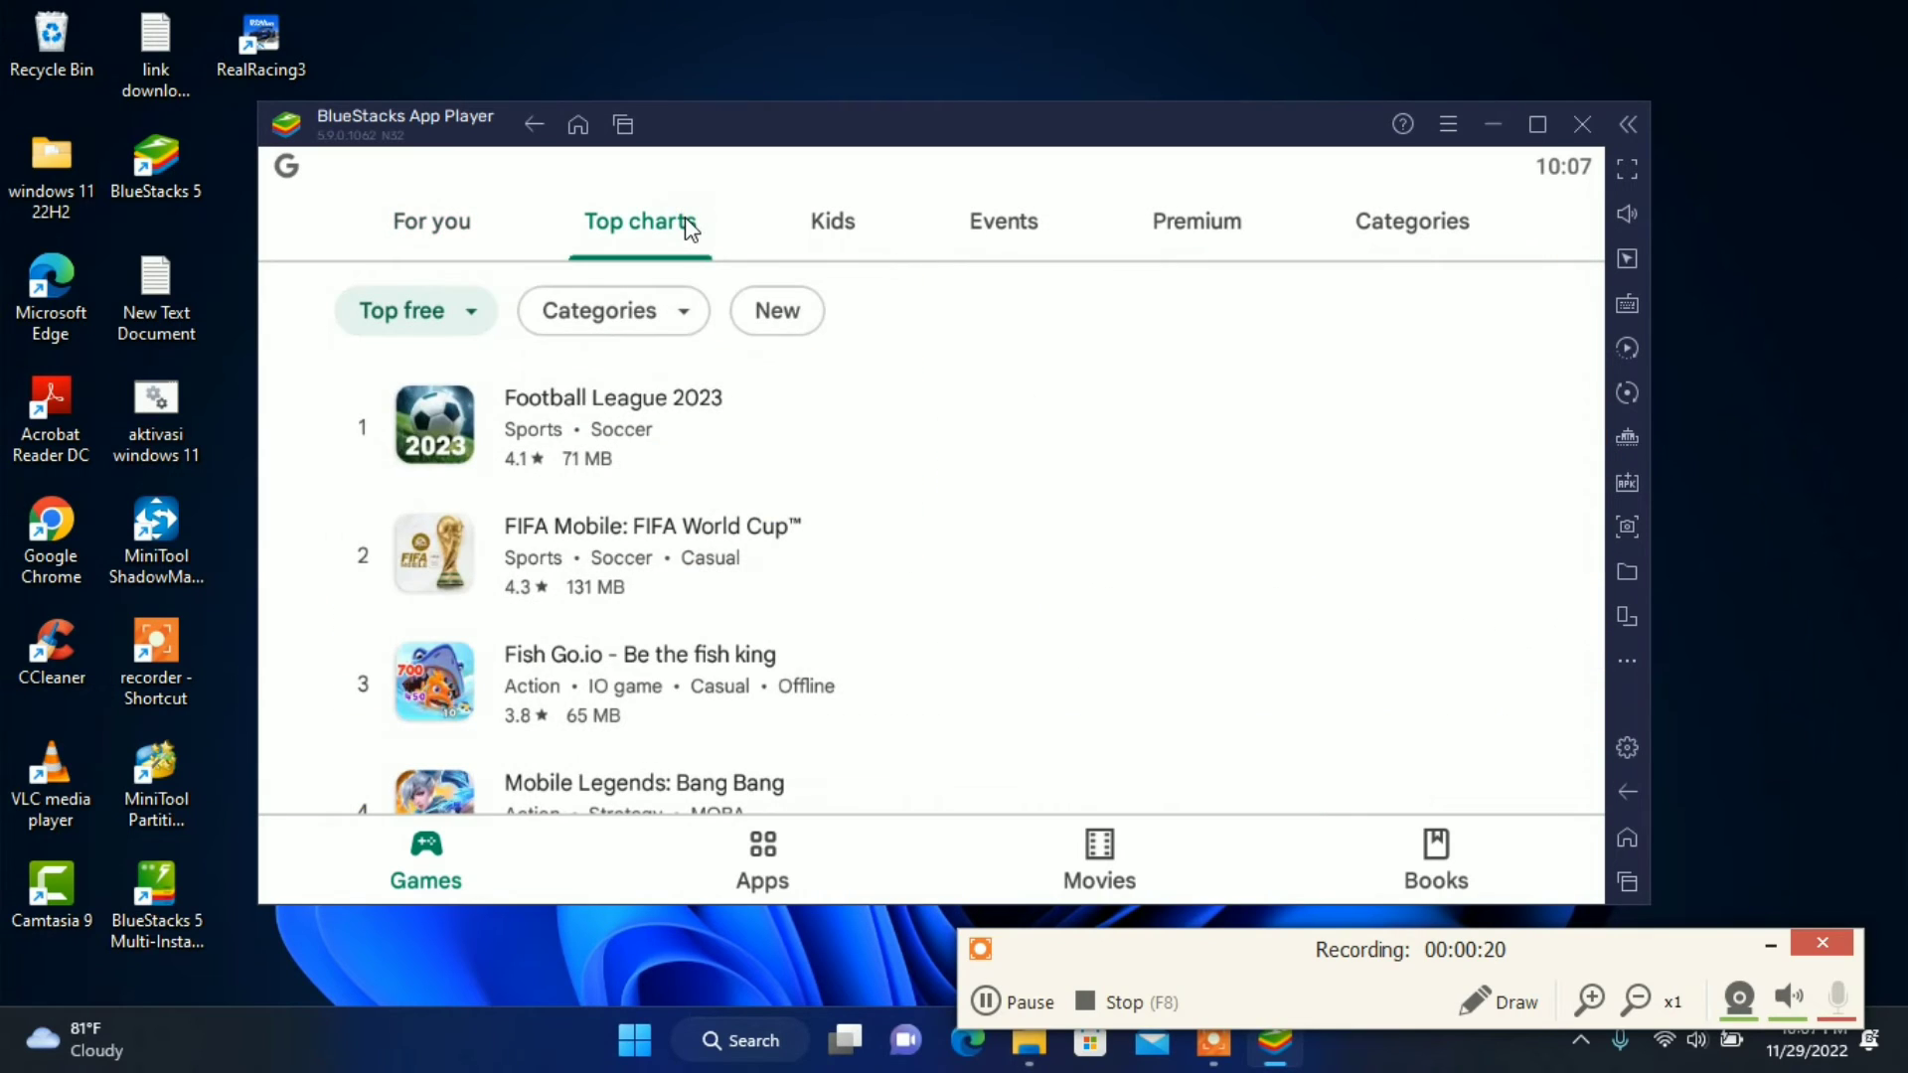
click(460, 238)
scroll(932, 712, up, 5)
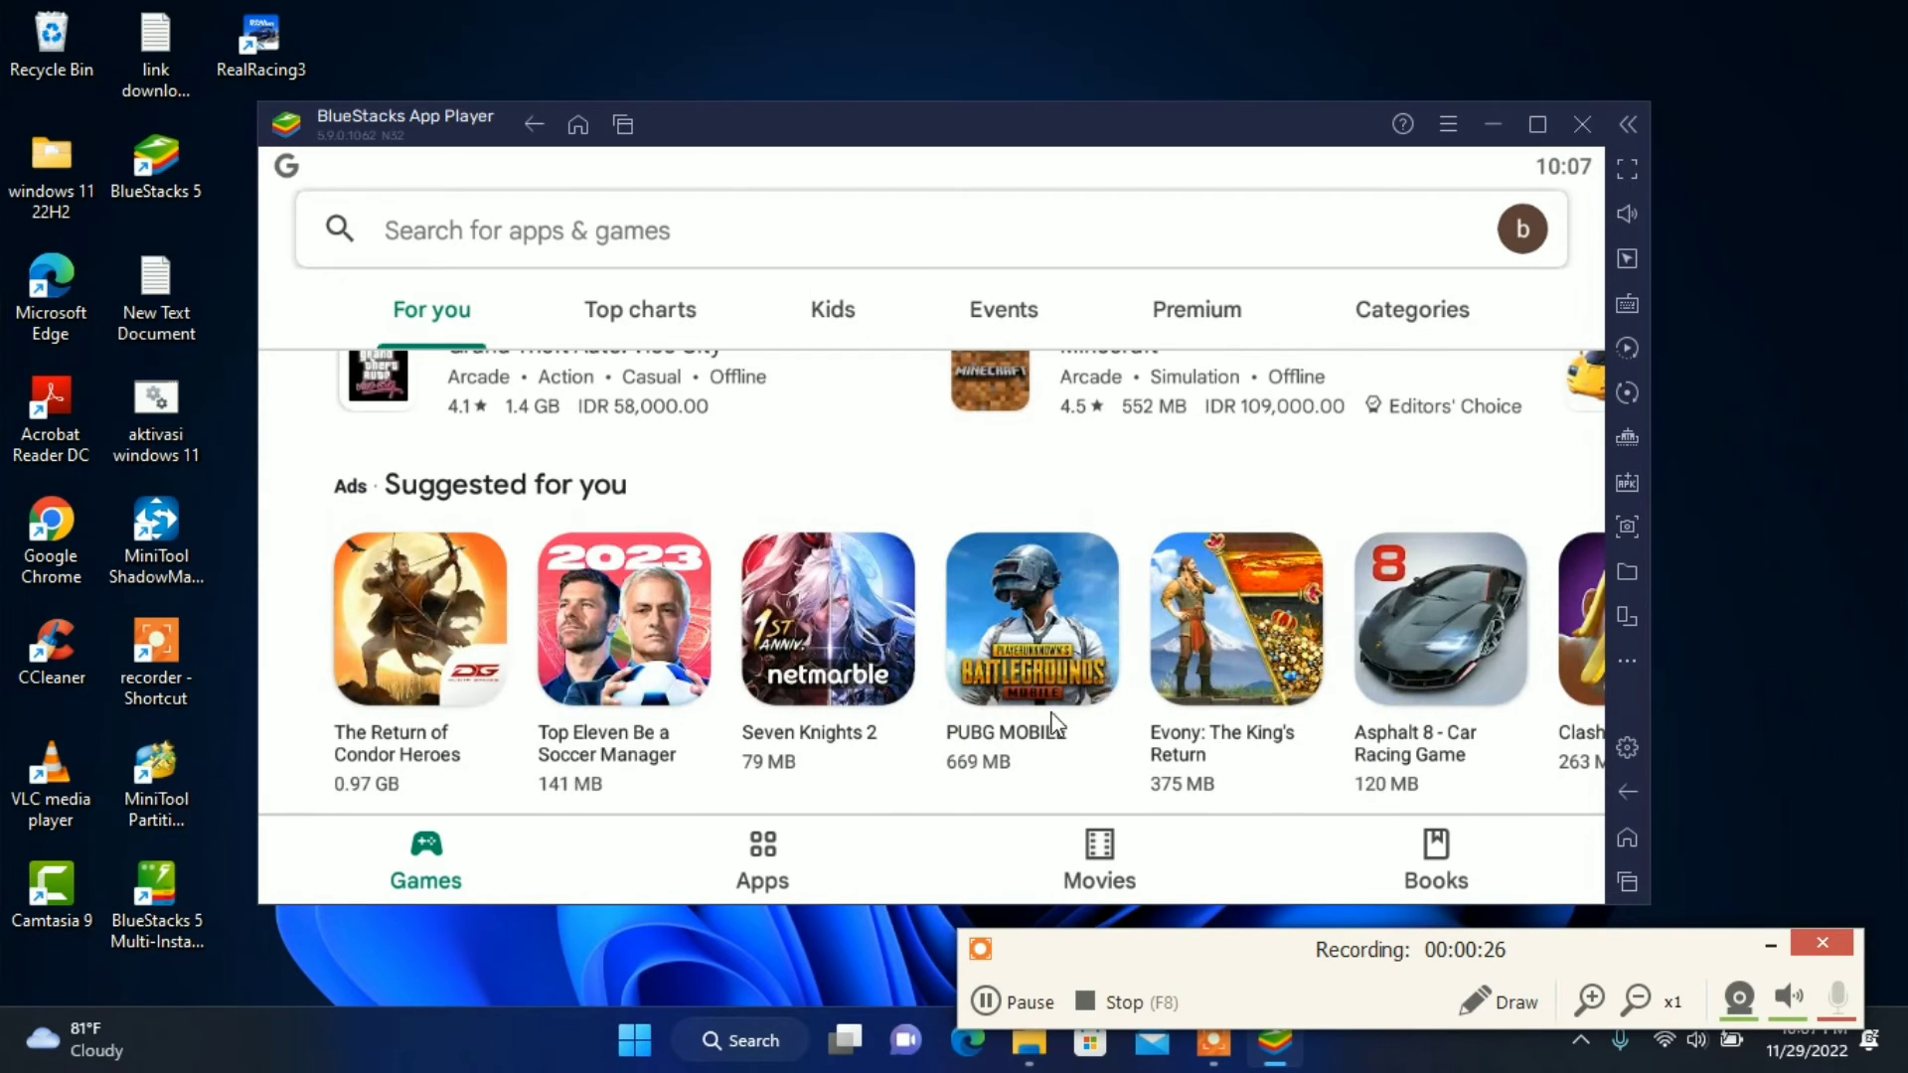
scroll(1133, 597, up, 1)
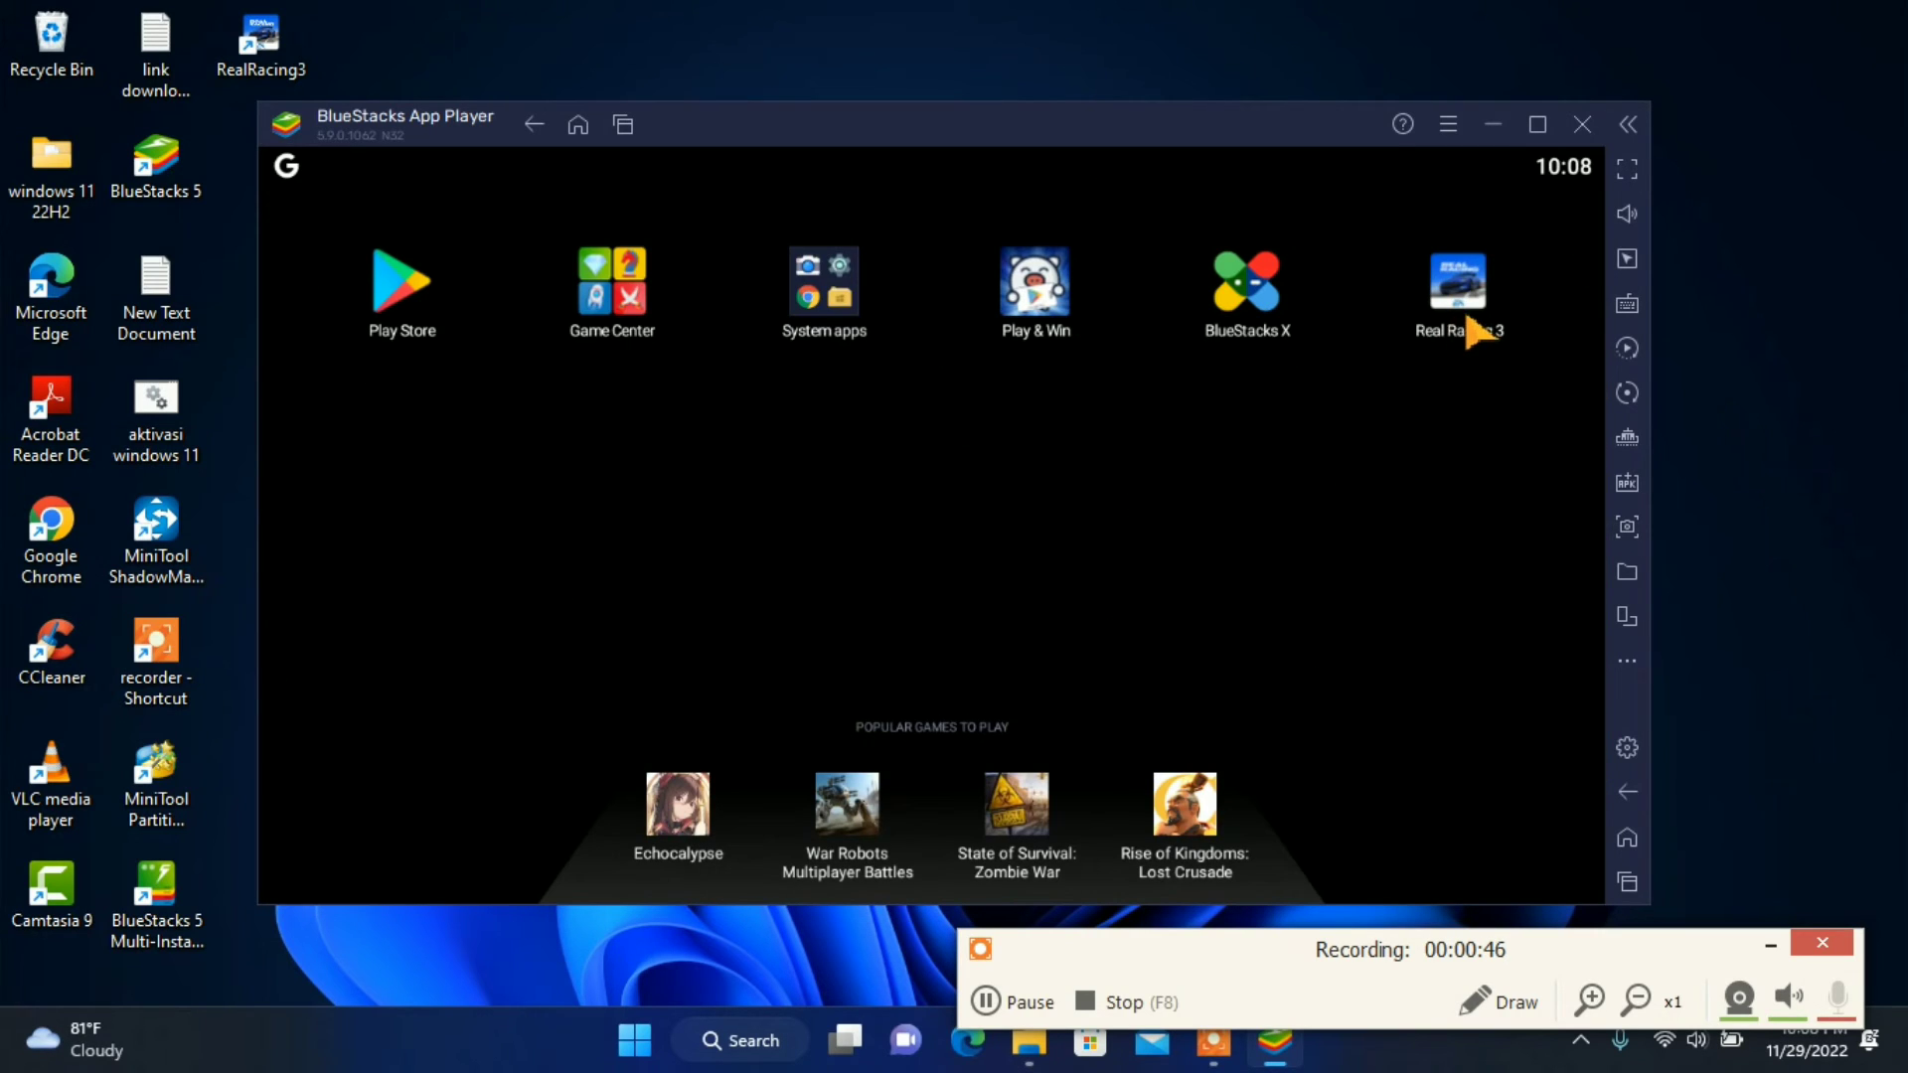
Step: Launch Real Racing 3 from the BlueStacks home screen to test a race
click(1478, 330)
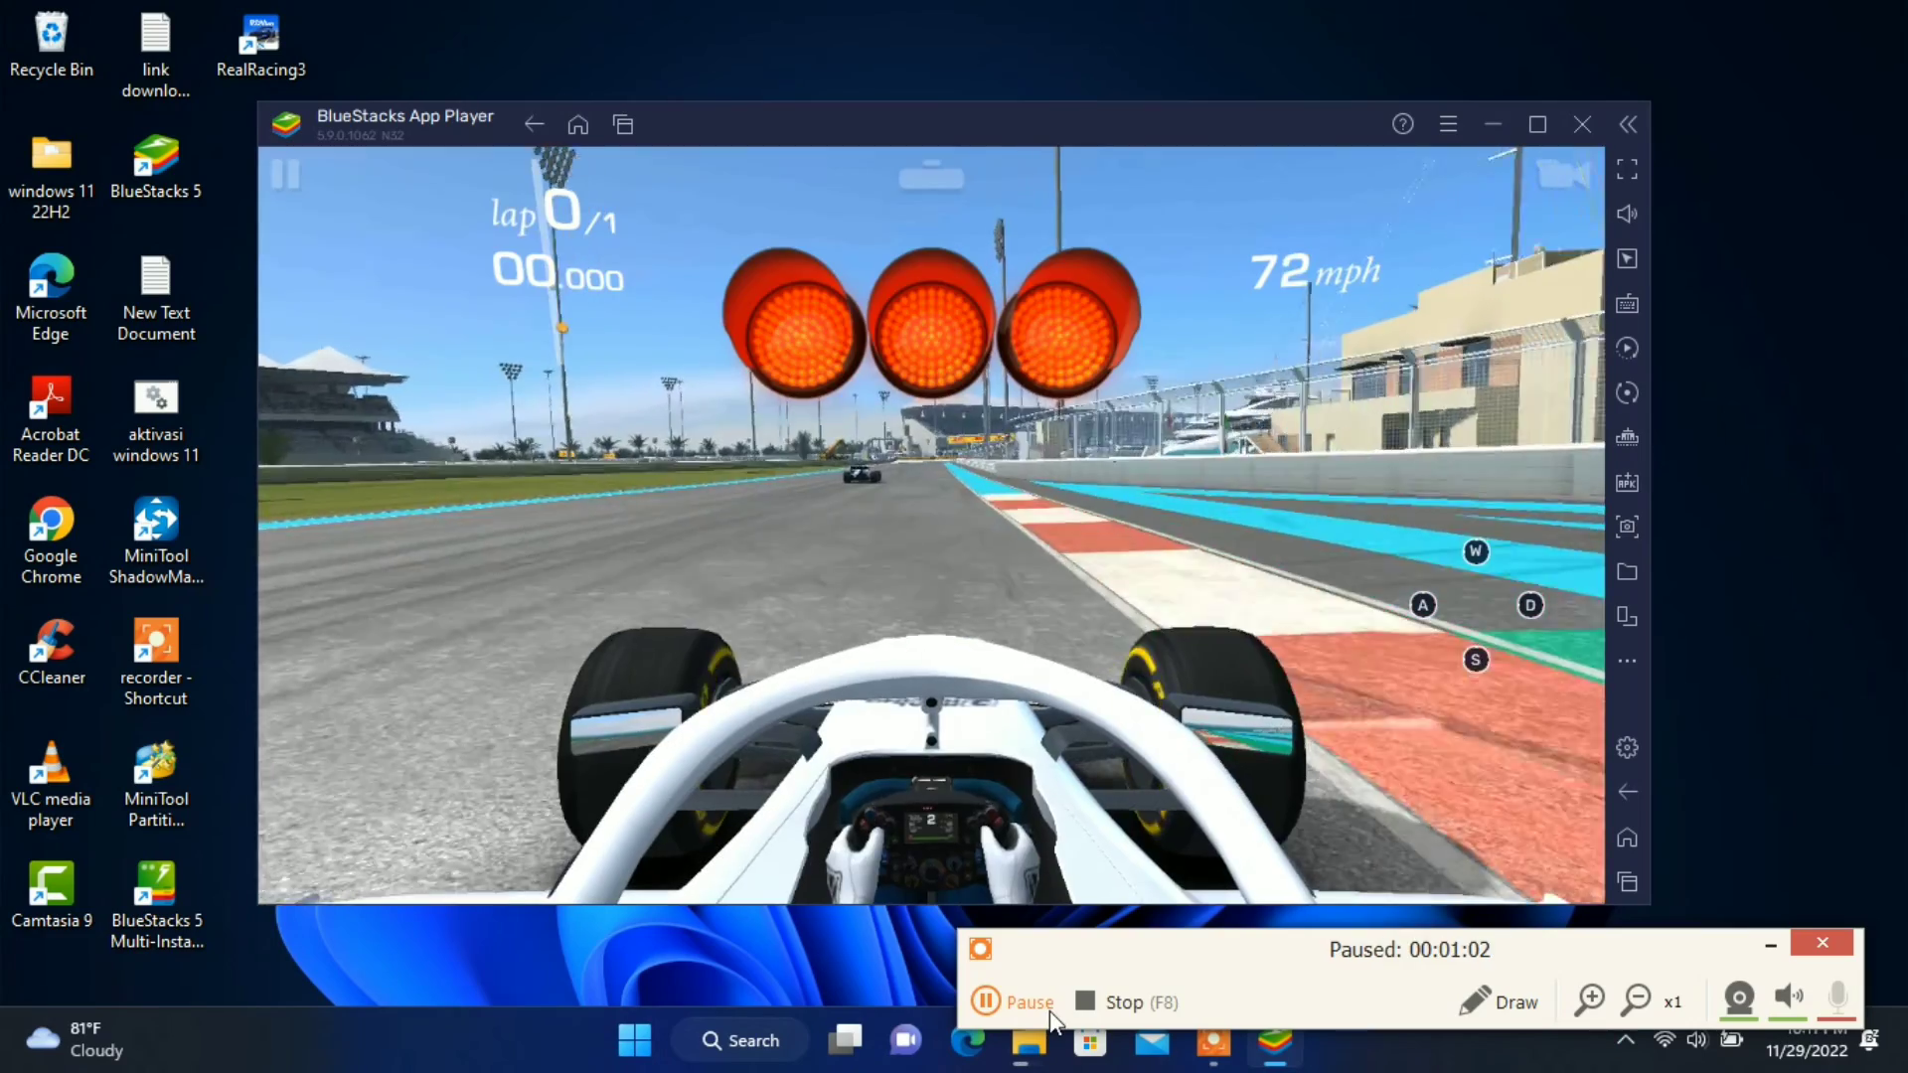
click(1050, 1010)
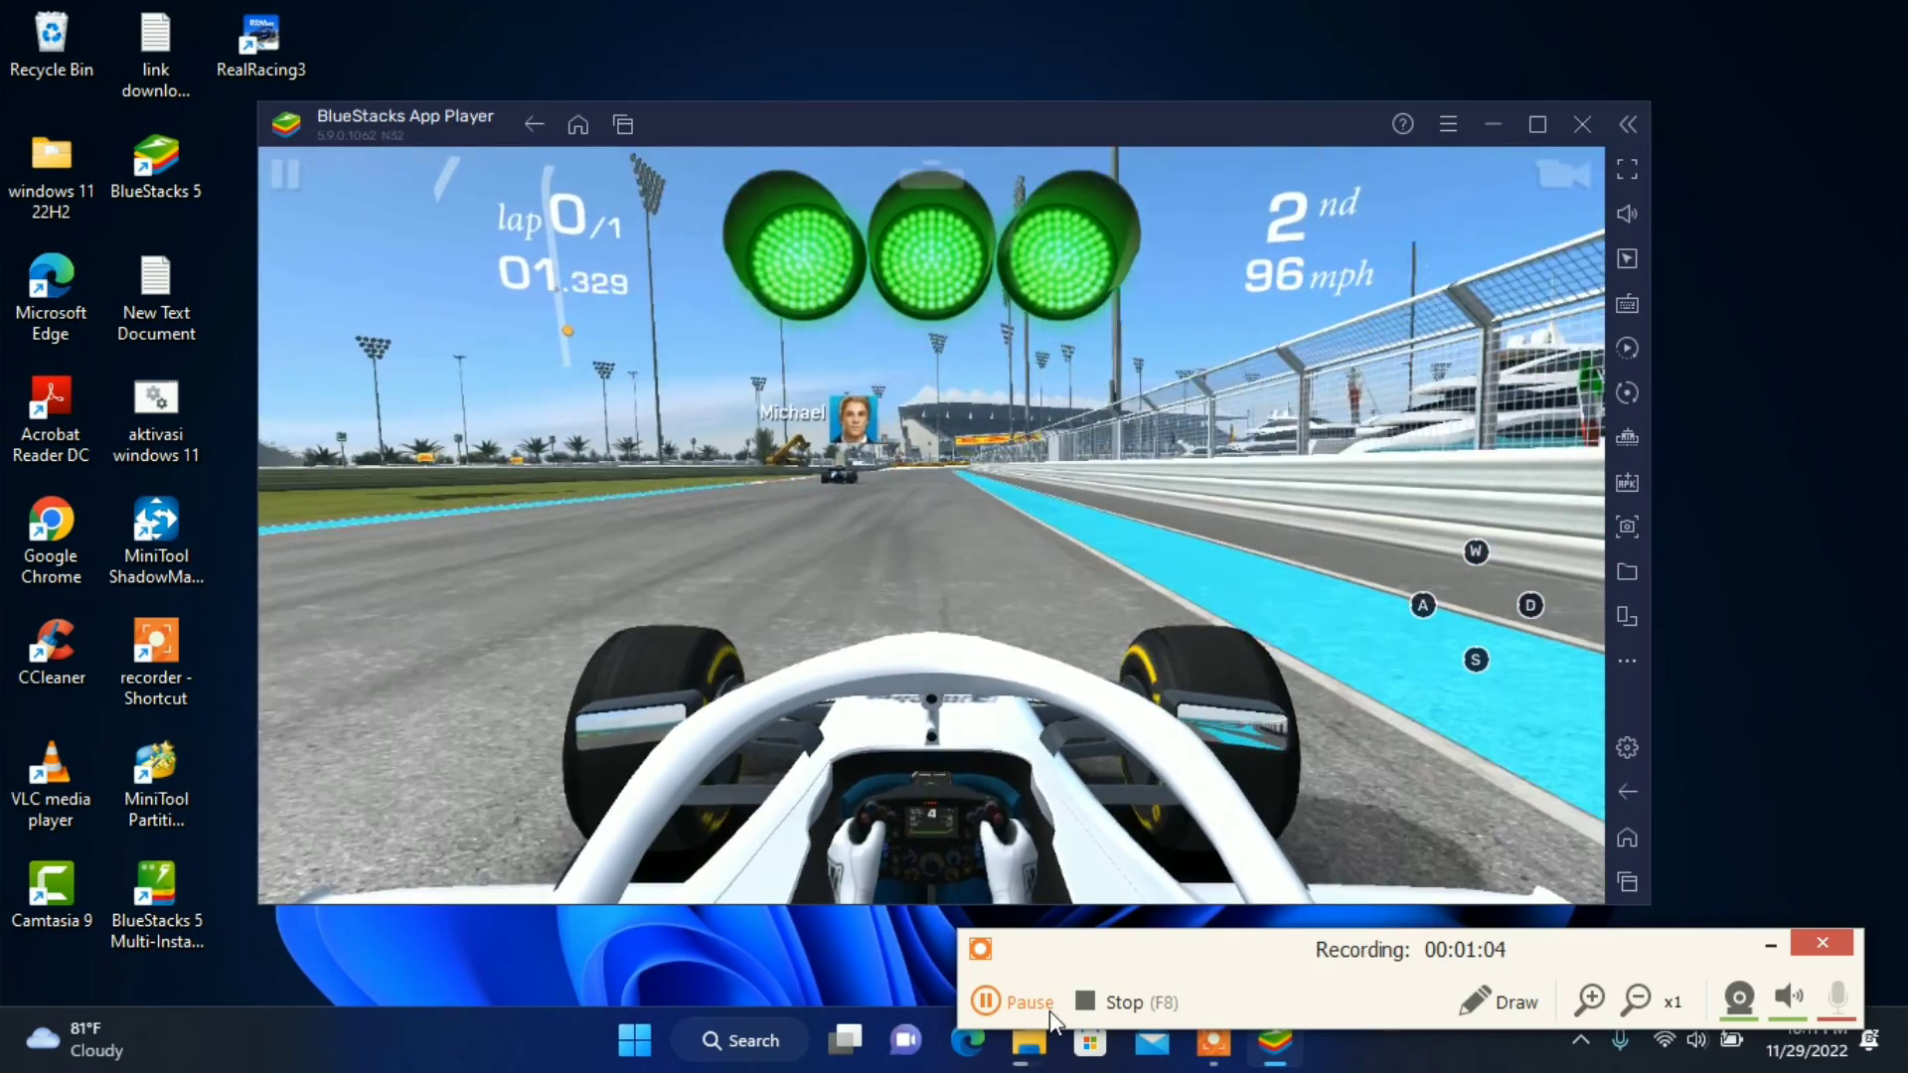